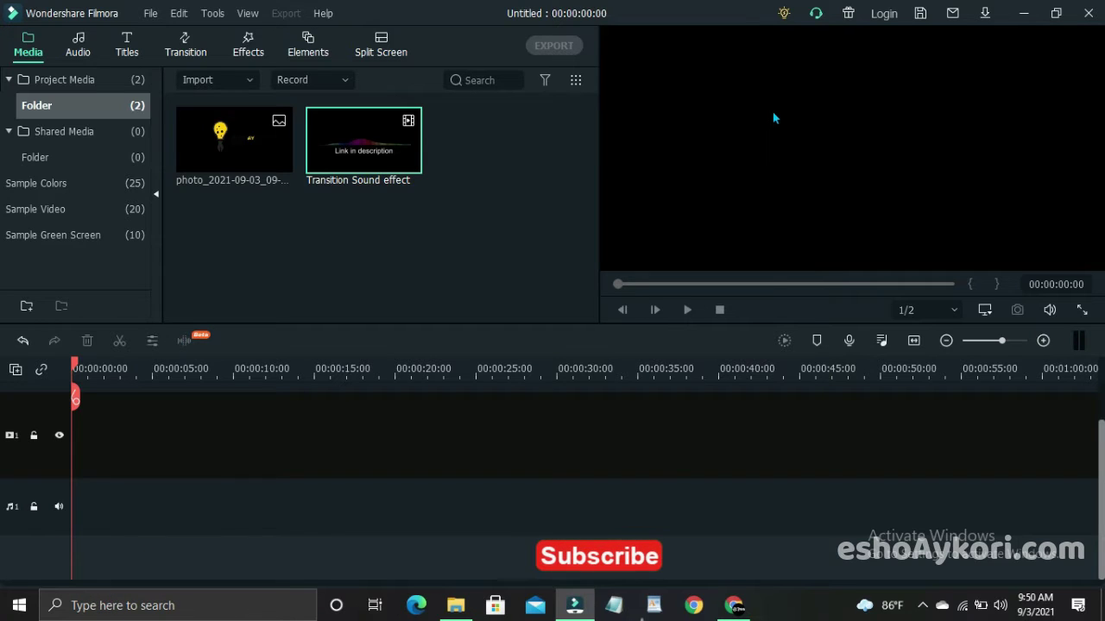
- Place the logo photo on the first video track about 2 seconds in and move the playhead to 00:00:05:08 within it
mouse_move(217, 153)
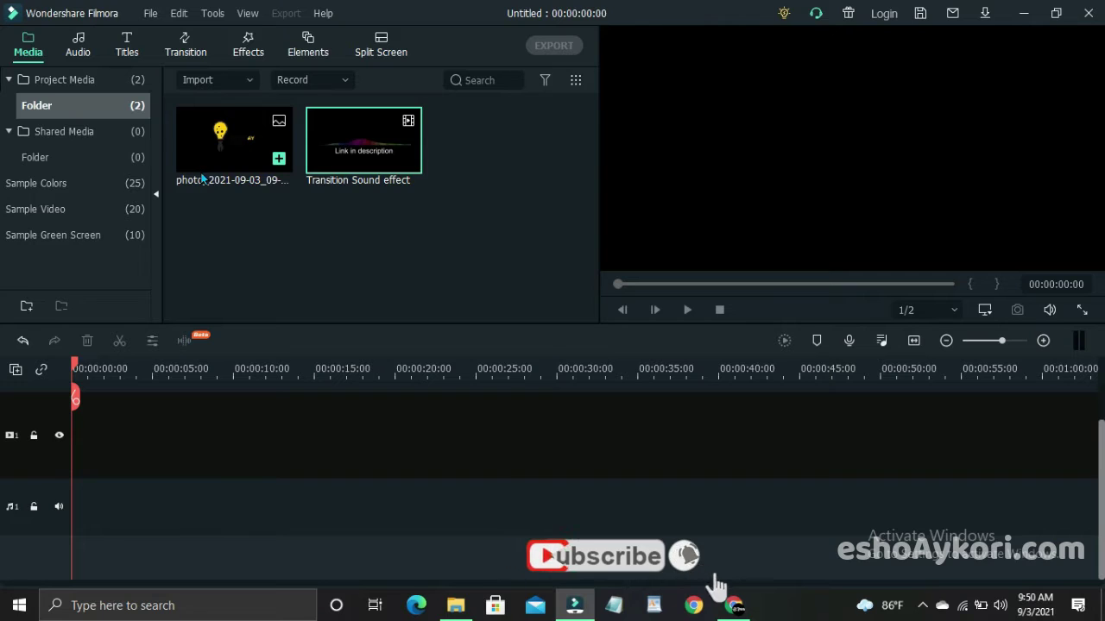
left_click_drag(213, 158, 108, 466)
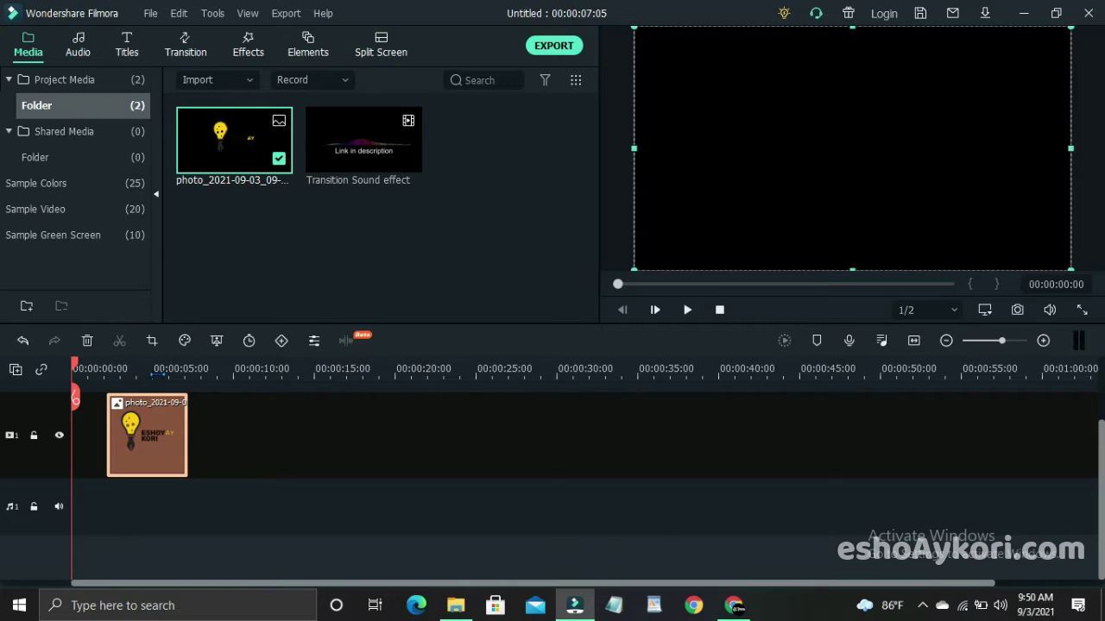
left_click(156, 369)
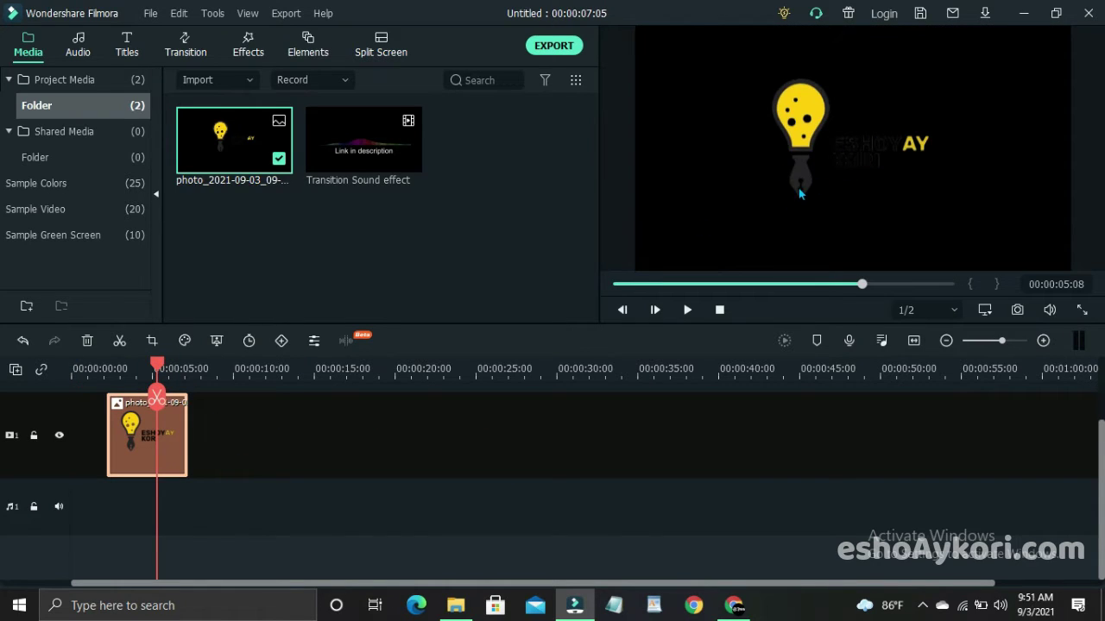
- Add the White sample color to the first video track, a little after the logo clip
left_click(58, 139)
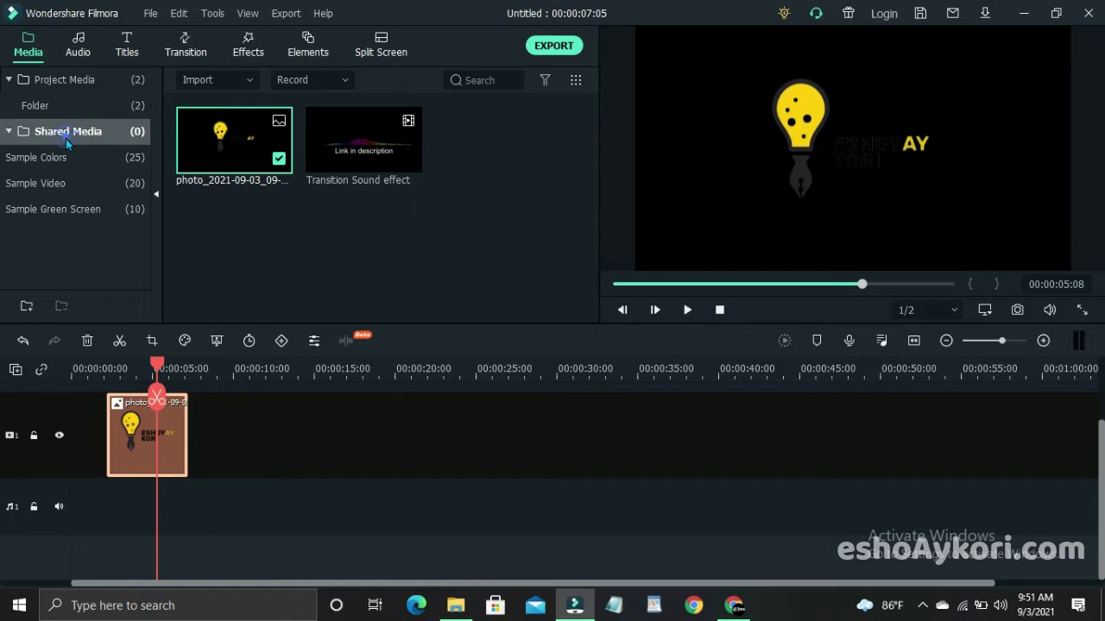
left_click(61, 164)
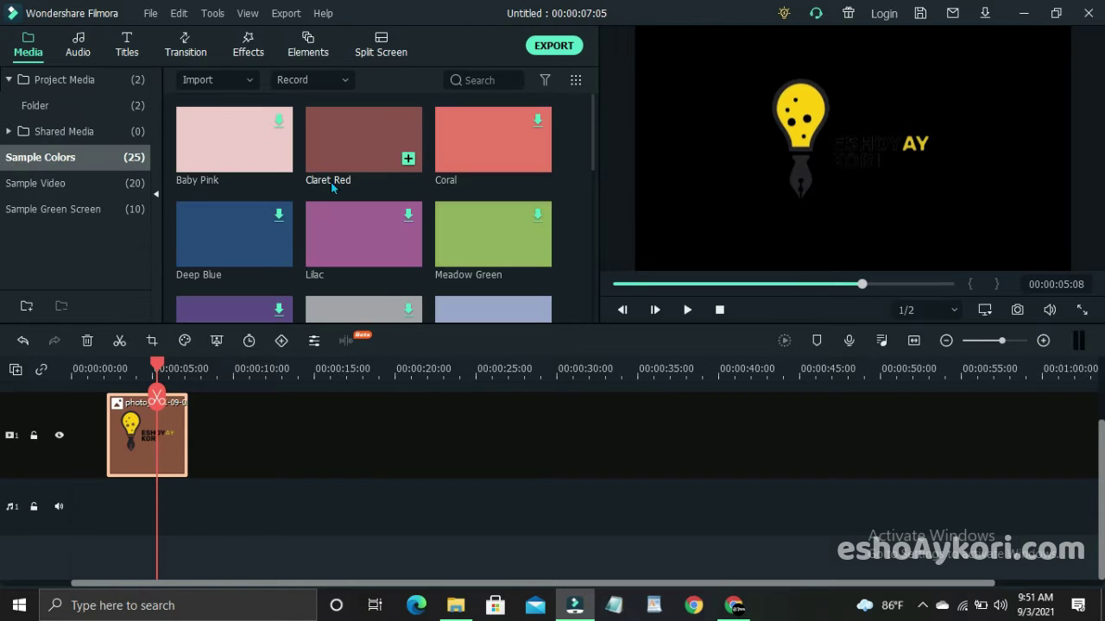
scroll(331, 181, "down", 8)
scroll(207, 194, "up", 3)
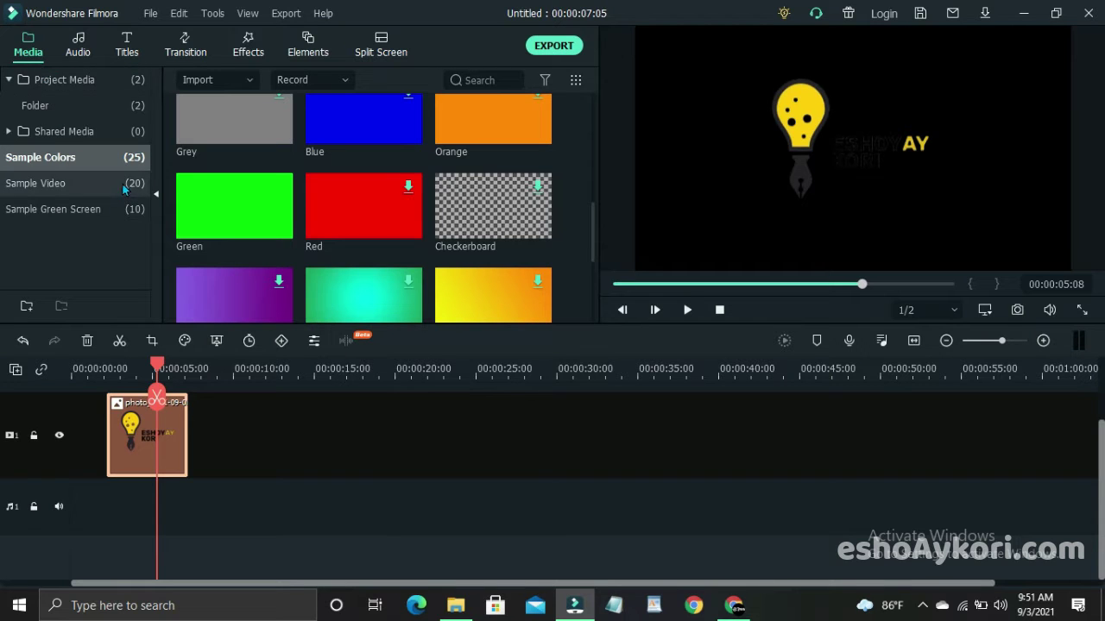
scroll(308, 208, "down", 3)
scroll(307, 200, "up", 8)
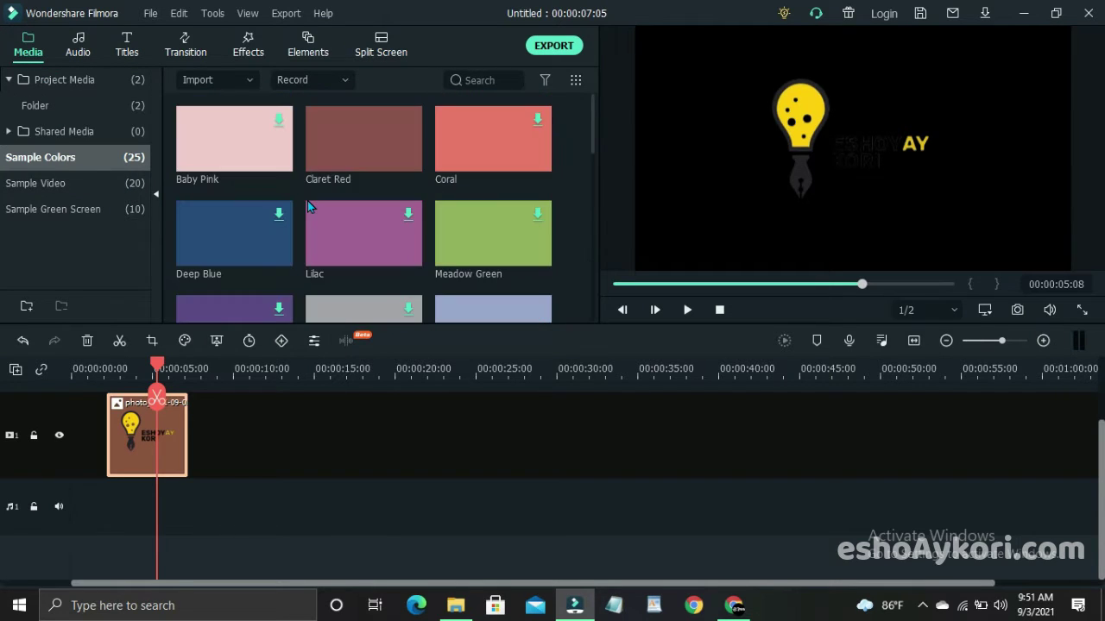
scroll(308, 200, "down", 5)
scroll(308, 201, "up", 2)
left_click_drag(450, 204, 209, 434)
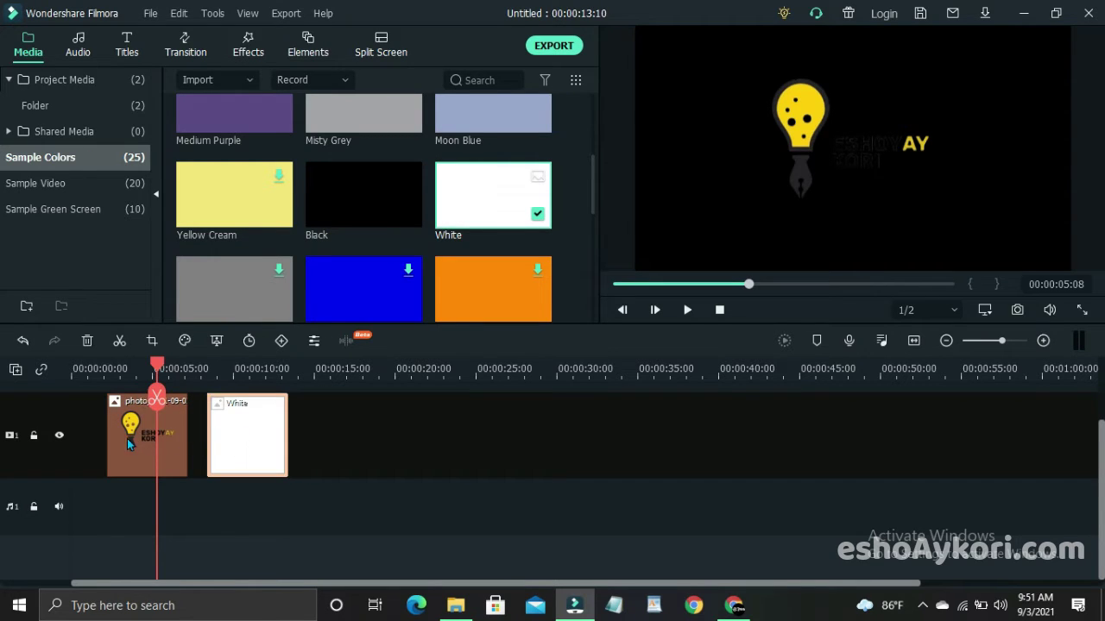
- Stack the logo clip on the second video track directly above the white clip and play the result from the start
left_click_drag(127, 438, 128, 390)
left_click_drag(230, 516, 149, 511)
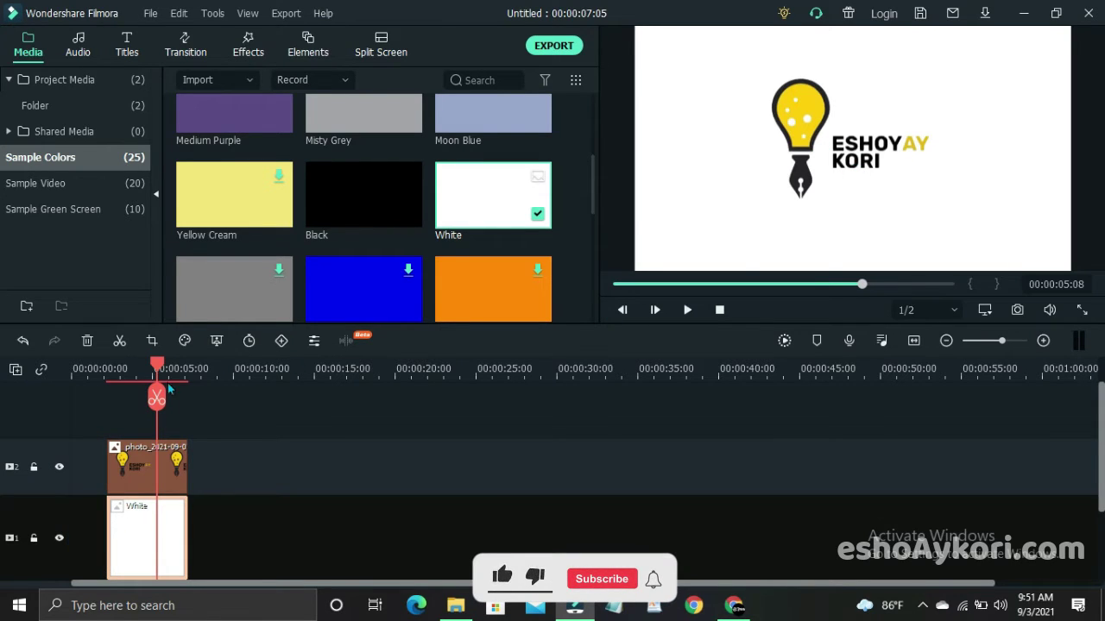
left_click_drag(163, 371, 35, 361)
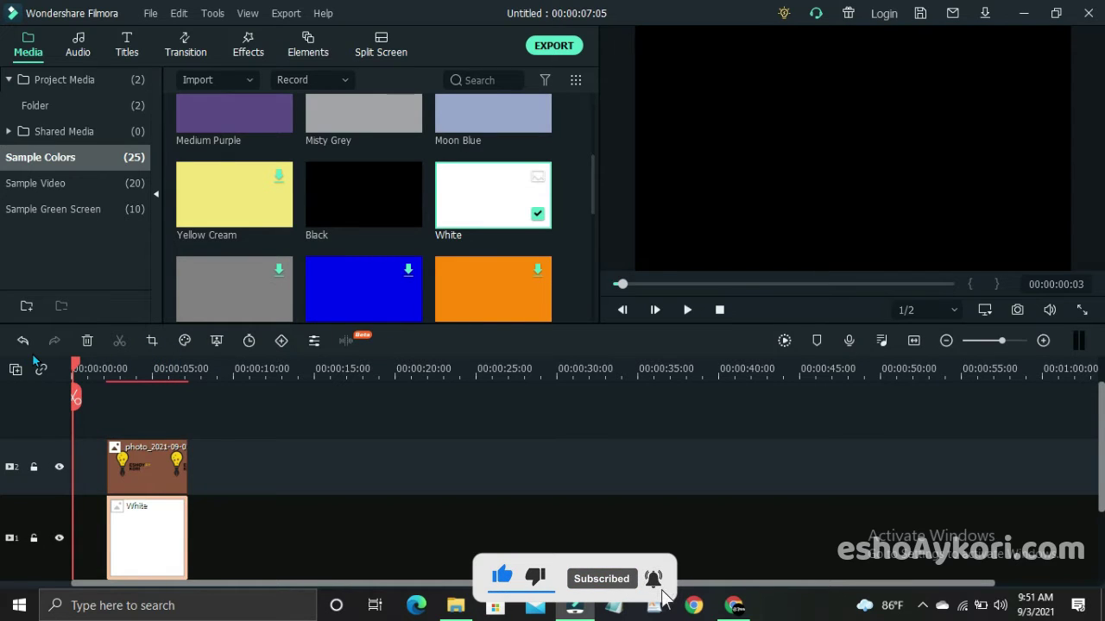
key("space")
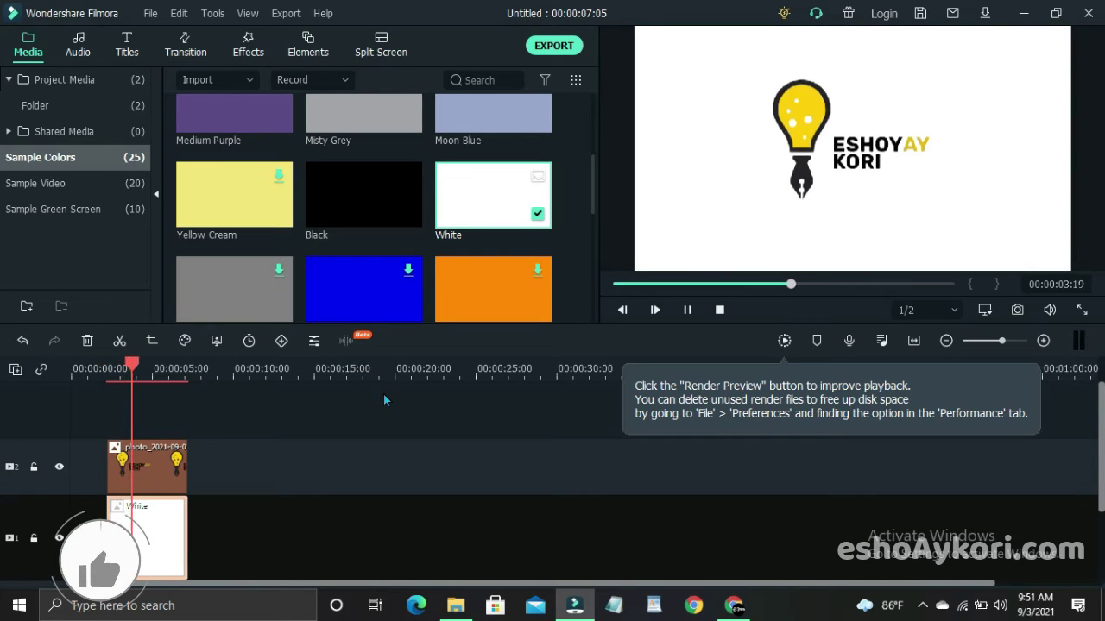
key("space")
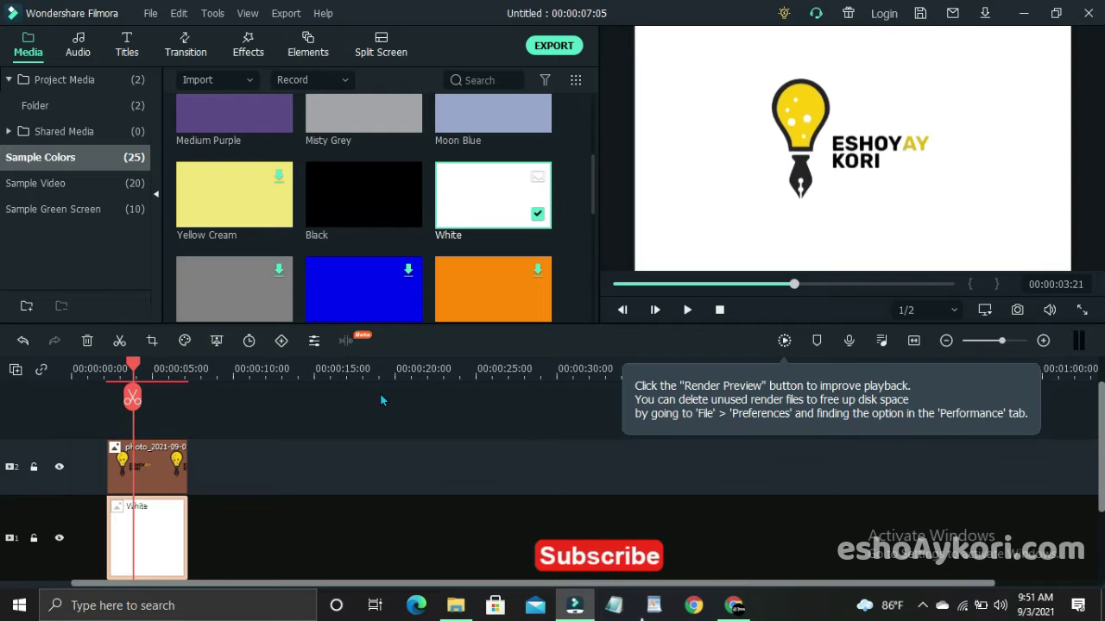
- Extend the start of the white clip back to the beginning of the timeline
left_click(77, 47)
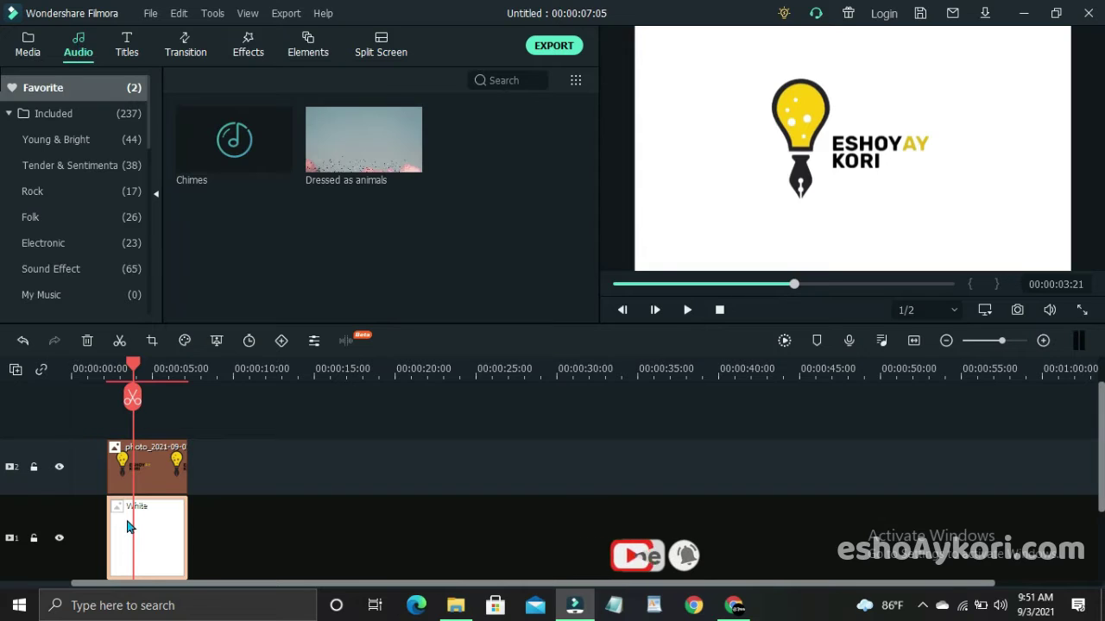
scroll(126, 525, "down", 1)
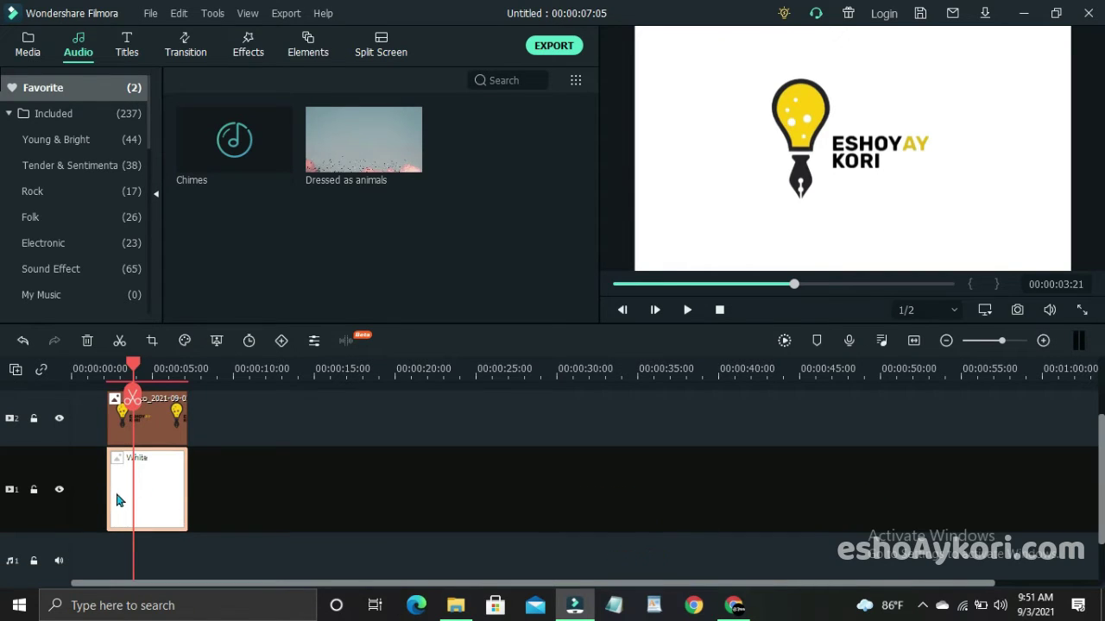
left_click_drag(109, 489, 64, 492)
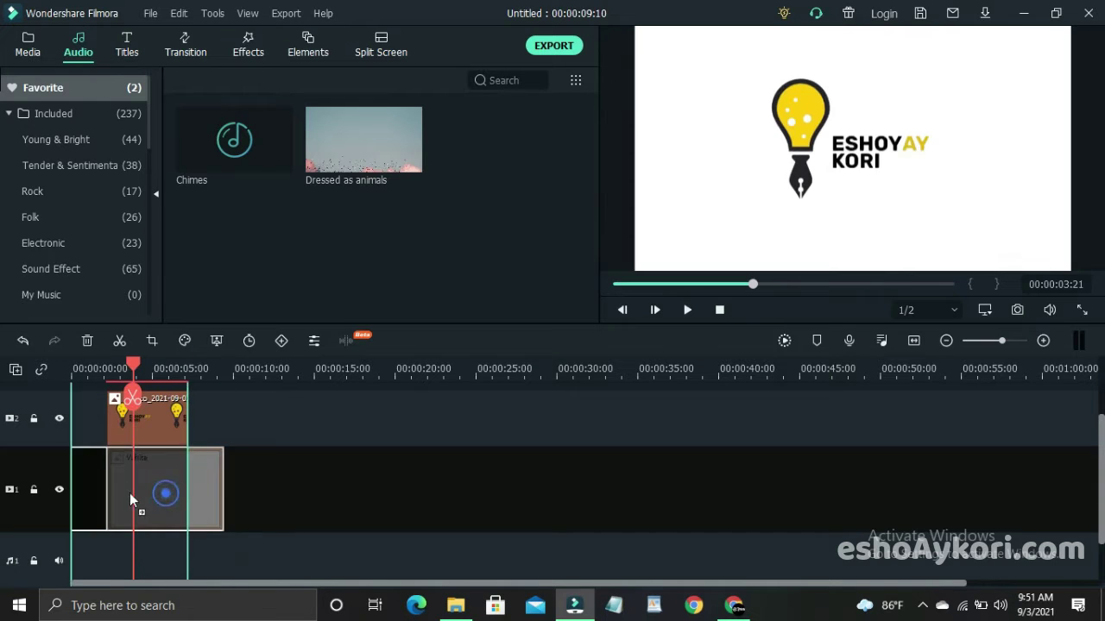
left_click_drag(130, 499, 109, 490)
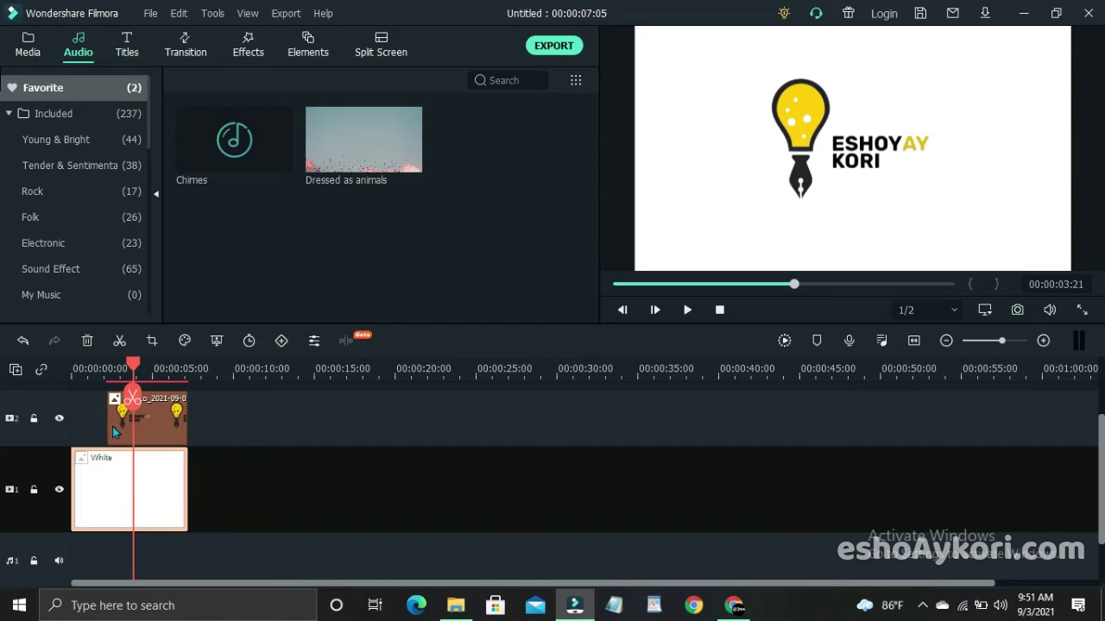
mouse_move(110, 423)
left_mouse_down()
mouse_move(86, 421)
mouse_move(127, 427)
left_mouse_up()
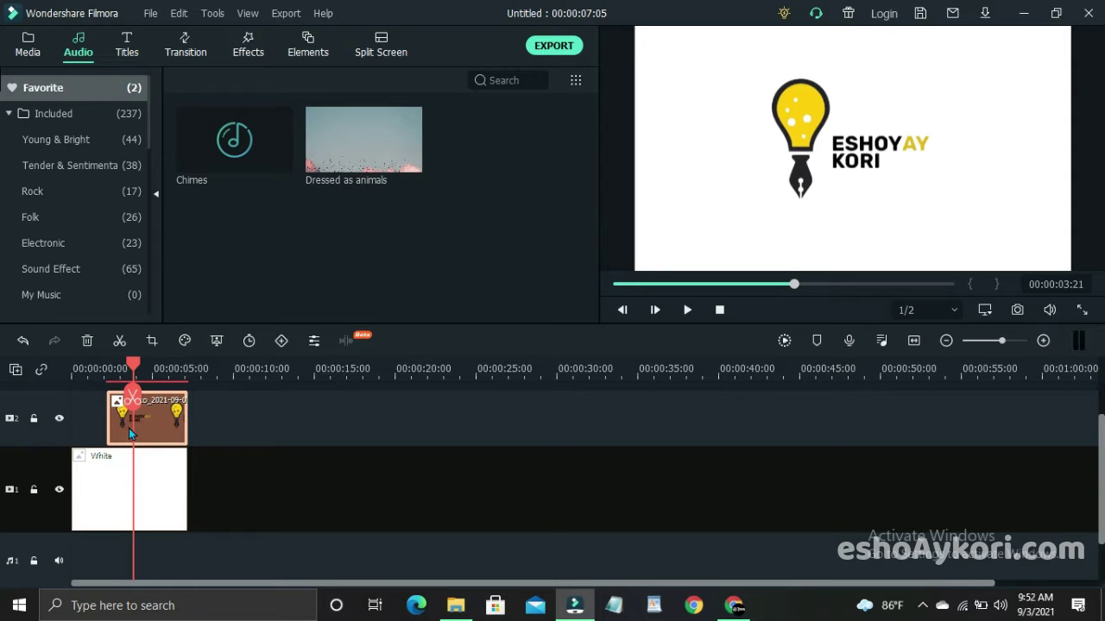
- Audition several sound effects and add Cinematic Riser 03 to the audio track at the start of the timeline
left_click_drag(158, 374, 235, 374)
left_click_drag(218, 582, 84, 586)
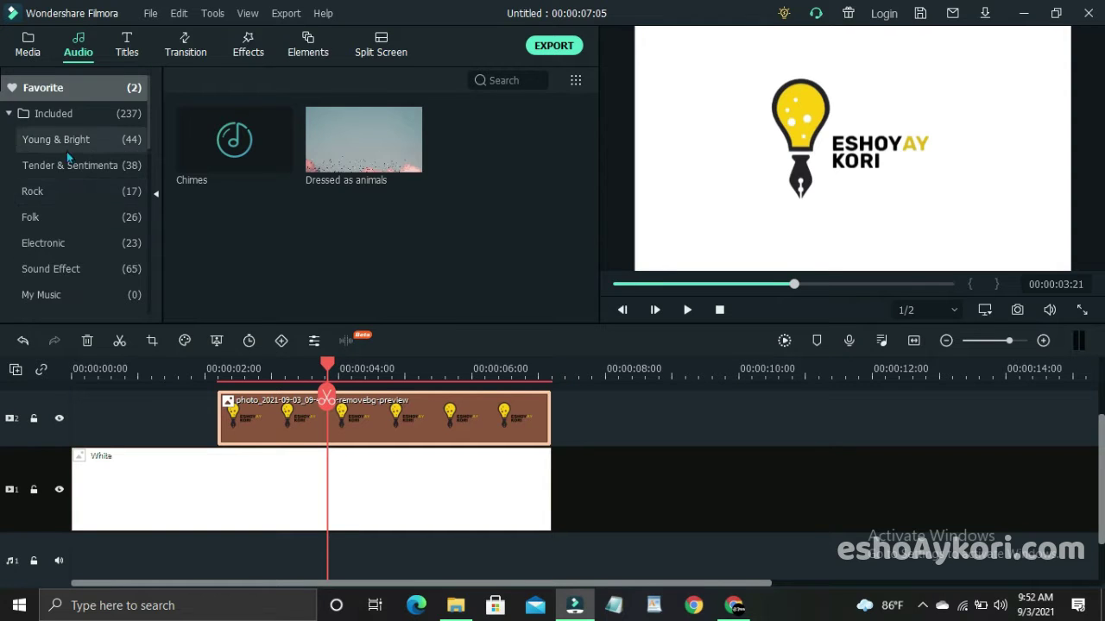
left_click(54, 272)
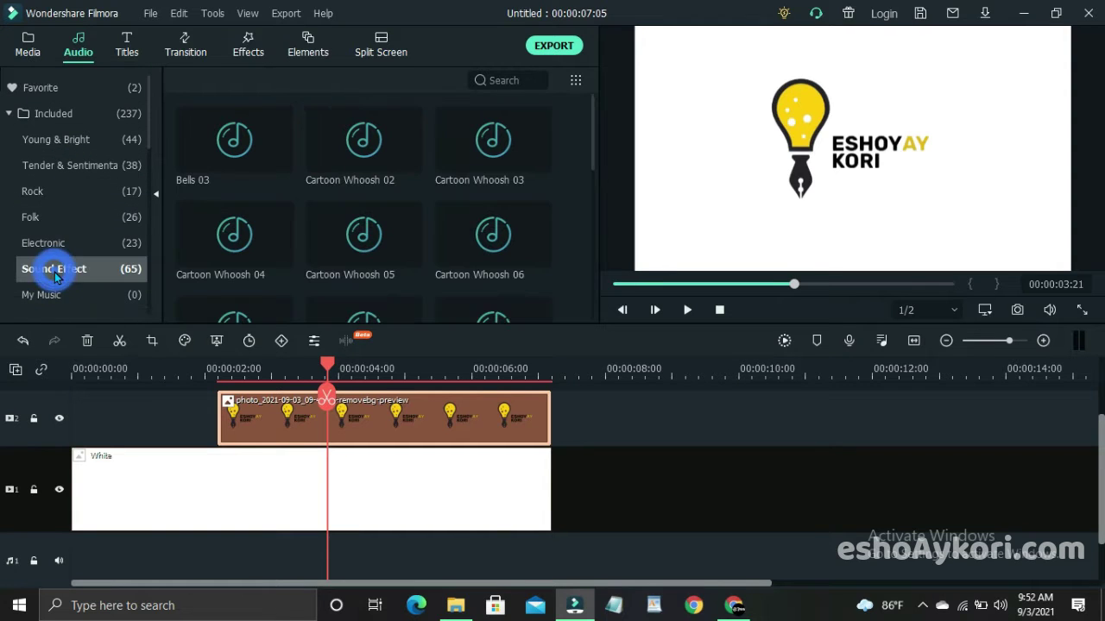
mouse_move(292, 254)
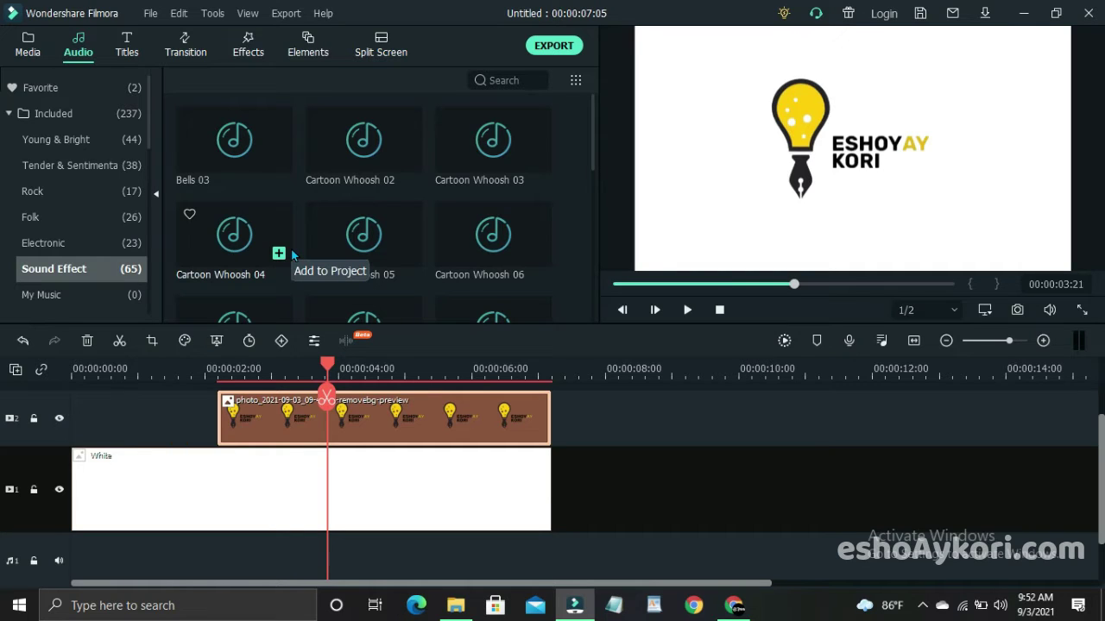
mouse_move(354, 240)
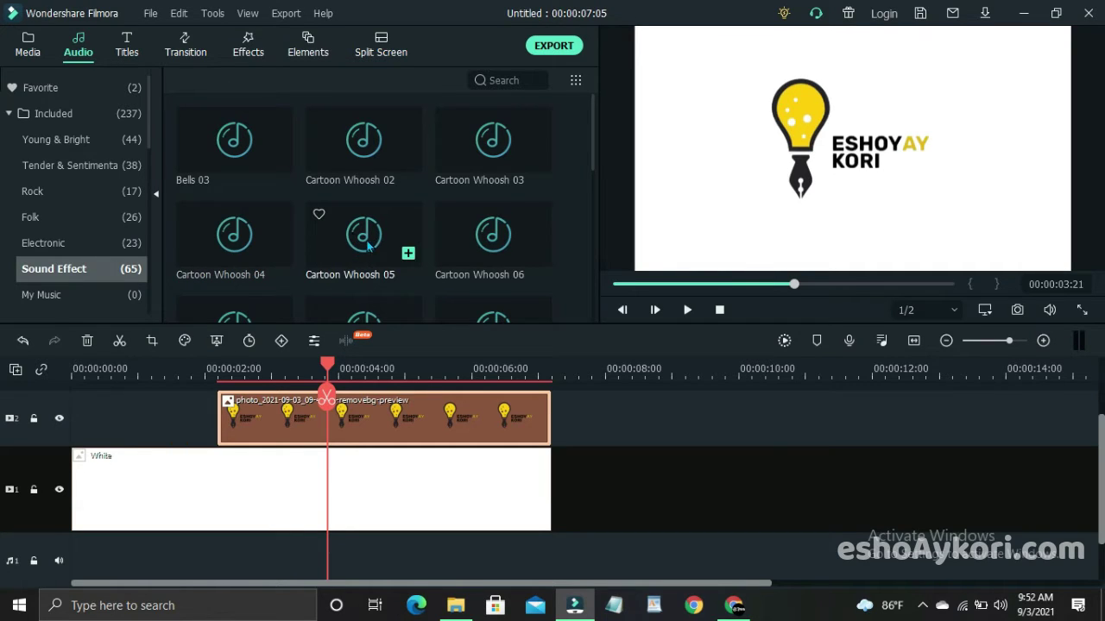
scroll(362, 233, "down", 5)
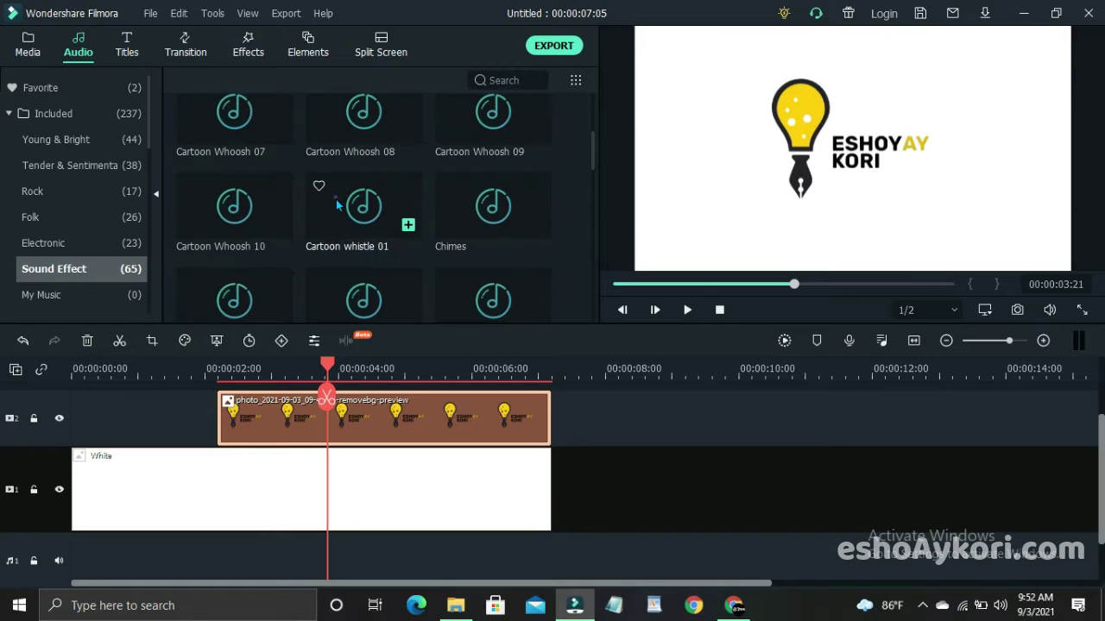
left_click(336, 203)
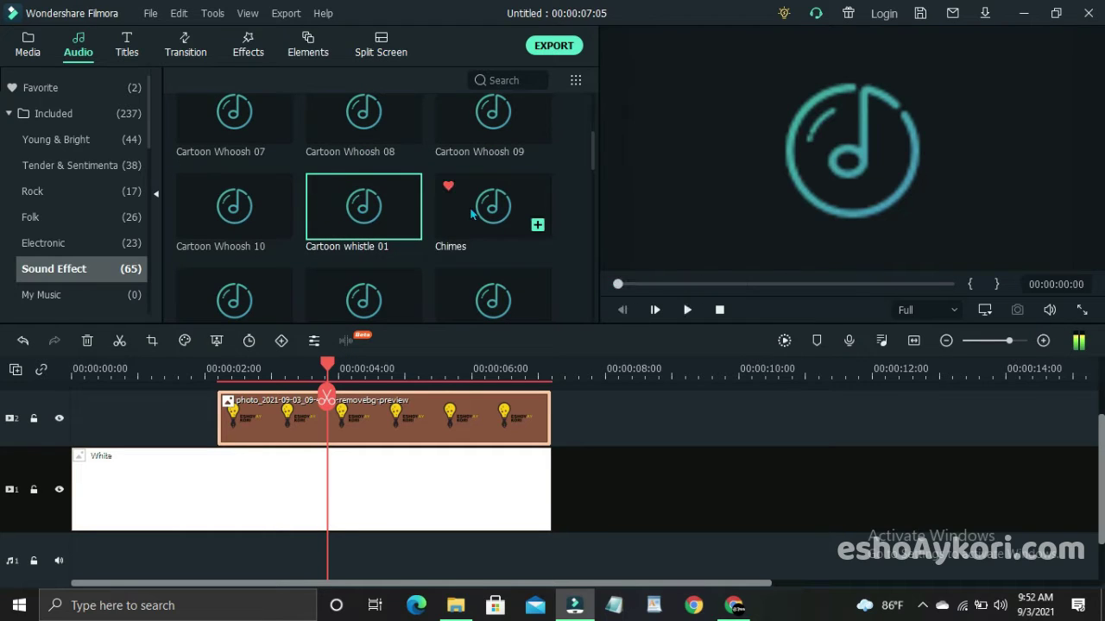
left_click(471, 214)
left_click(462, 295)
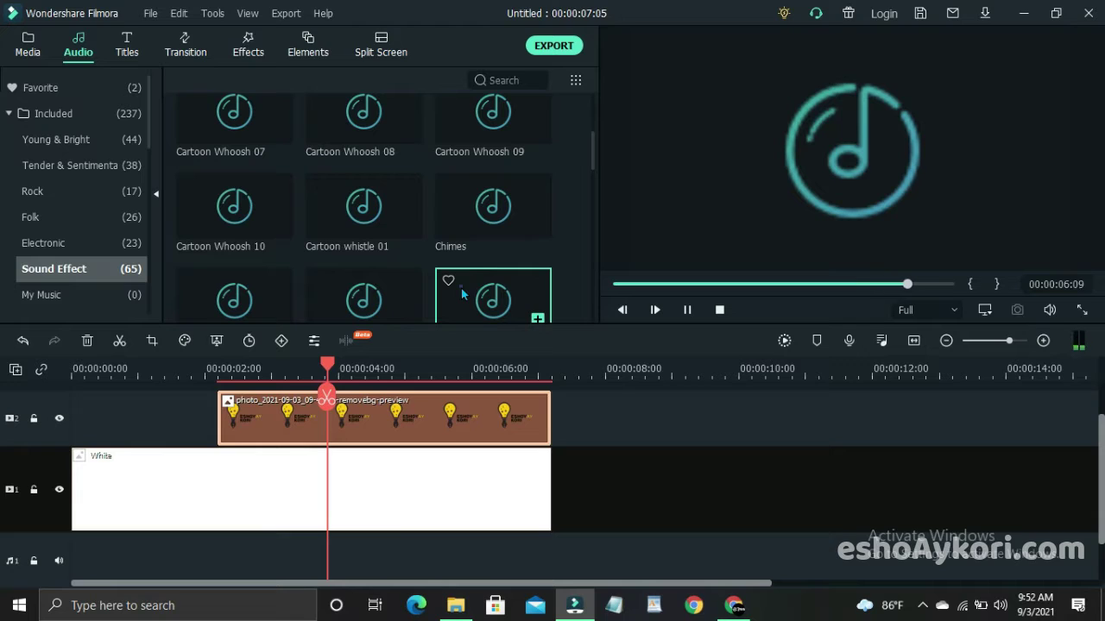
left_click_drag(461, 294, 51, 485)
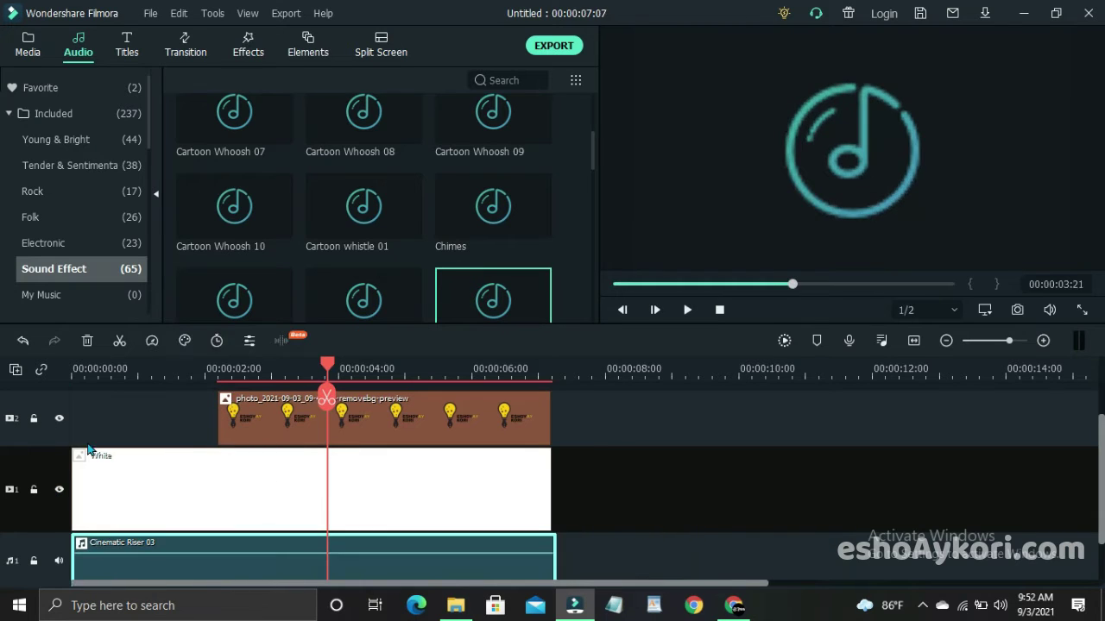
- Preview the included transitions and apply Warp Zoom 6 to the start of the white clip
left_click(197, 54)
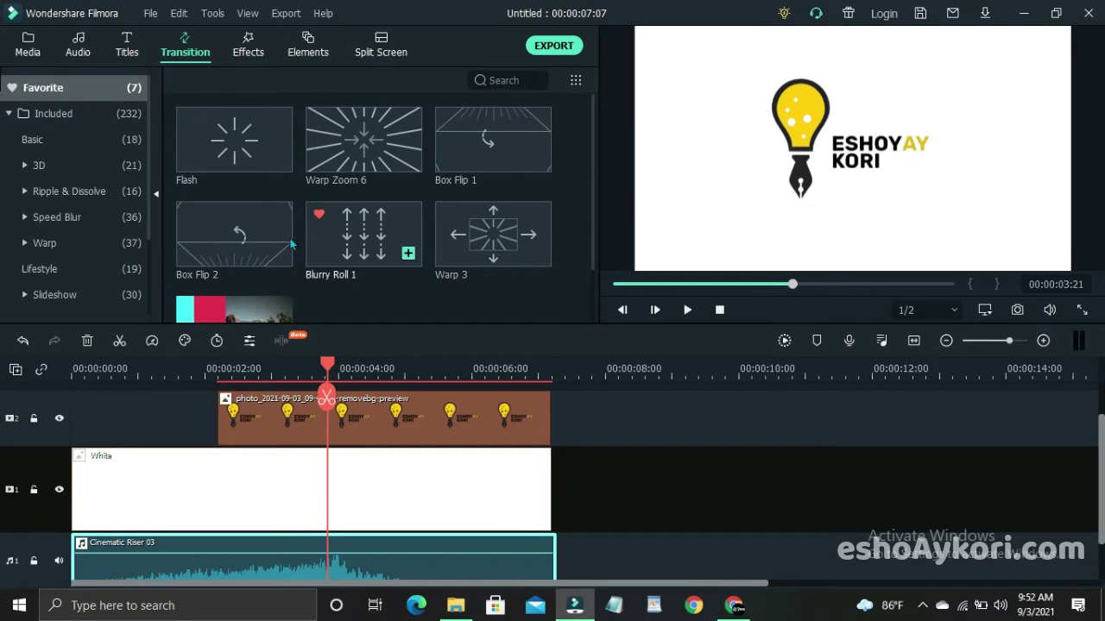
left_click(50, 118)
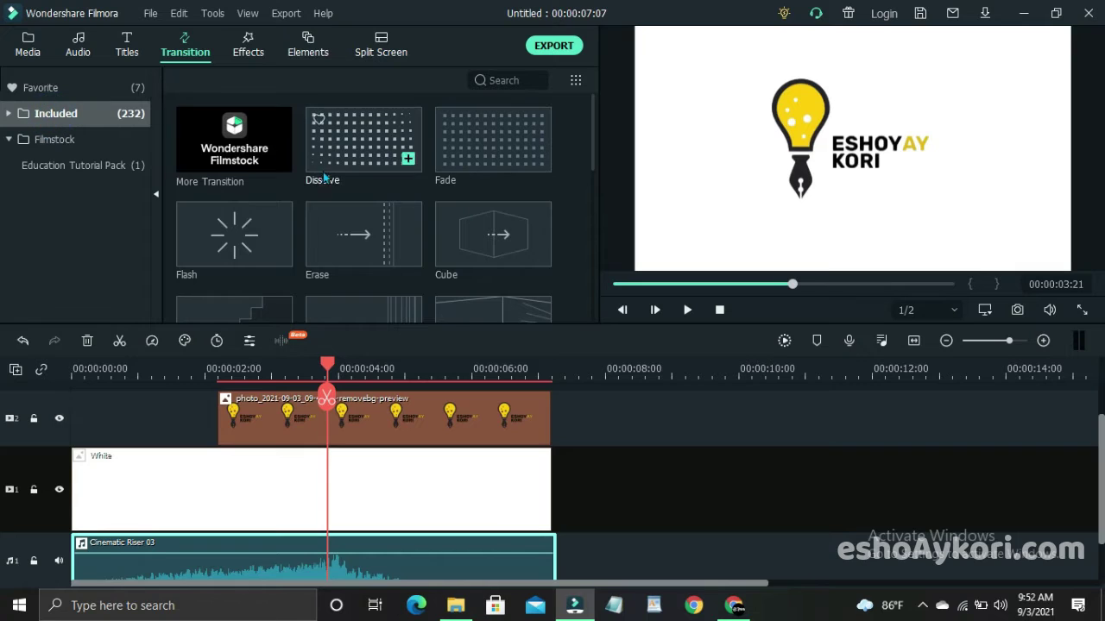
scroll(327, 176, "down", 3)
left_click(473, 201)
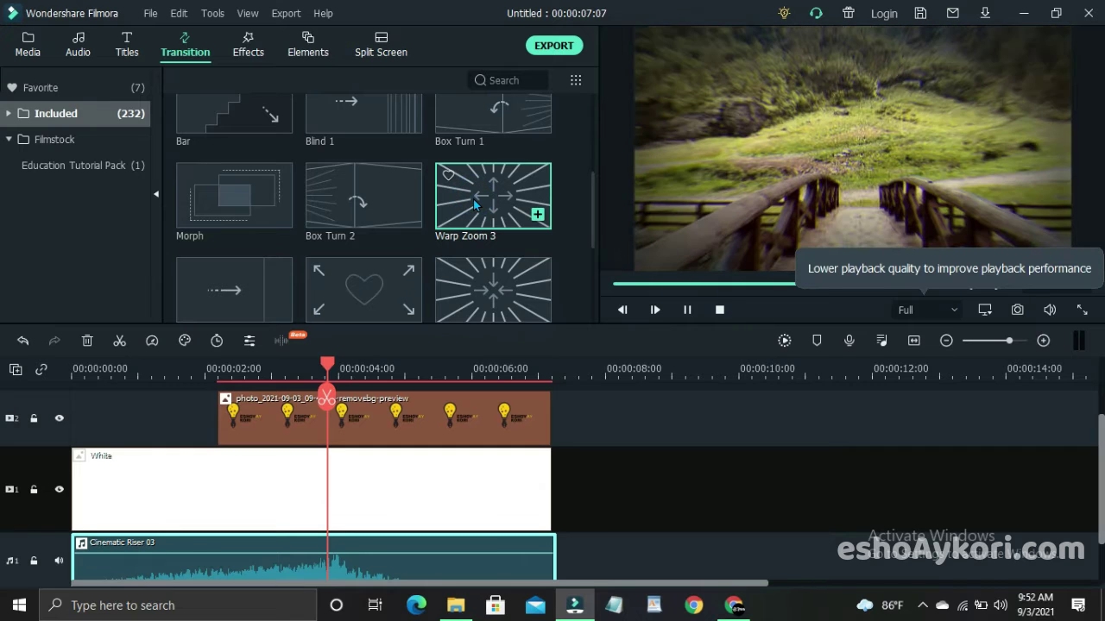
scroll(421, 218, "down", 3)
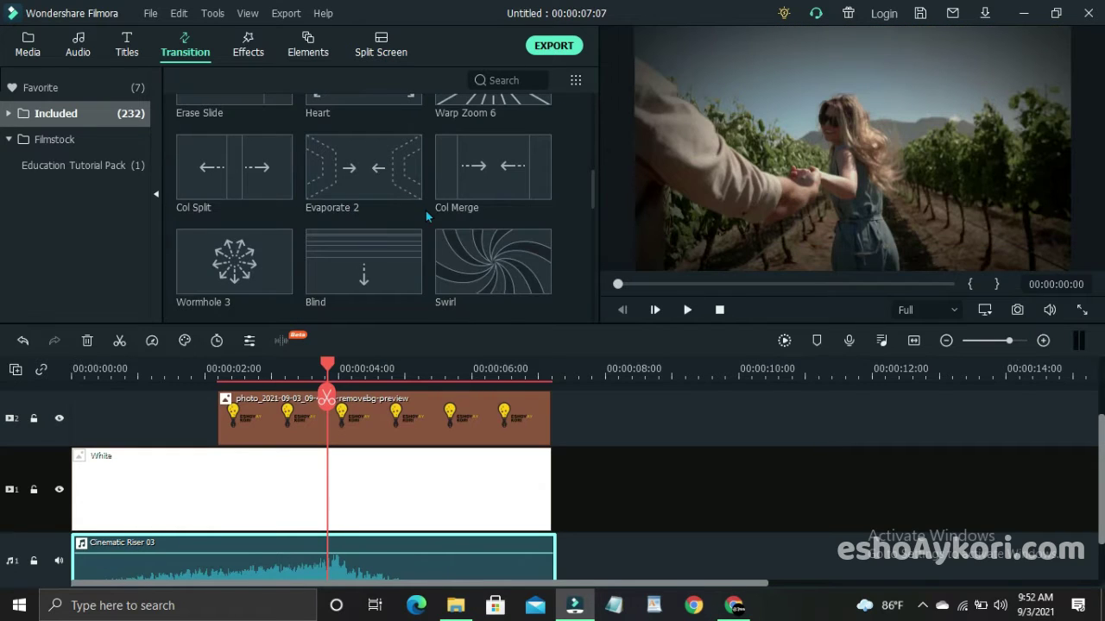
scroll(425, 214, "up", 3)
left_click(457, 307)
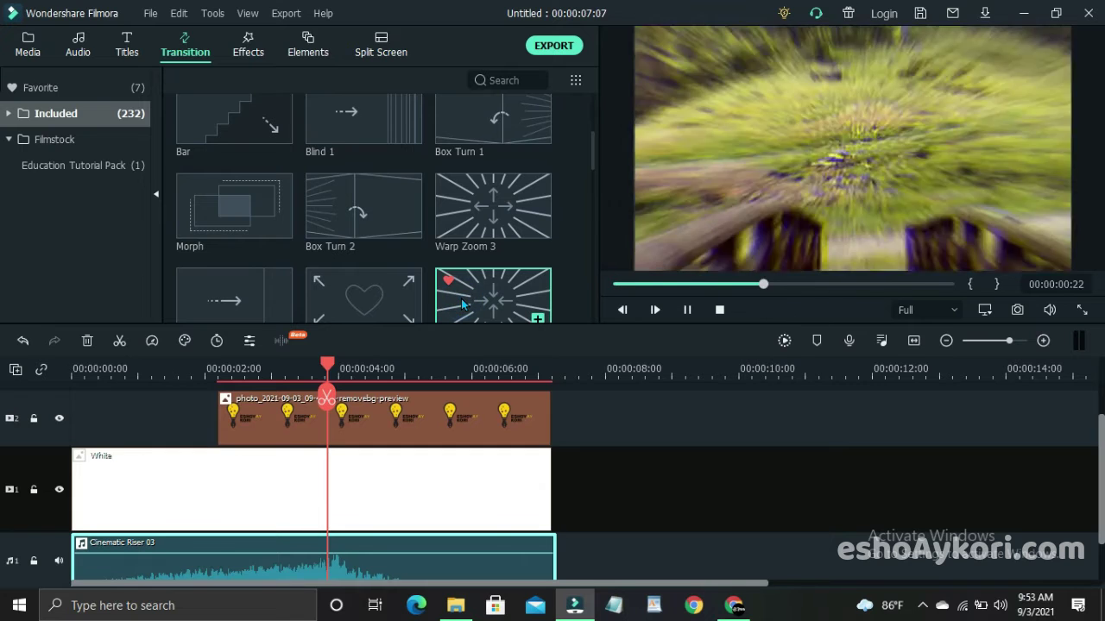
left_click_drag(461, 304, 106, 468)
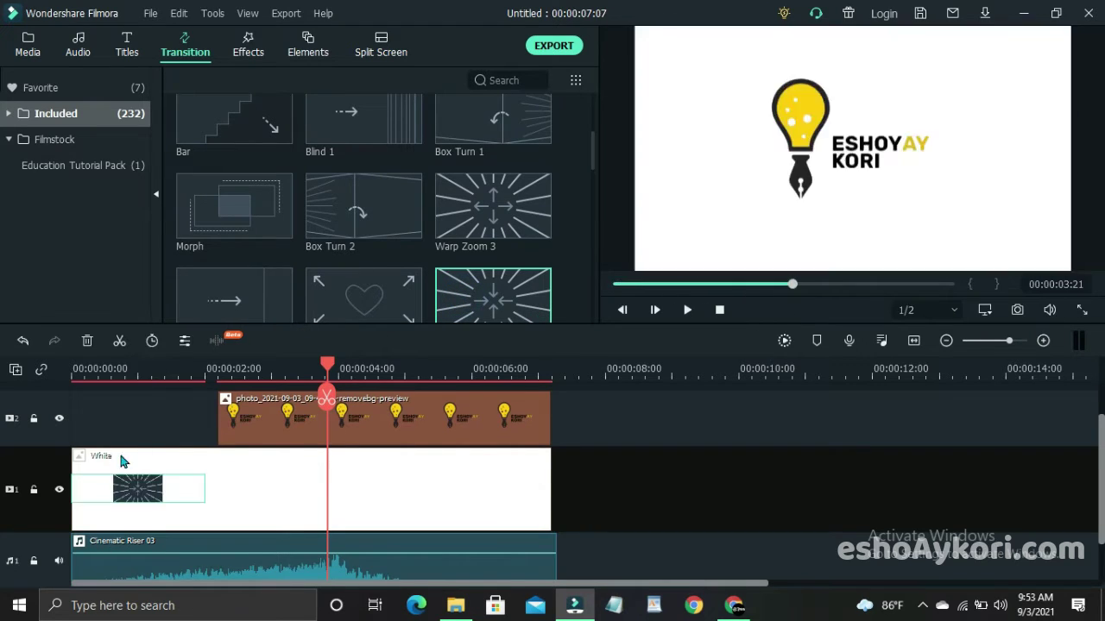
- Move the logo clip earlier so it starts at about 1.7 seconds, and return the playhead to the start of the timeline
left_click_drag(240, 421, 218, 422)
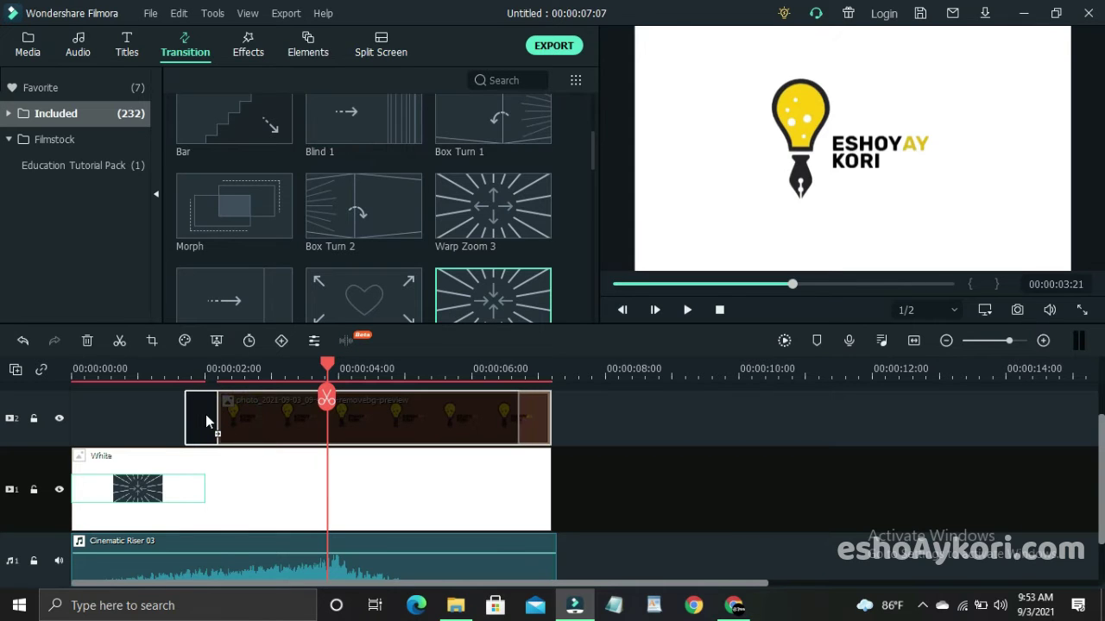
left_click(617, 389)
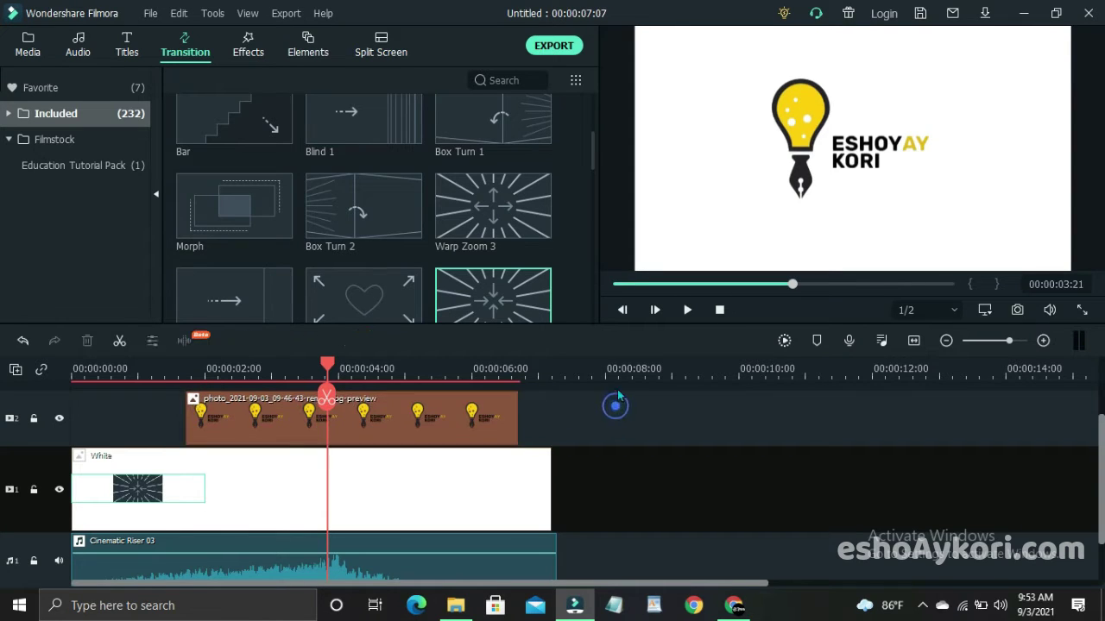
left_click(630, 285)
left_click_drag(627, 285, 573, 294)
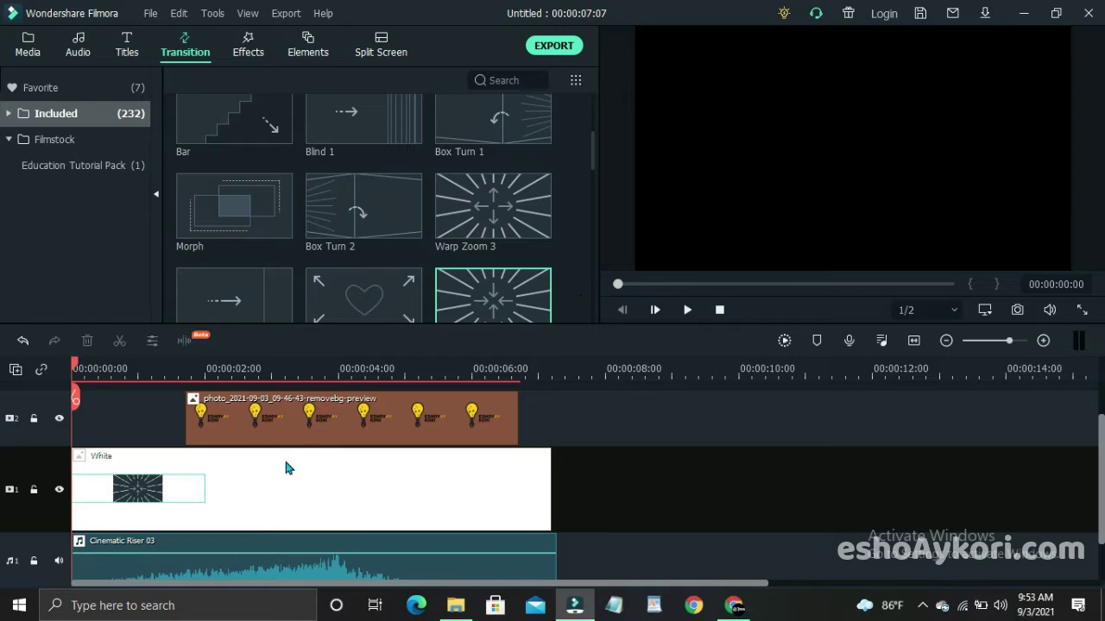
scroll(207, 552, "down", 2)
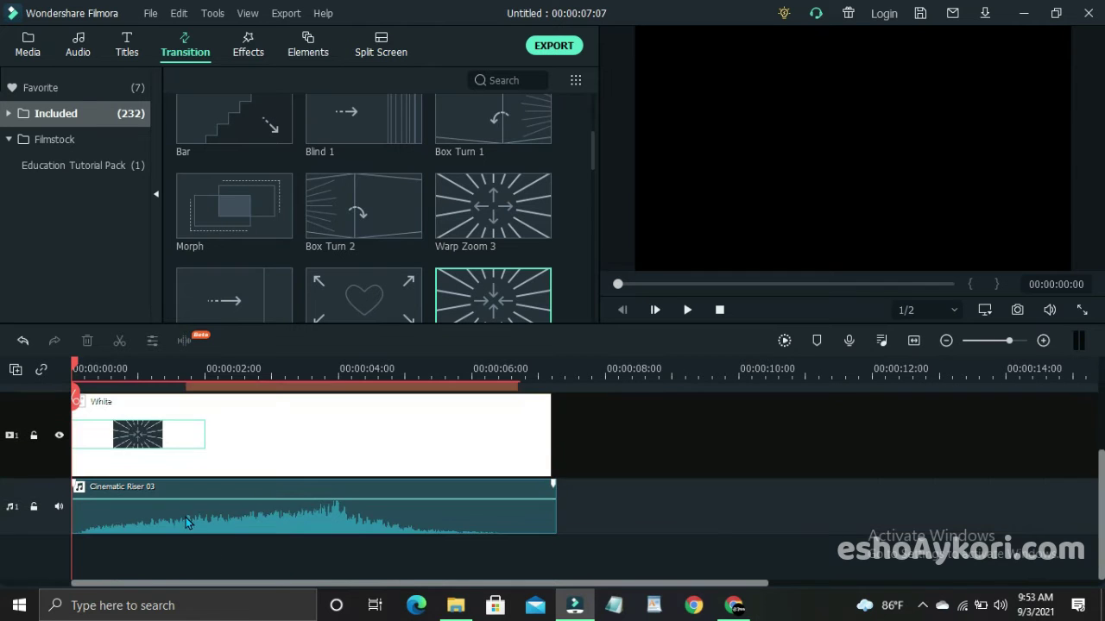
- Mute the Cinematic Riser 03 clip and play the intro from the start to check the logo's appearance
right_click(185, 517)
left_click(215, 412)
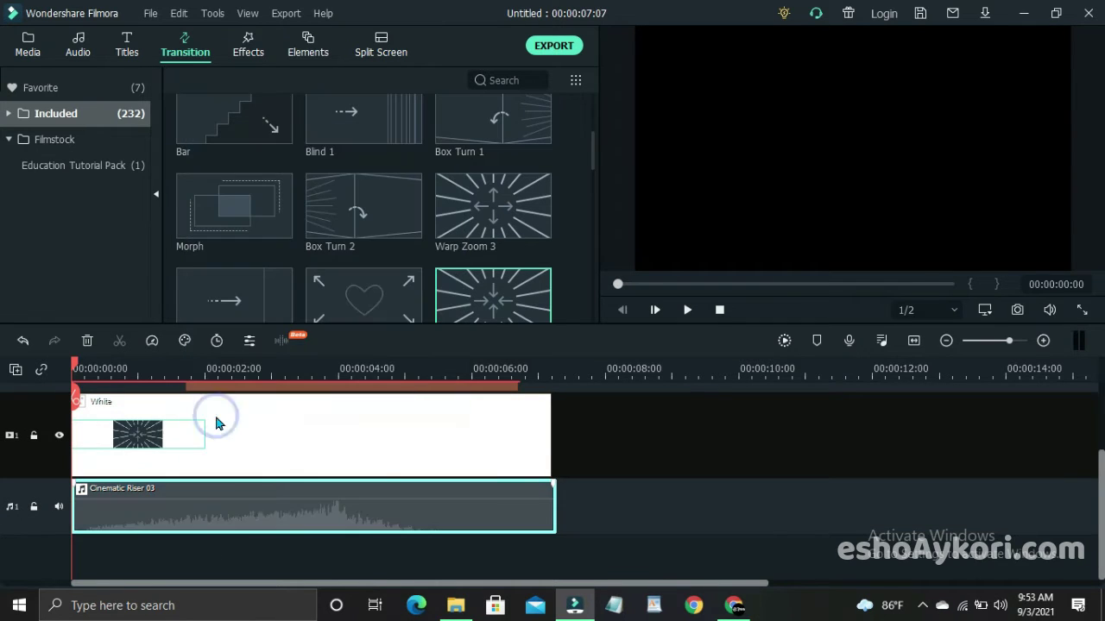
scroll(380, 471, "up", 2)
key("space")
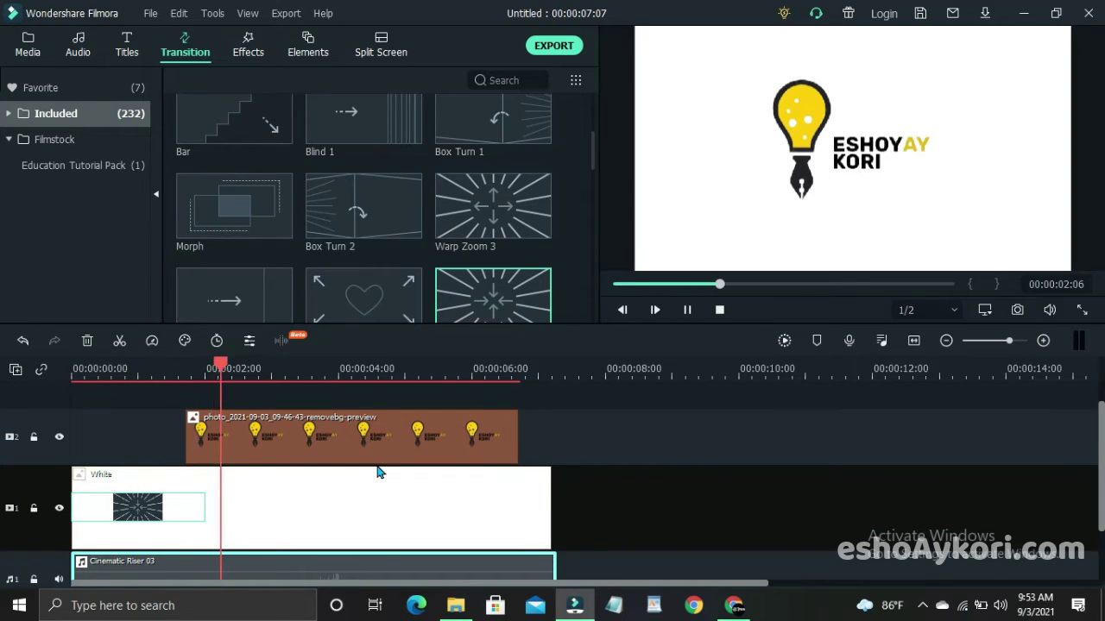
key("space")
- Move the logo clip to start at about 1 second, and move the Warp Zoom 6 transition from the white clip to its start
left_click_drag(300, 440, 251, 446)
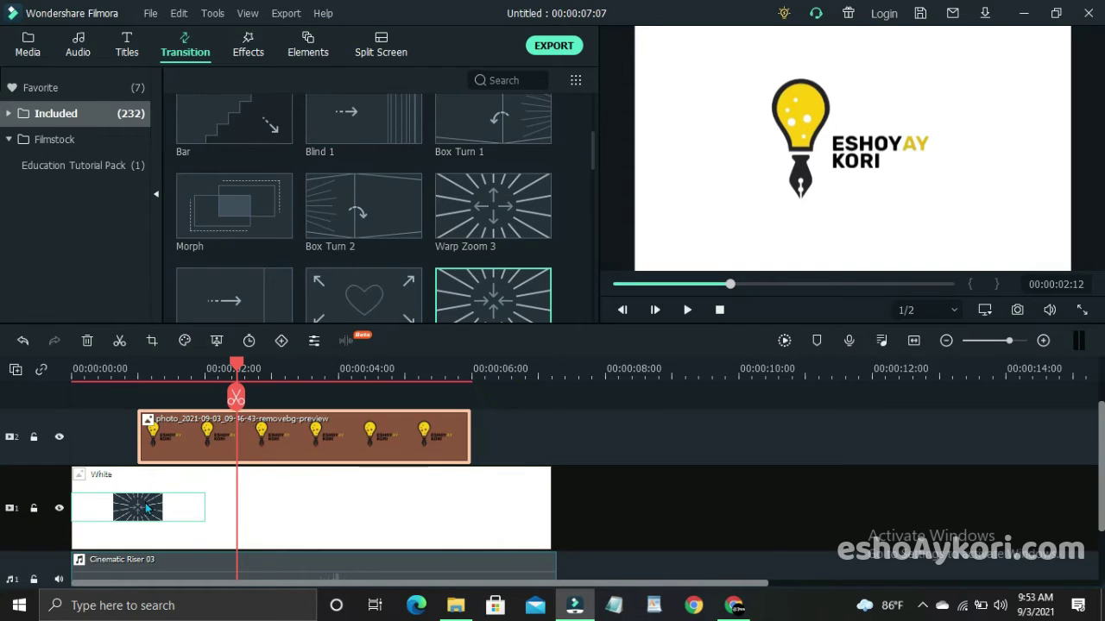
left_click_drag(146, 509, 170, 445)
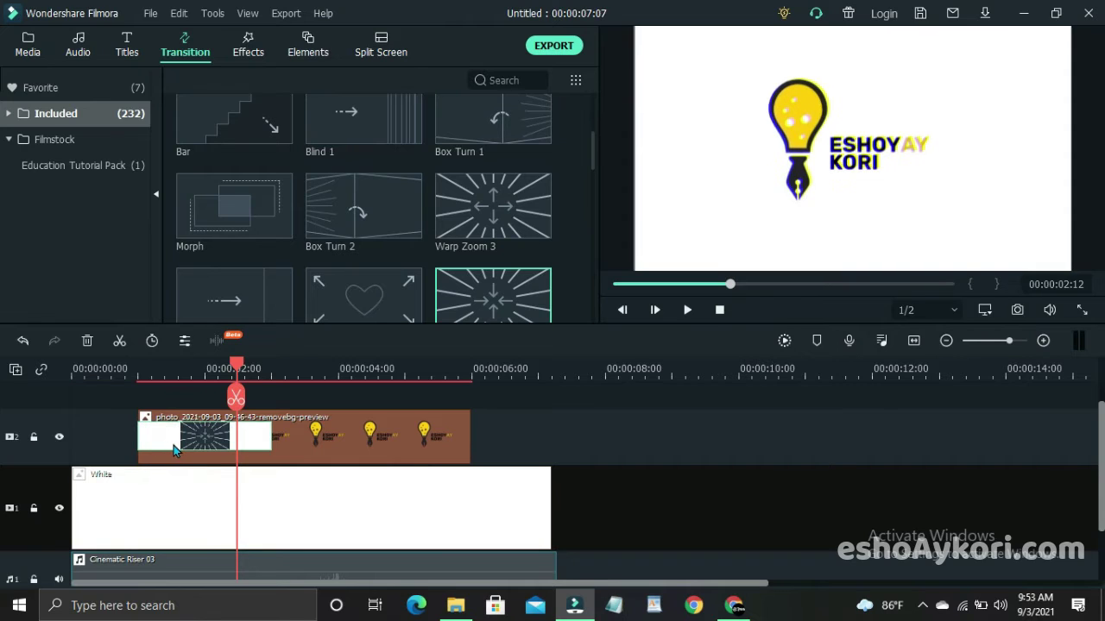
- Play the timeline from 00:00:00:23 to check the warp zoom transition on the logo clip
left_click(135, 366)
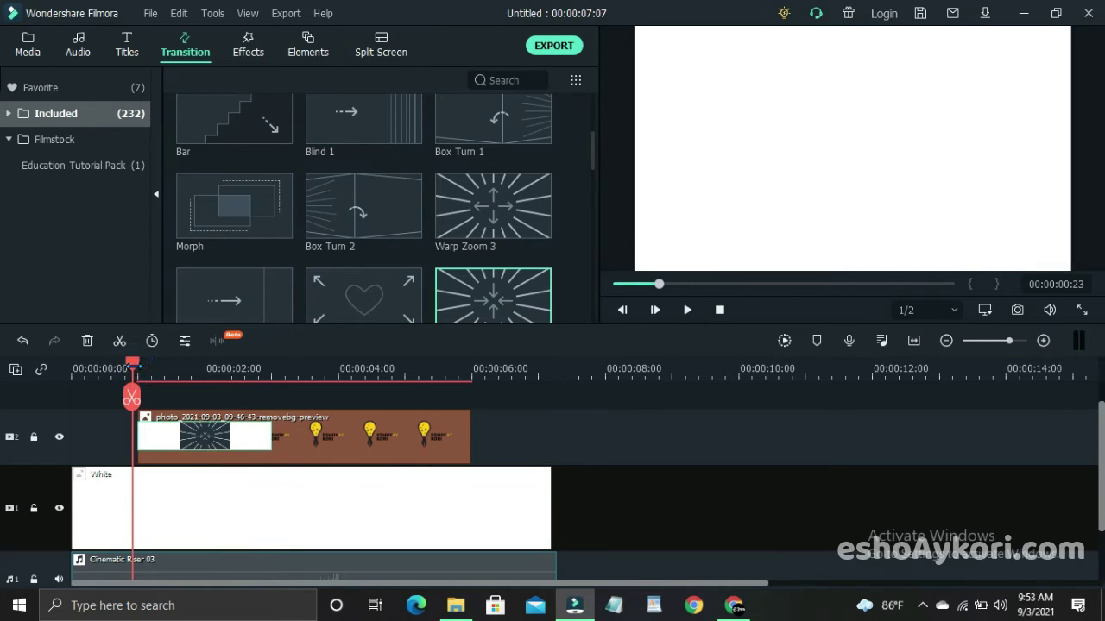
key("space")
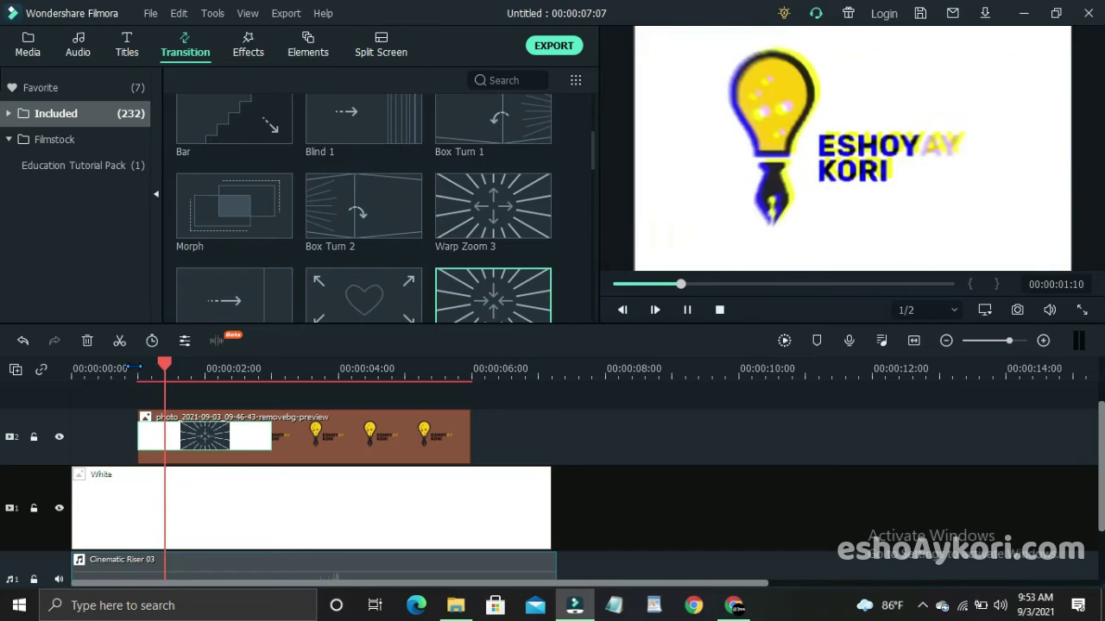
key("space")
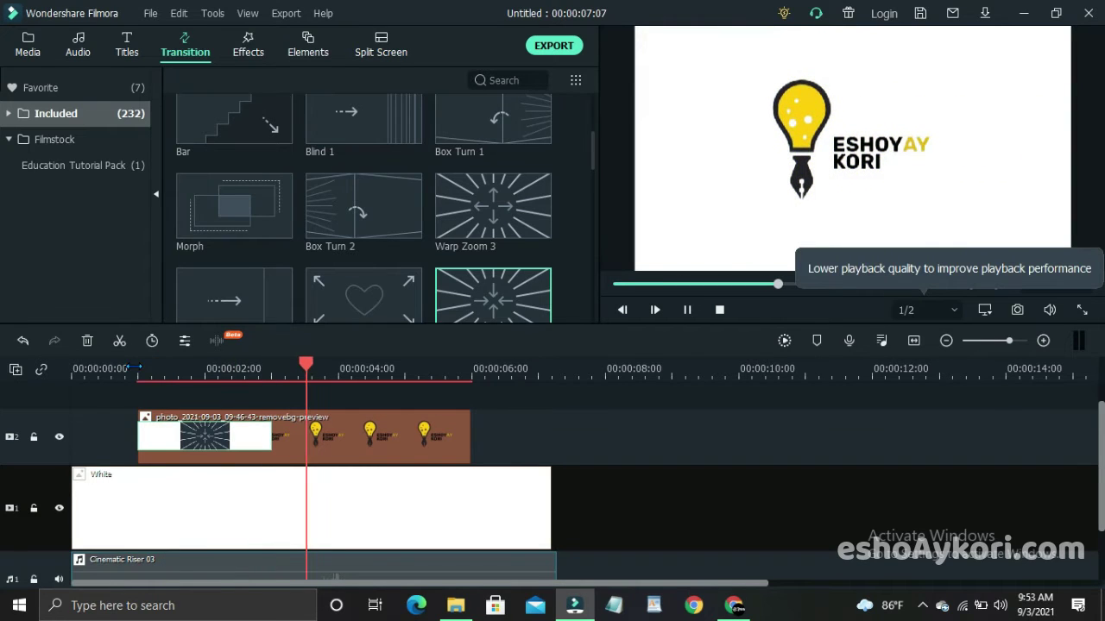
key("space")
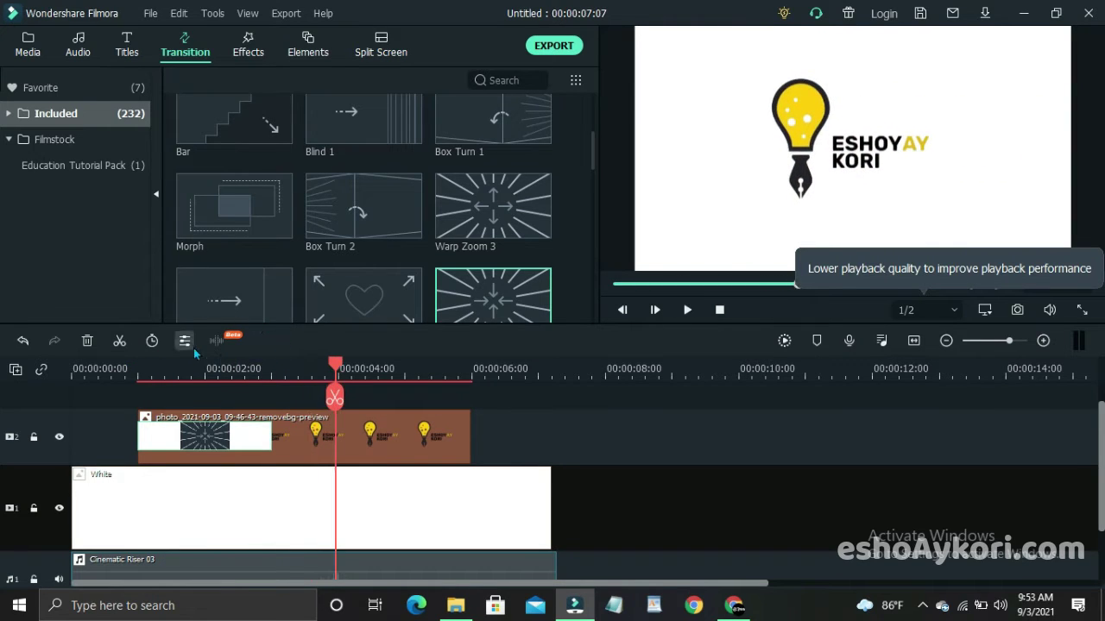
scroll(242, 444, "down", 1)
scroll(230, 436, "up", 1)
scroll(230, 436, "down", 1)
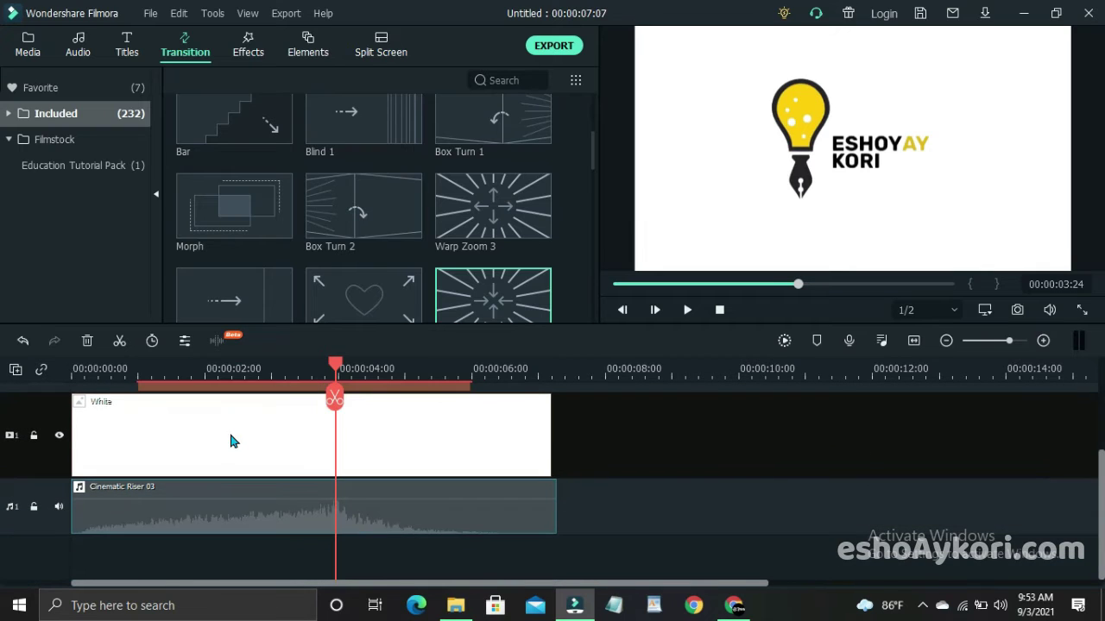
scroll(230, 445, "up", 1)
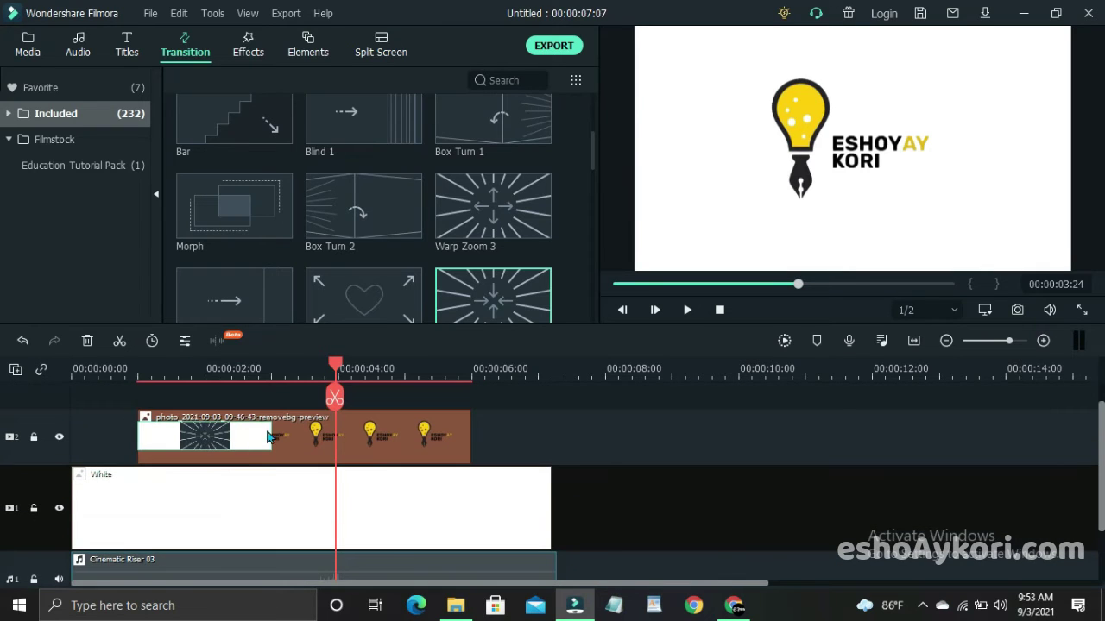
mouse_move(297, 434)
left_mouse_down()
mouse_move(268, 432)
mouse_move(289, 437)
left_mouse_up()
- Unmute the Cinematic Riser 03 clip on the audio track
scroll(259, 440, "down", 1)
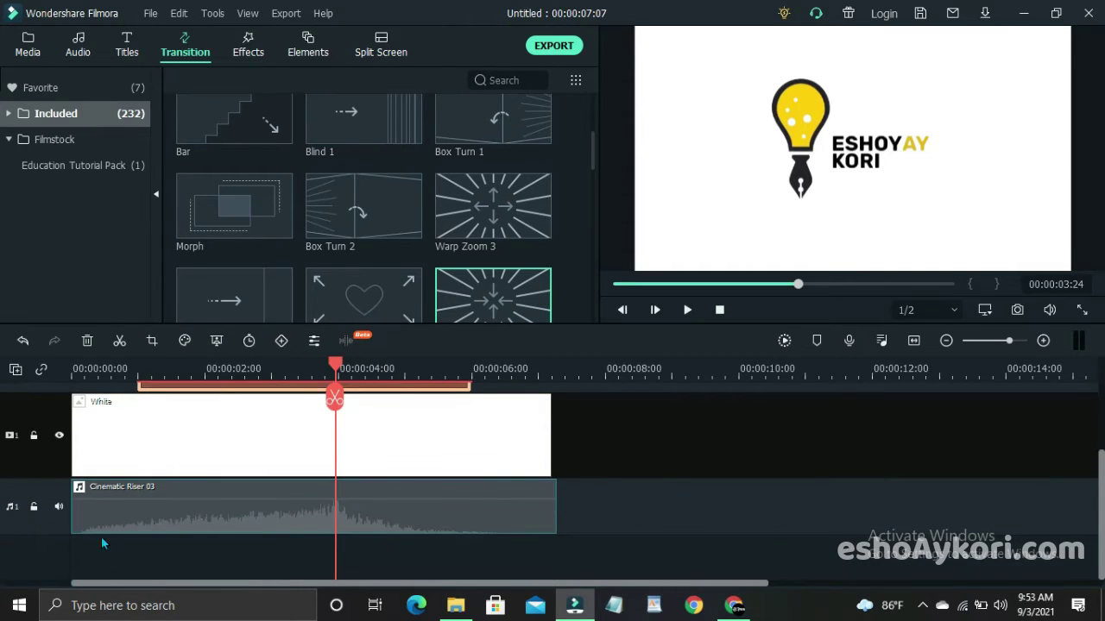
left_click(169, 506)
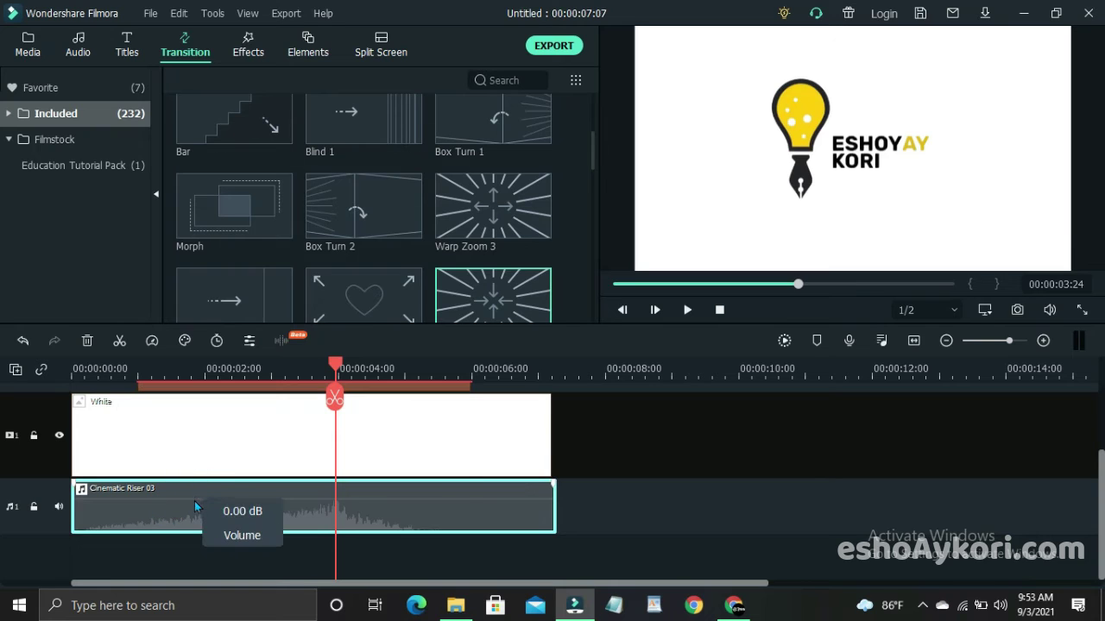
right_click(196, 499)
left_click(233, 401)
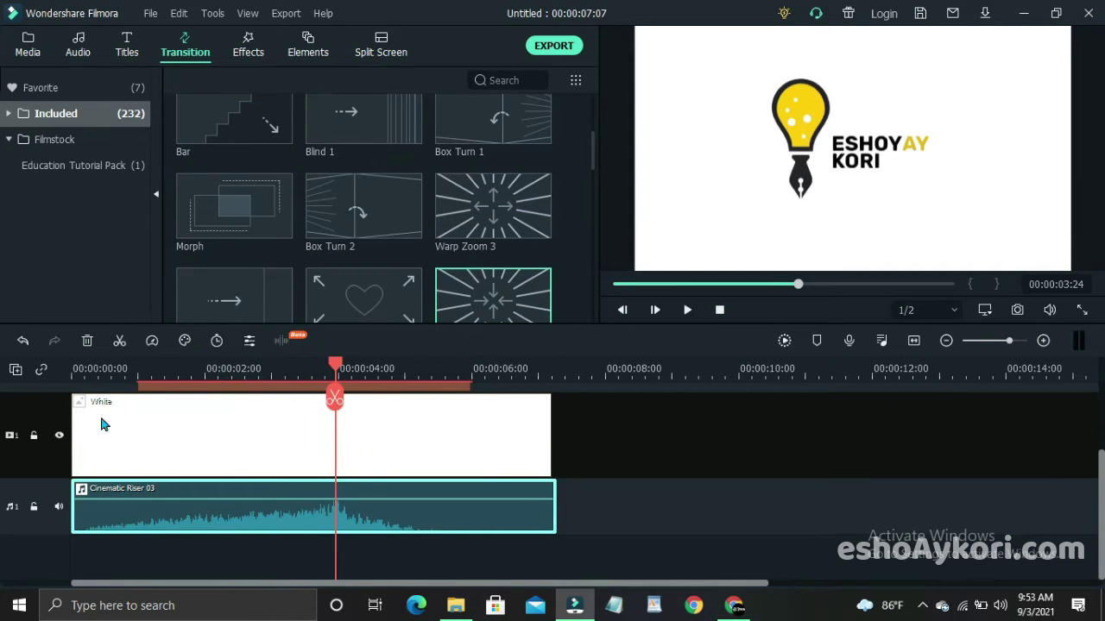
- Split the Cinematic Riser 03 clip at 00:00:00:23 and delete the part before the cut
left_click(131, 373)
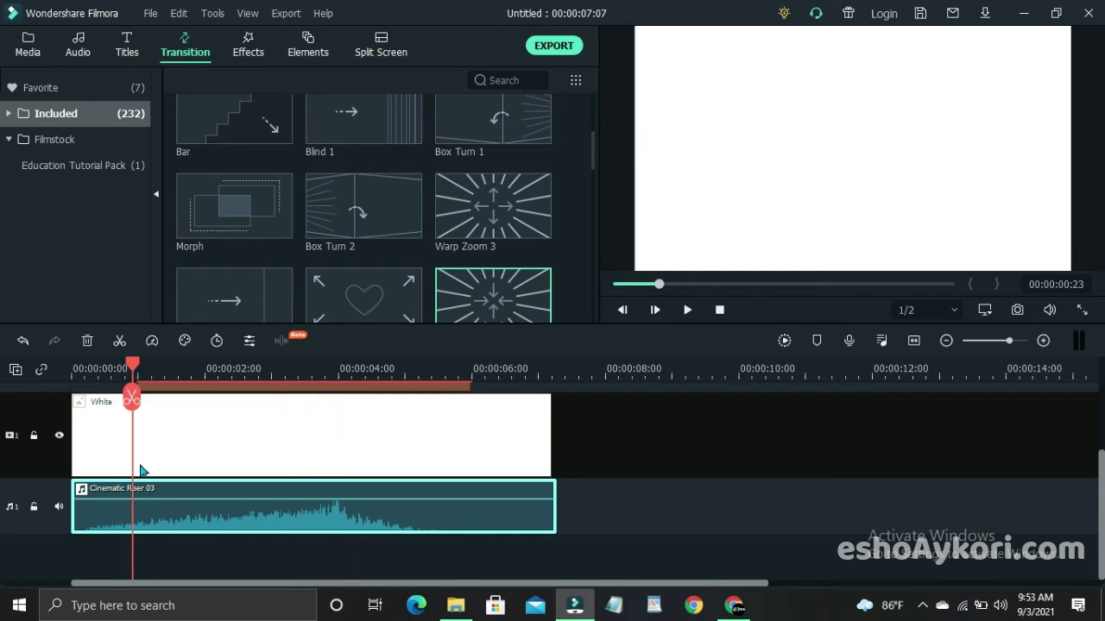
left_click(152, 517)
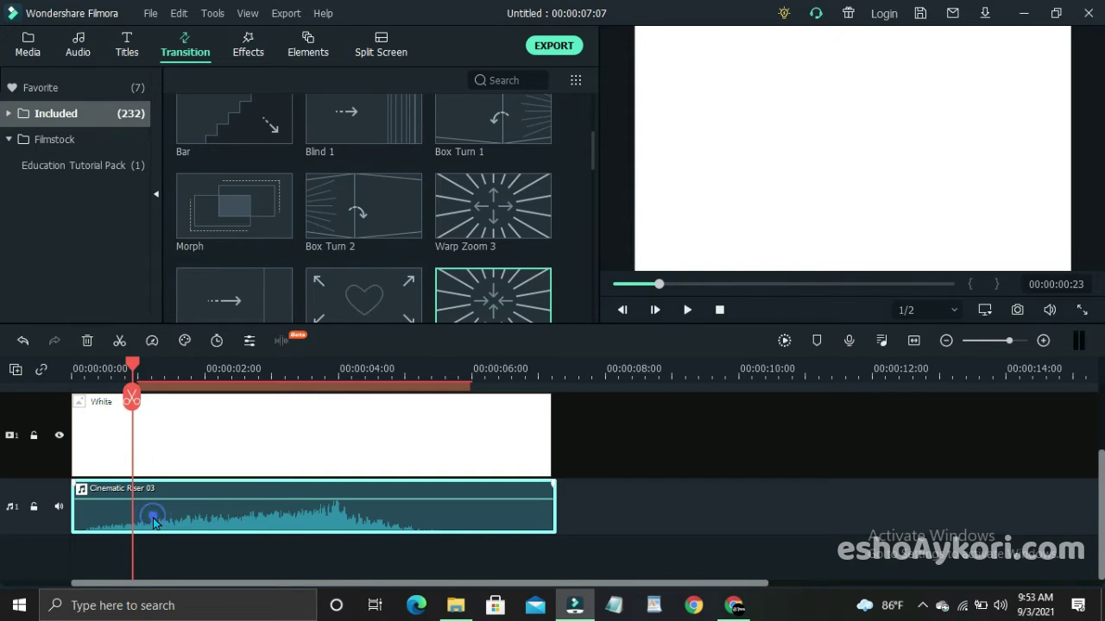
left_click(135, 411)
left_click(94, 524)
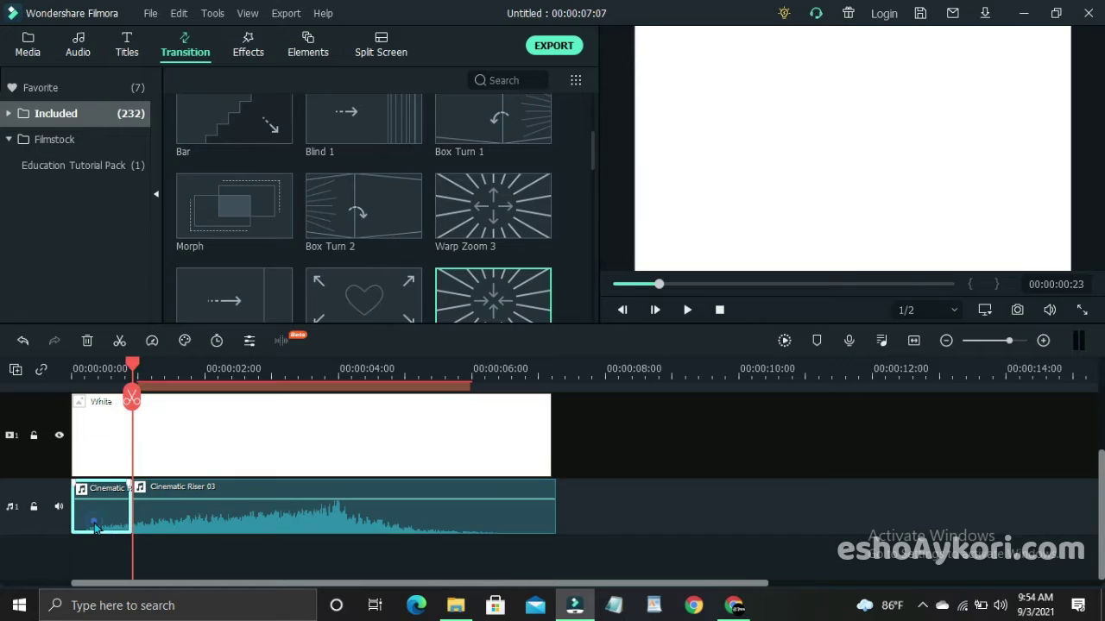
left_click(87, 341)
- Align the trimmed riser with the timeline start and shift the logo clip to about 1.3 seconds so both end together
scroll(196, 471, "up", 2)
left_click_drag(493, 295, 302, 472)
scroll(302, 471, "down", 2)
scroll(259, 500, "up", 1)
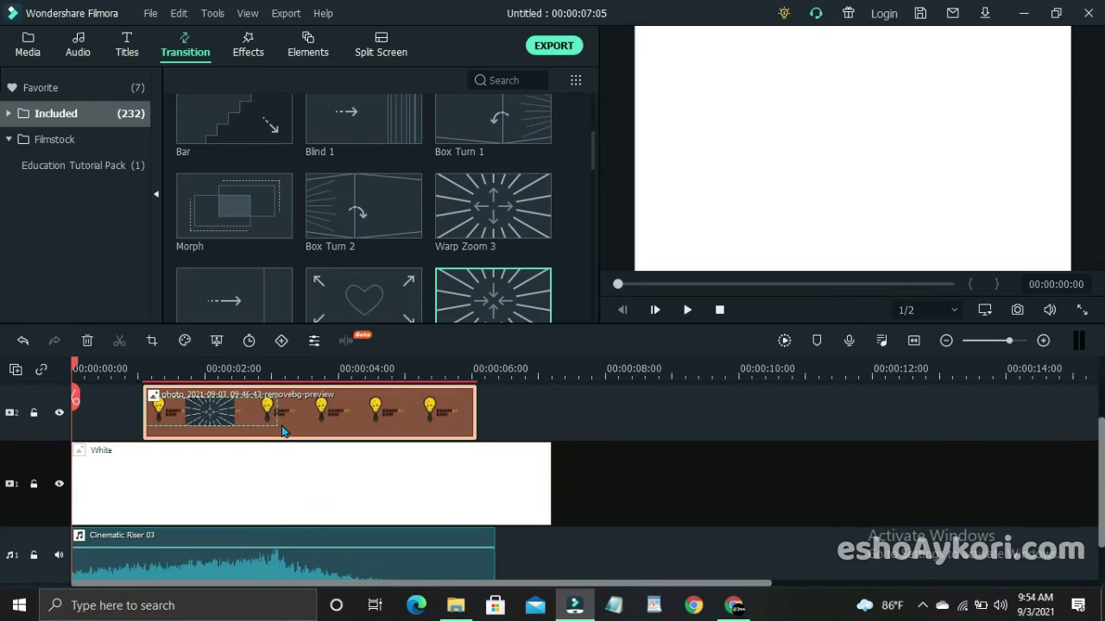
left_click(284, 424)
left_click_drag(307, 423, 308, 432)
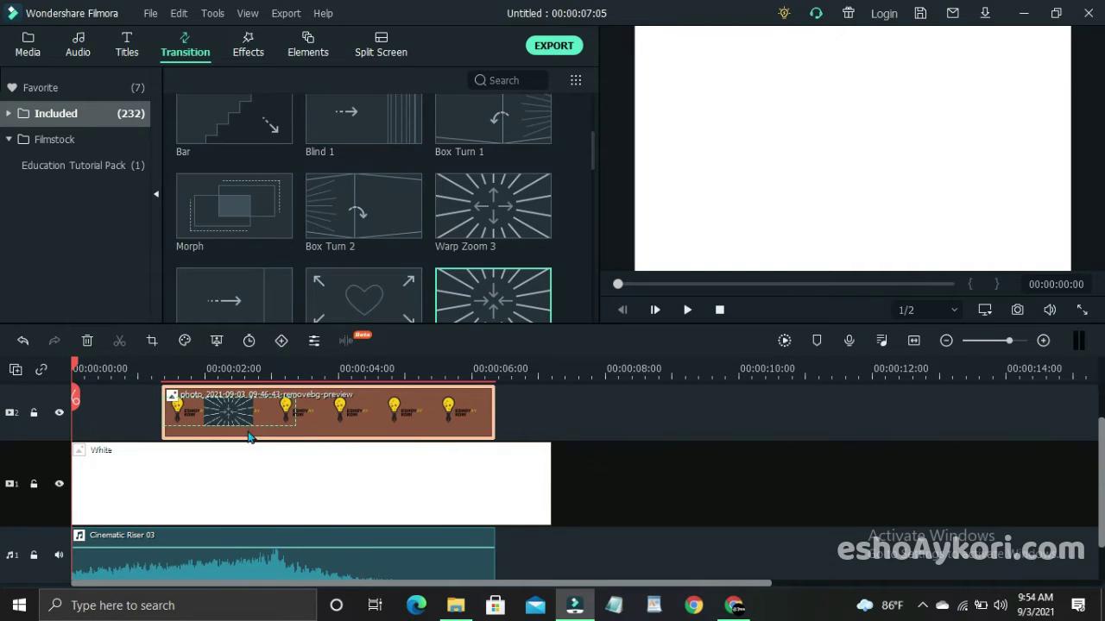
- Play the intro from the start to check the logo's timing against the trimmed riser sound
scroll(267, 545, "down", 1)
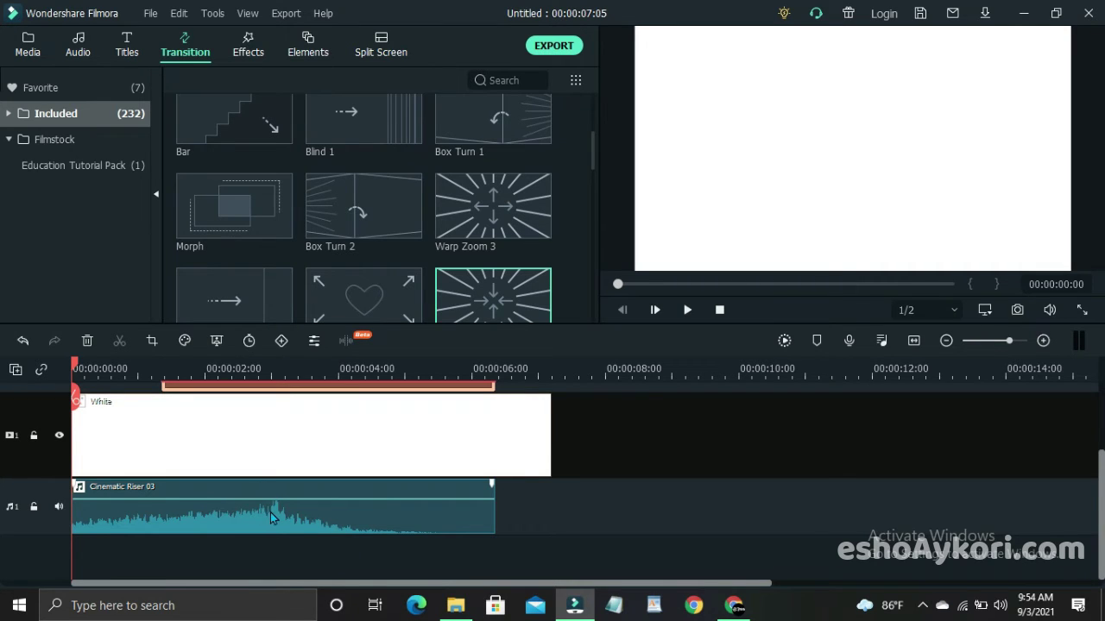
scroll(270, 512, "up", 1)
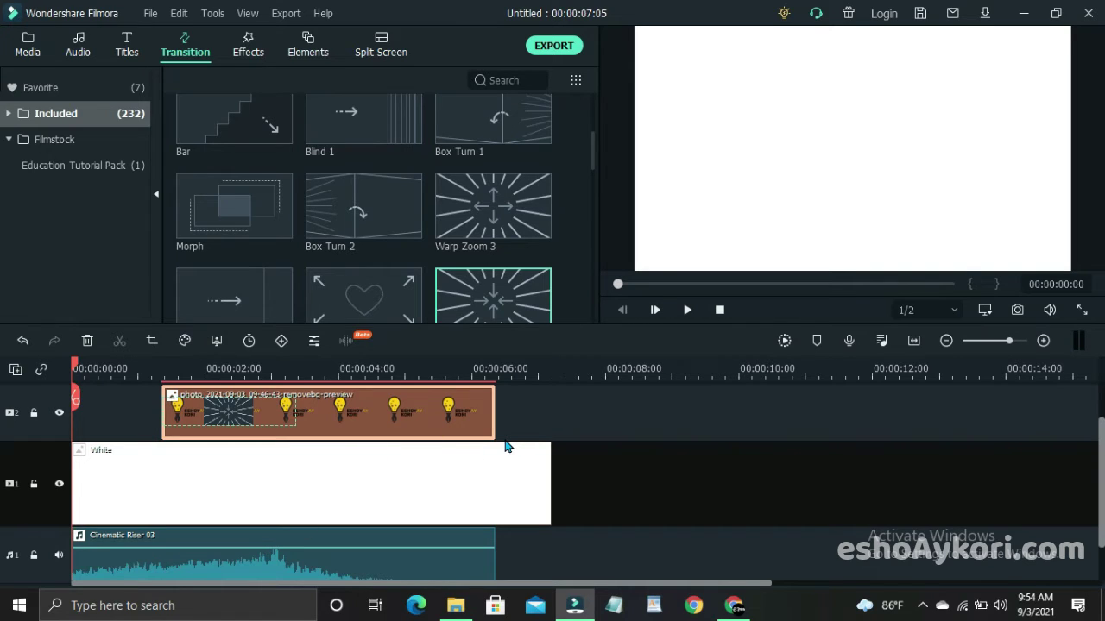
key("space")
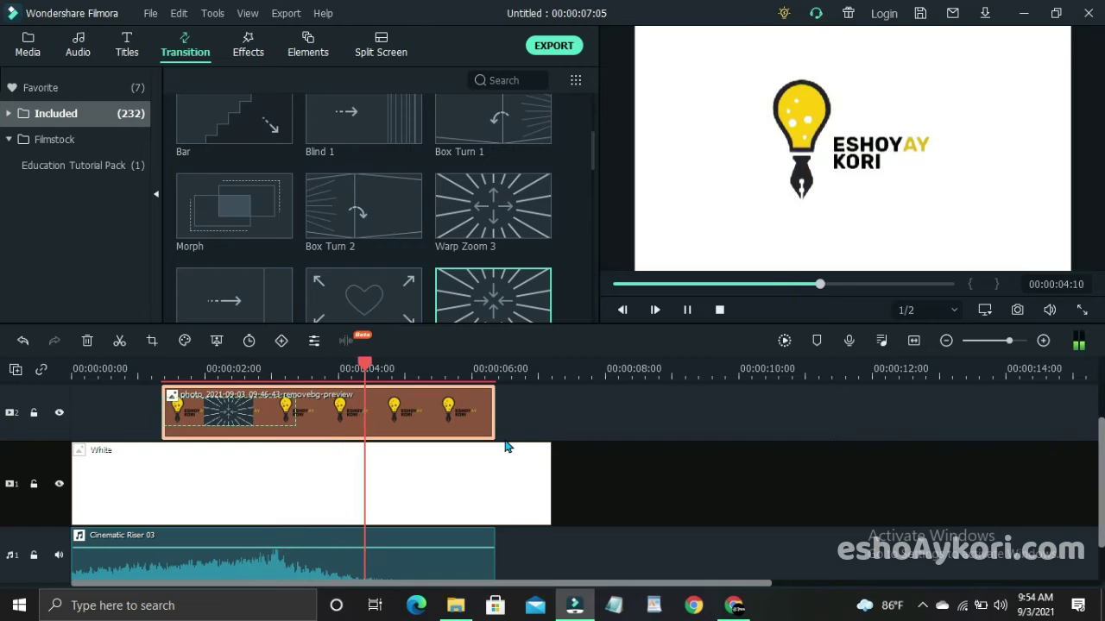
key("space")
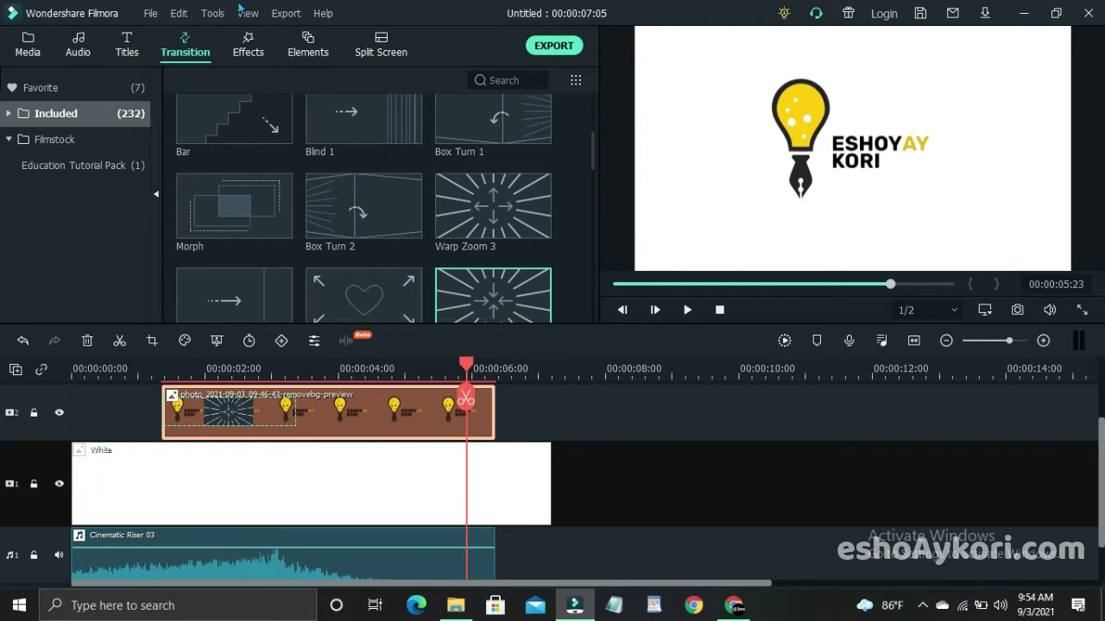
- Speed up the Cinematic Riser 03 clip to 2x with the Fast preset
scroll(277, 412, "down", 1)
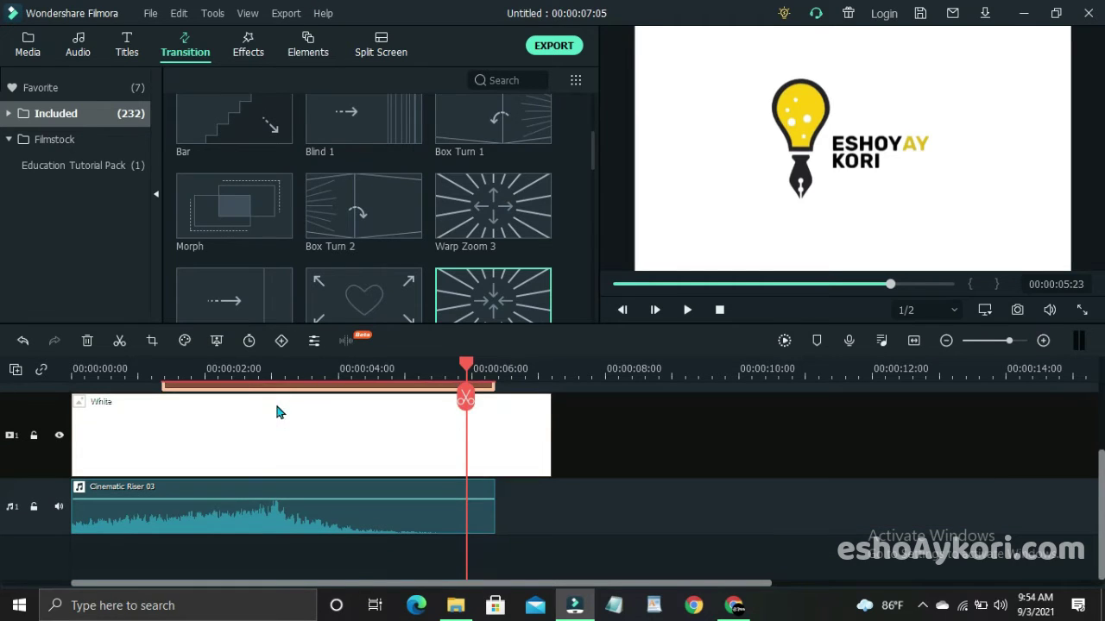
double_click(237, 513)
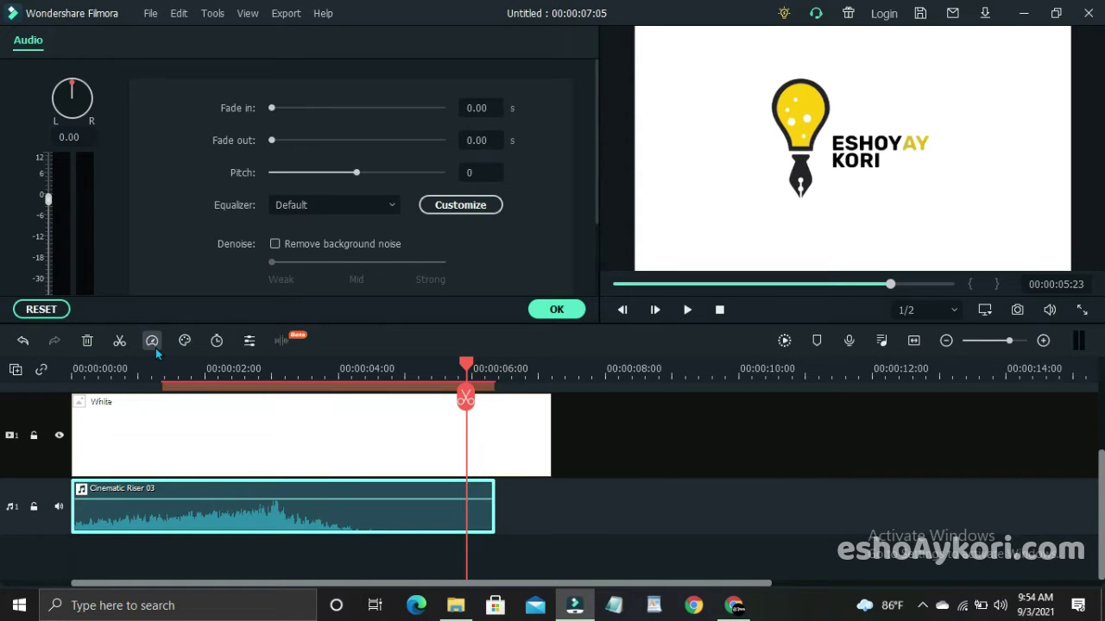
left_click(151, 342)
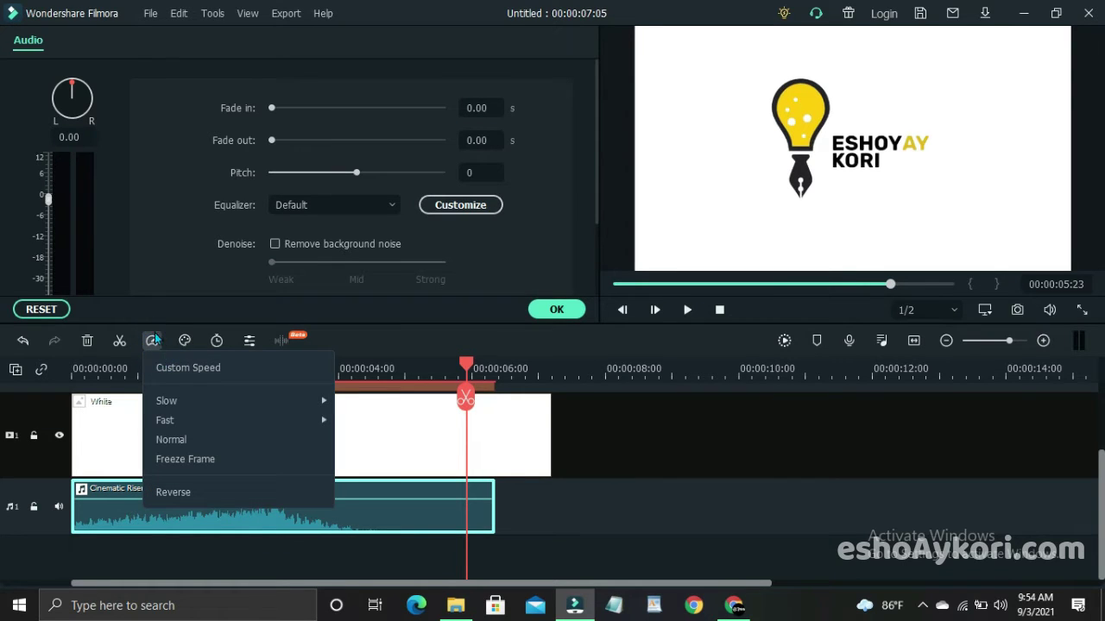
left_click(114, 561)
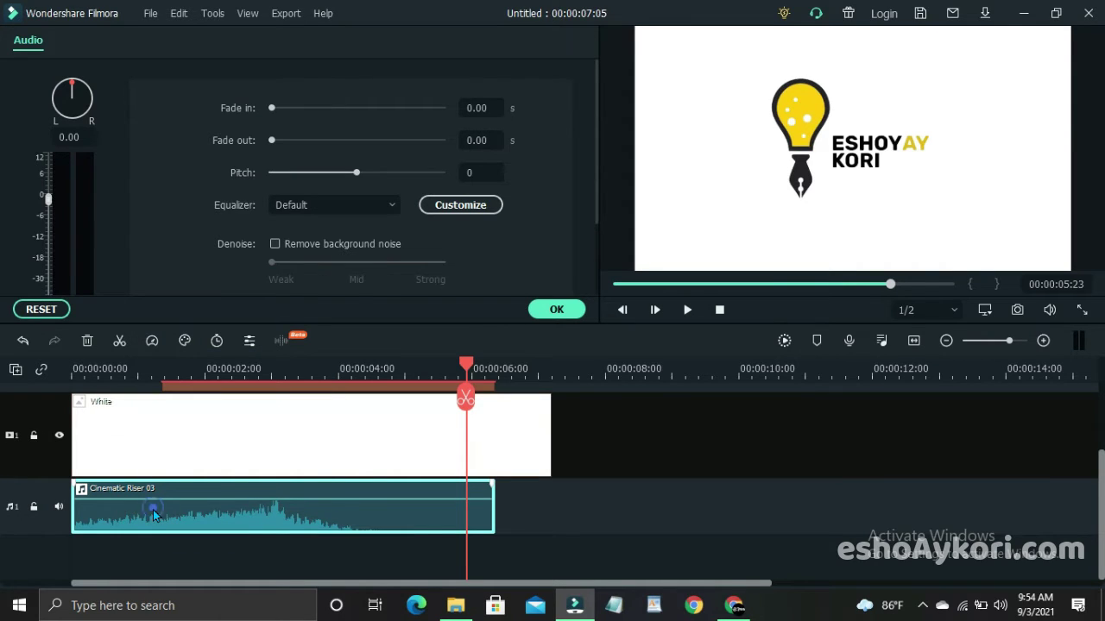
left_click(153, 341)
mouse_move(217, 420)
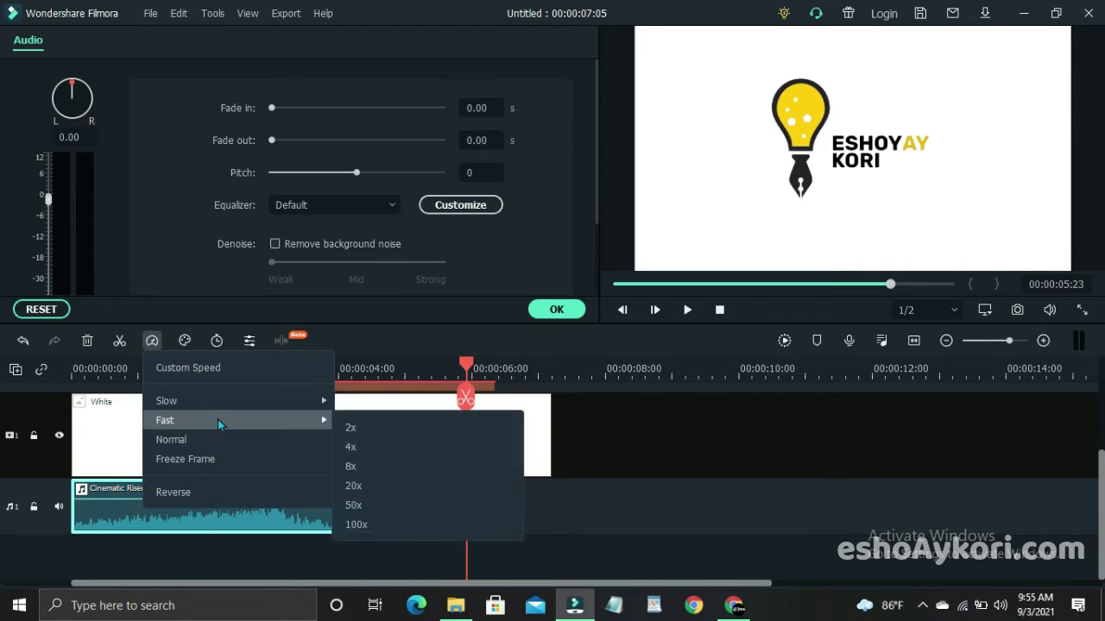
left_click(347, 420)
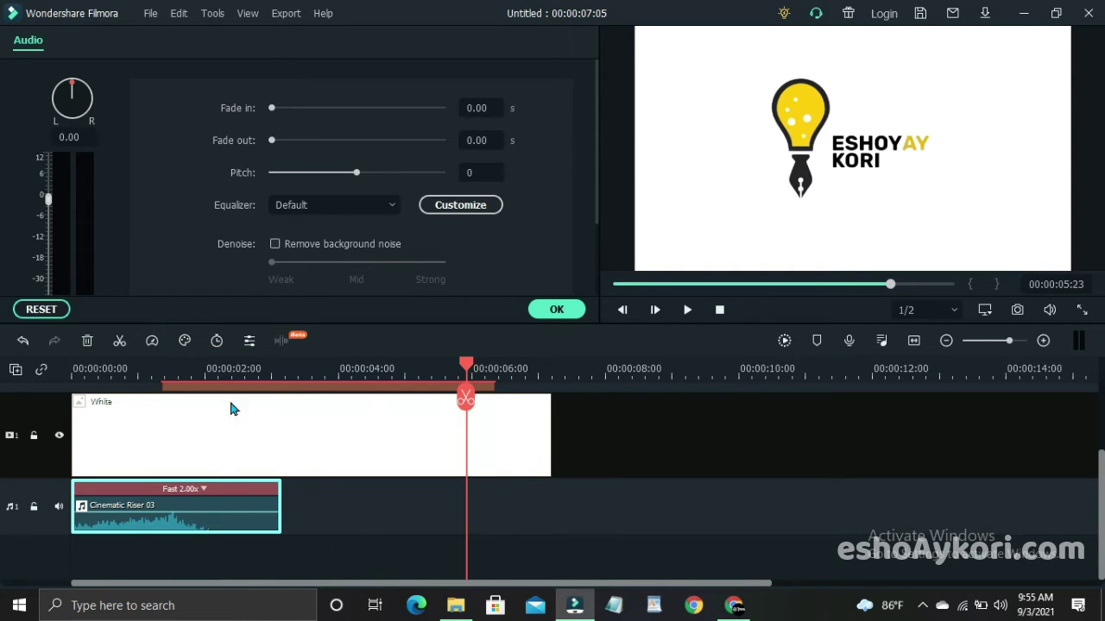
- Position the playhead at 00:00:00:21 and move the logo clip earlier so it starts there
scroll(224, 414, "up", 1)
scroll(168, 536, "up", 1)
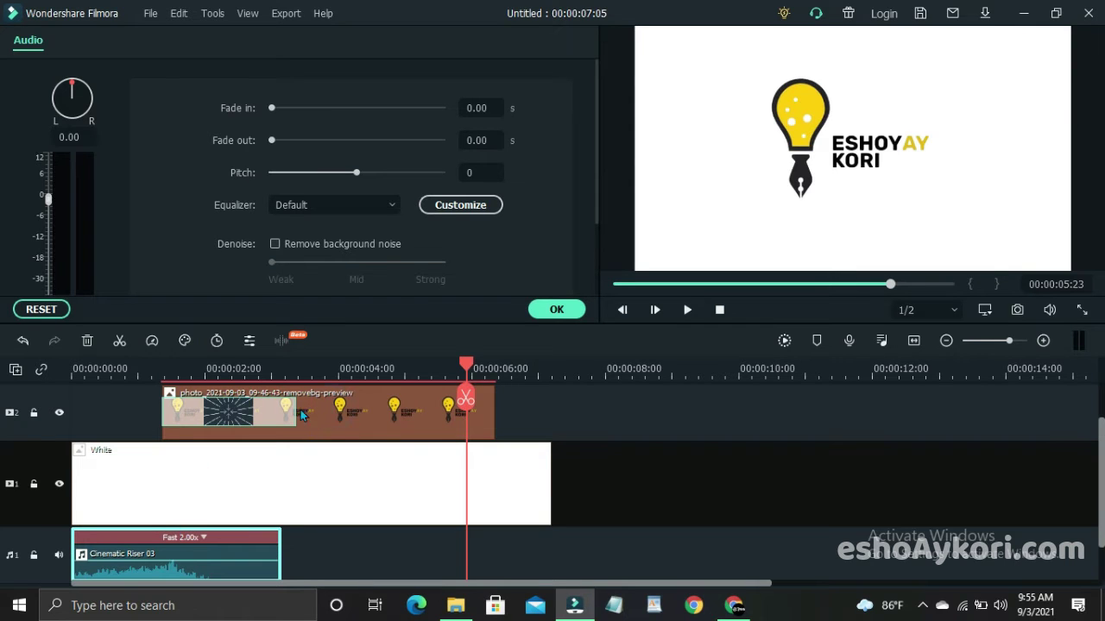
left_click(149, 377)
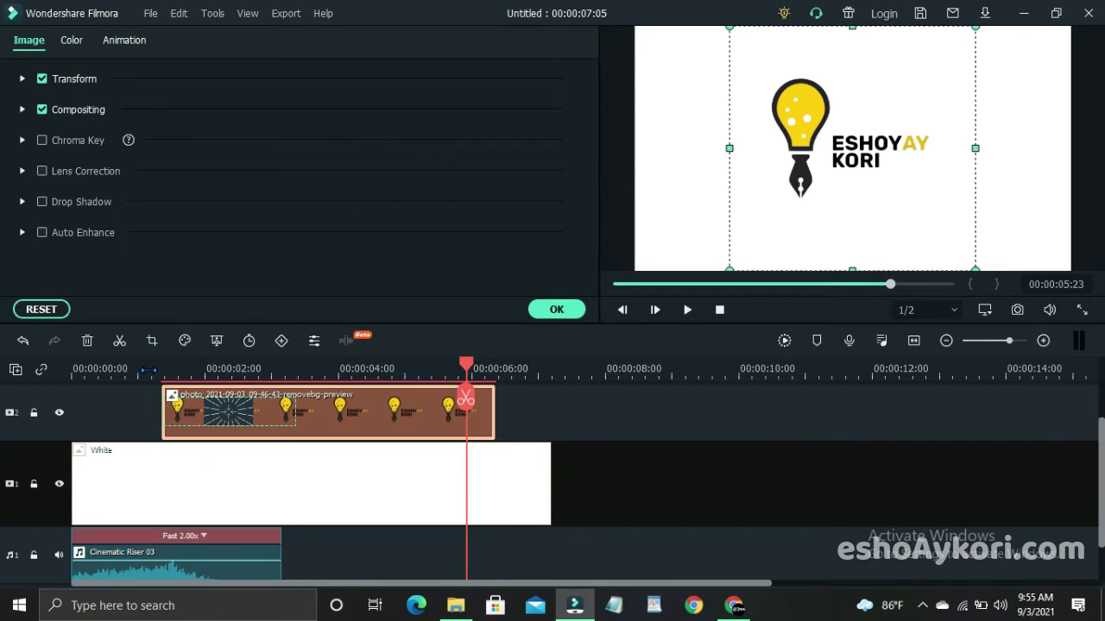
left_click(147, 377)
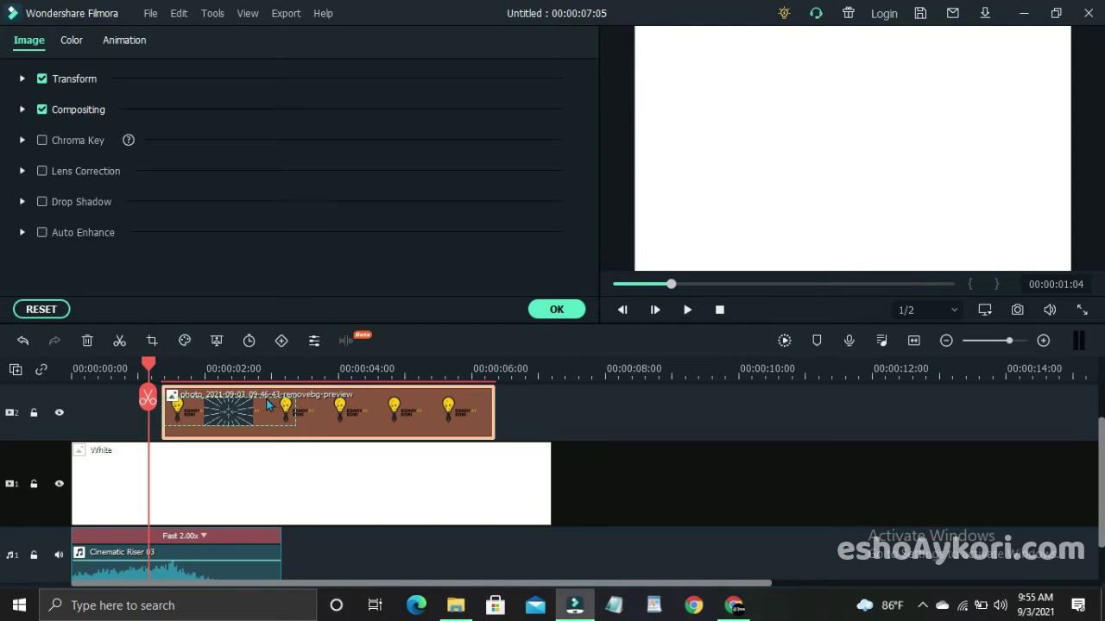
left_click_drag(321, 407, 297, 408)
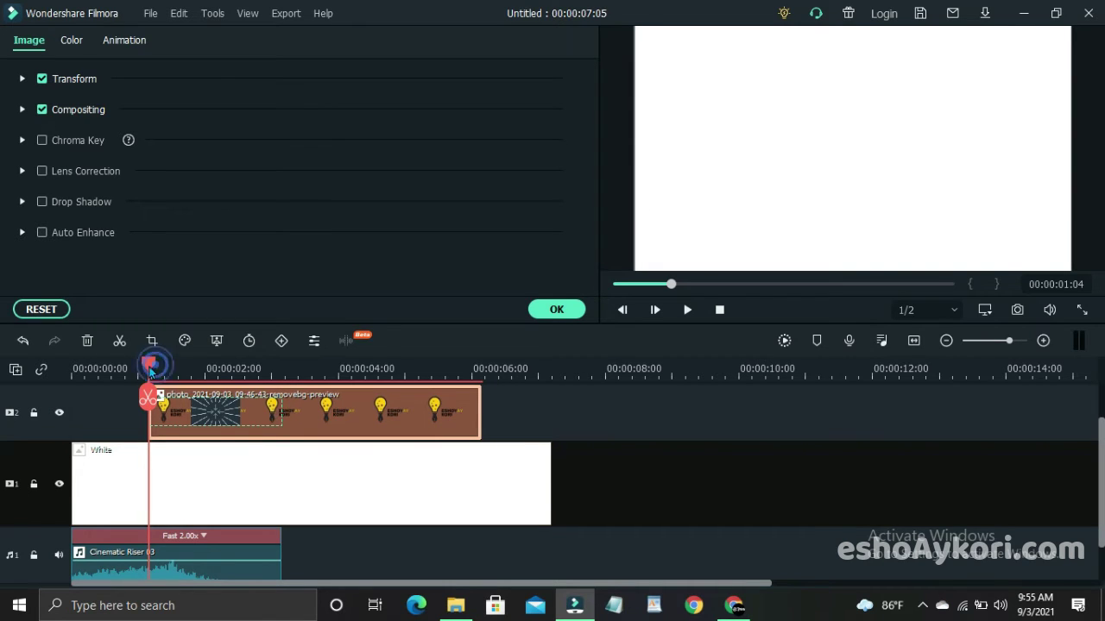
left_click_drag(156, 371, 131, 371)
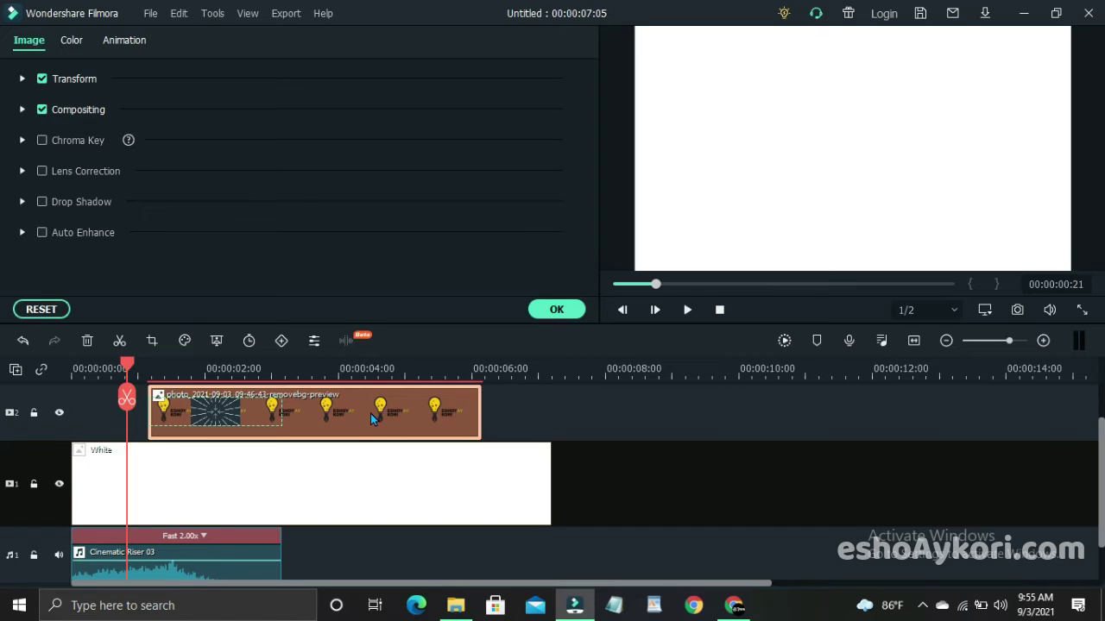
left_click_drag(370, 413, 349, 414)
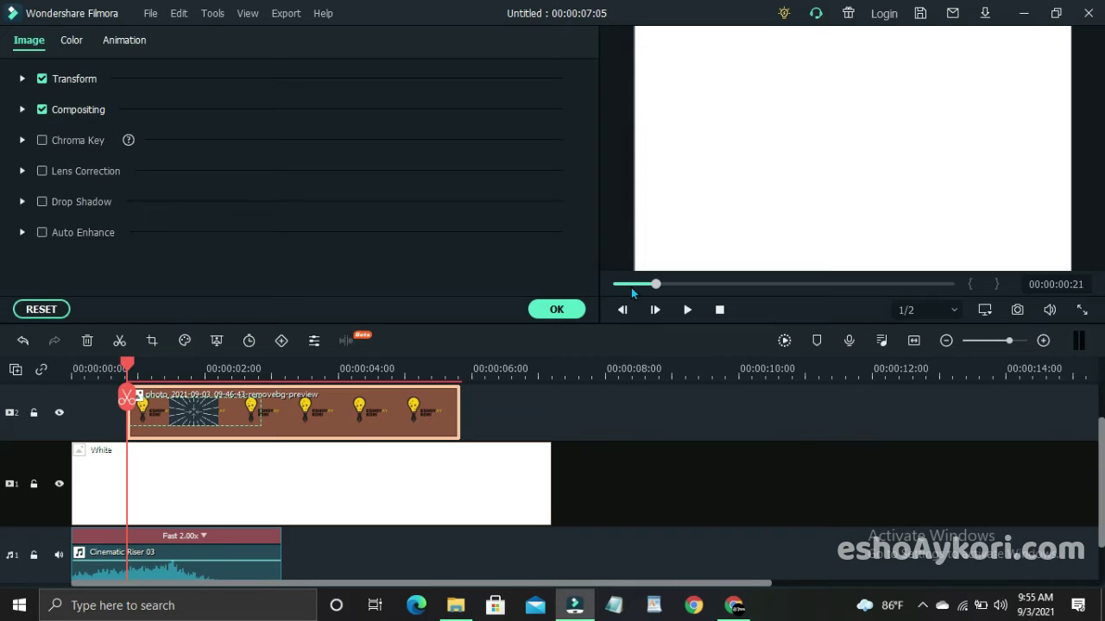
- Play the intro twice from the start to check the logo's timing against the sped-up riser sound
left_click_drag(632, 292, 604, 292)
key("space")
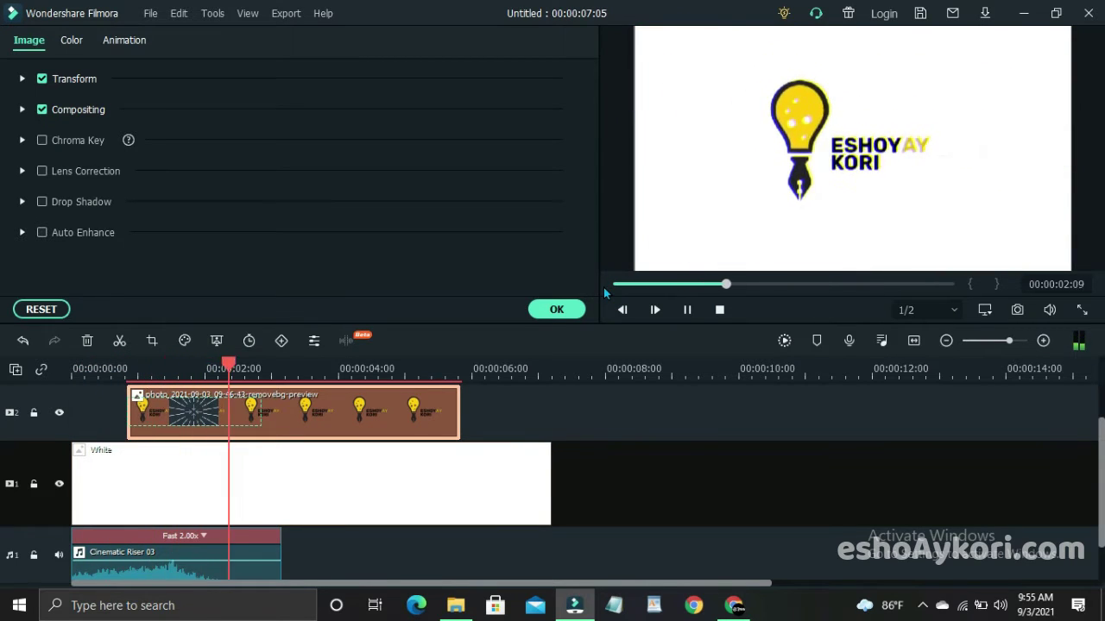
key("space")
scroll(516, 462, "down", 1)
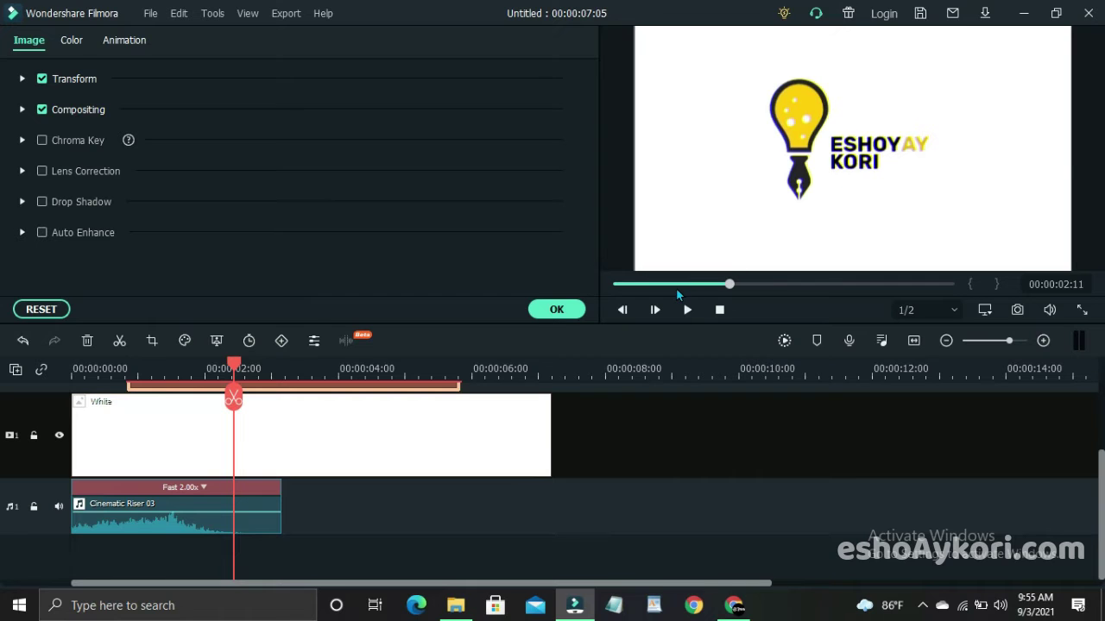
left_click_drag(677, 291, 585, 291)
key("space")
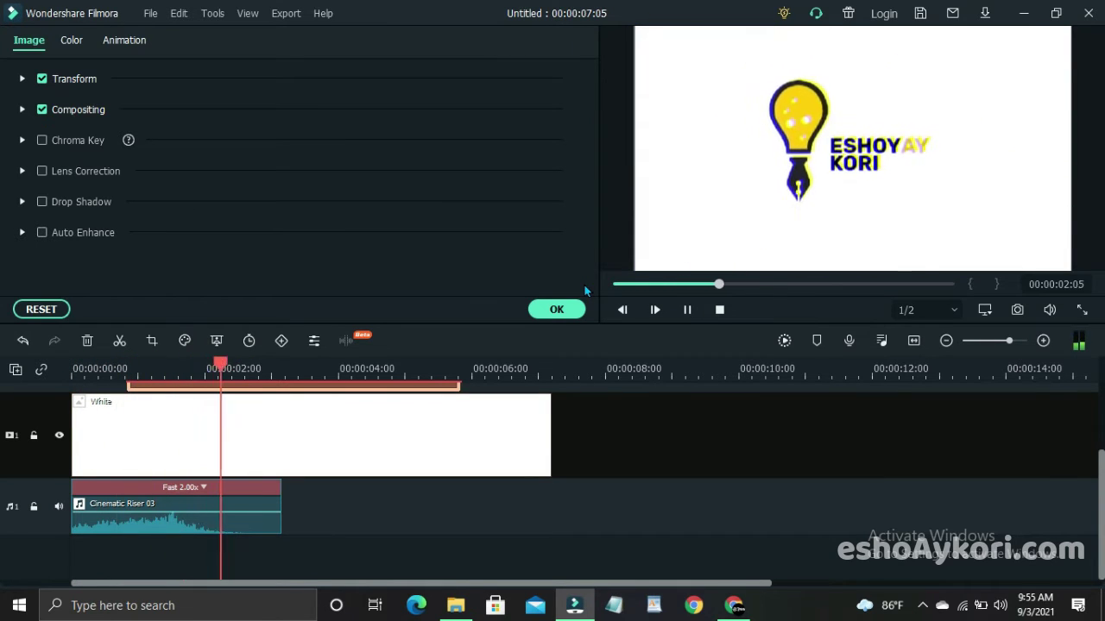
key("space")
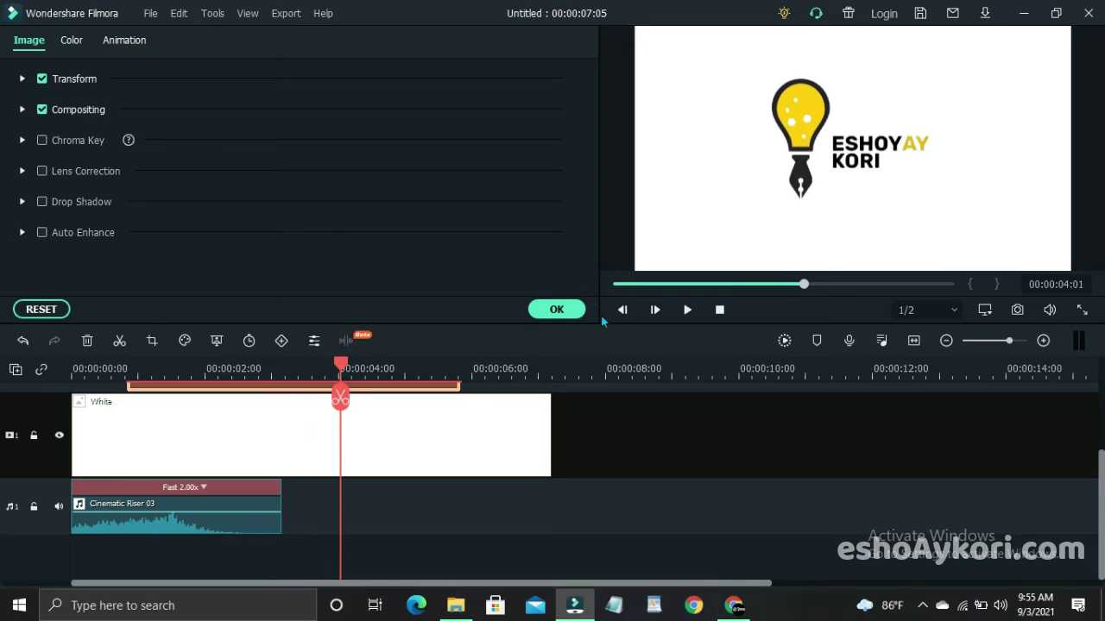
- Close the logo clip's image settings and browse the favorite effects for a glitch effect
left_click(552, 312)
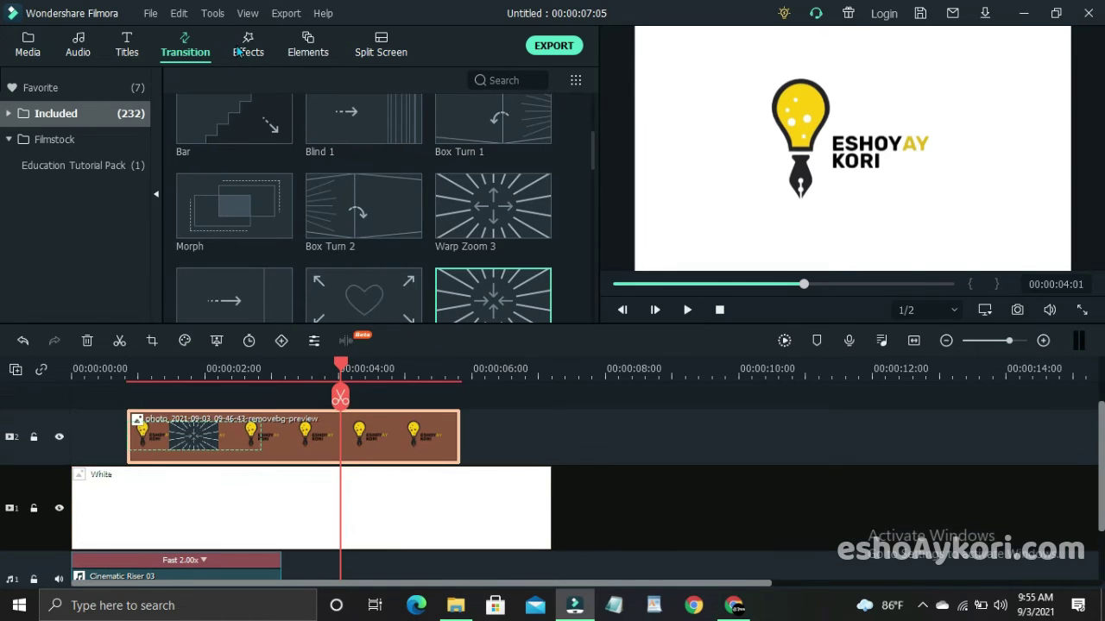
left_click(245, 50)
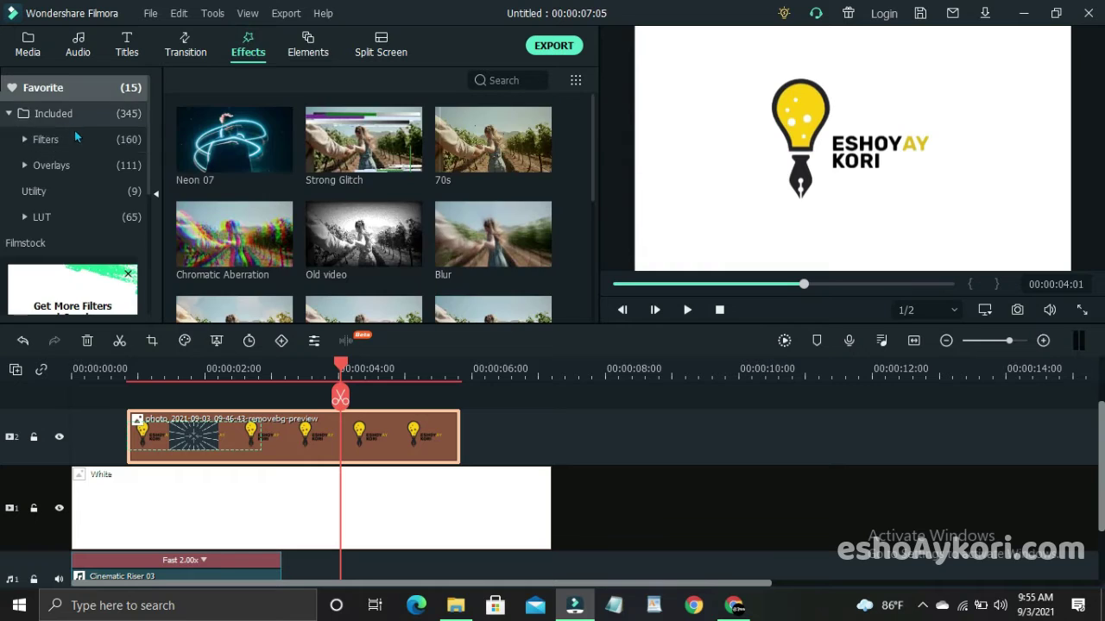
scroll(402, 186, "down", 3)
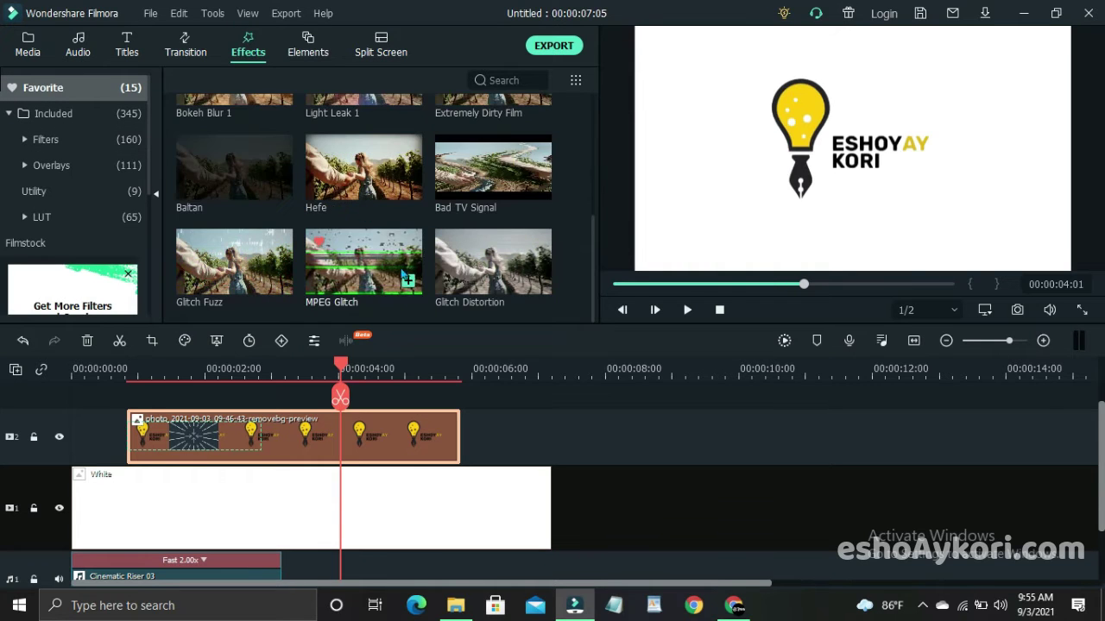
scroll(406, 275, "up", 3)
scroll(425, 274, "down", 3)
scroll(421, 272, "up", 3)
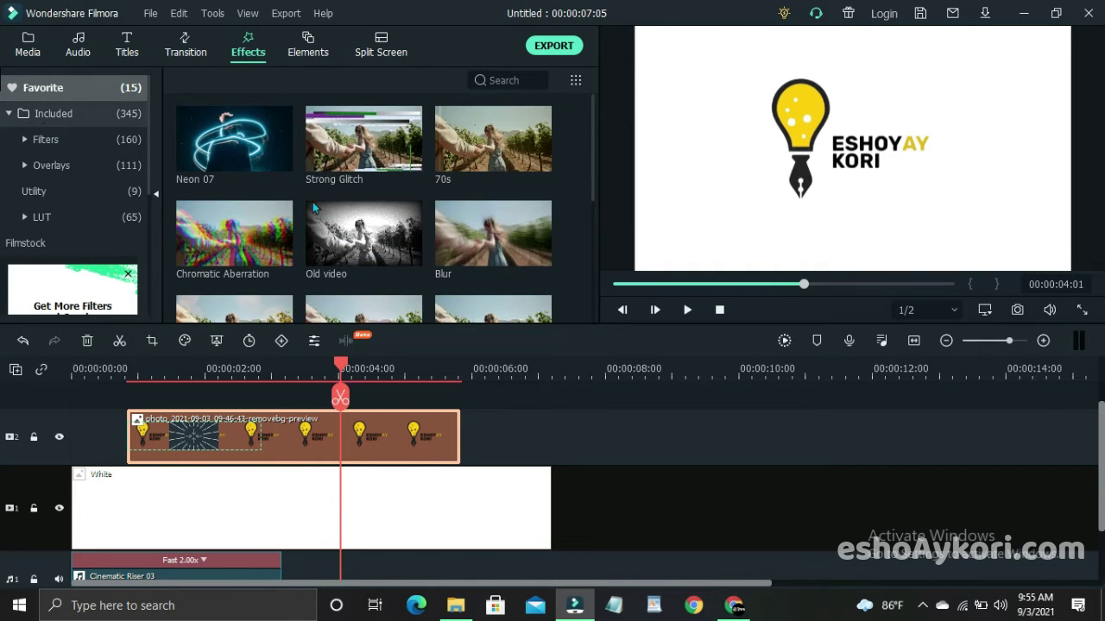
scroll(314, 207, "down", 3)
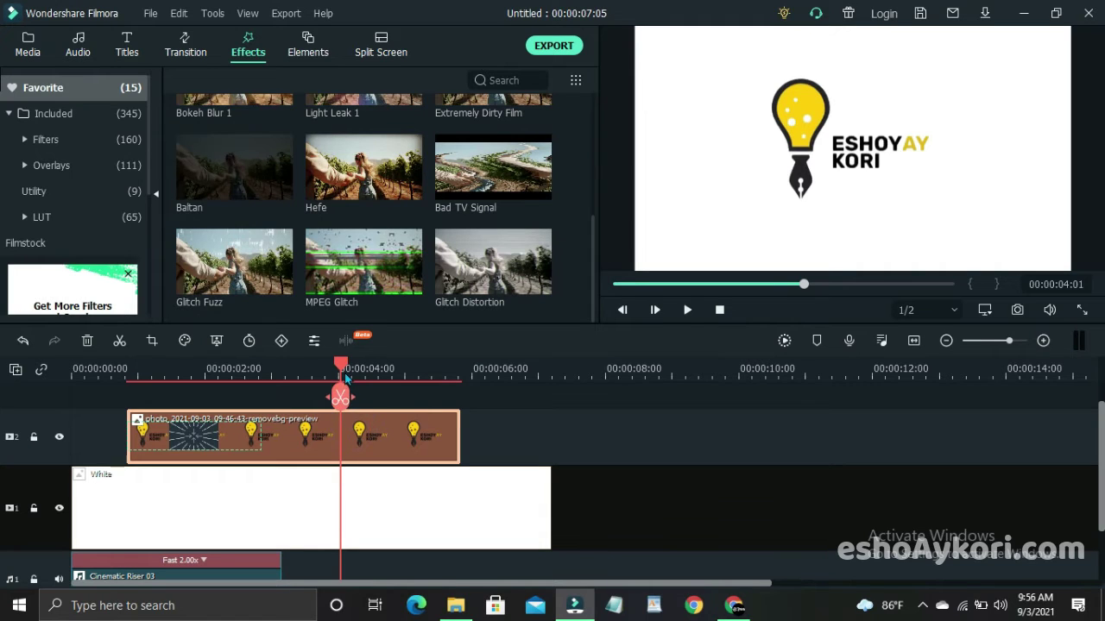
- Split the logo clip at 00:00:04:05 and add a Glitch Distortion effect above it, trimmed to about 3.9–4.2 seconds
left_click_drag(343, 376, 350, 377)
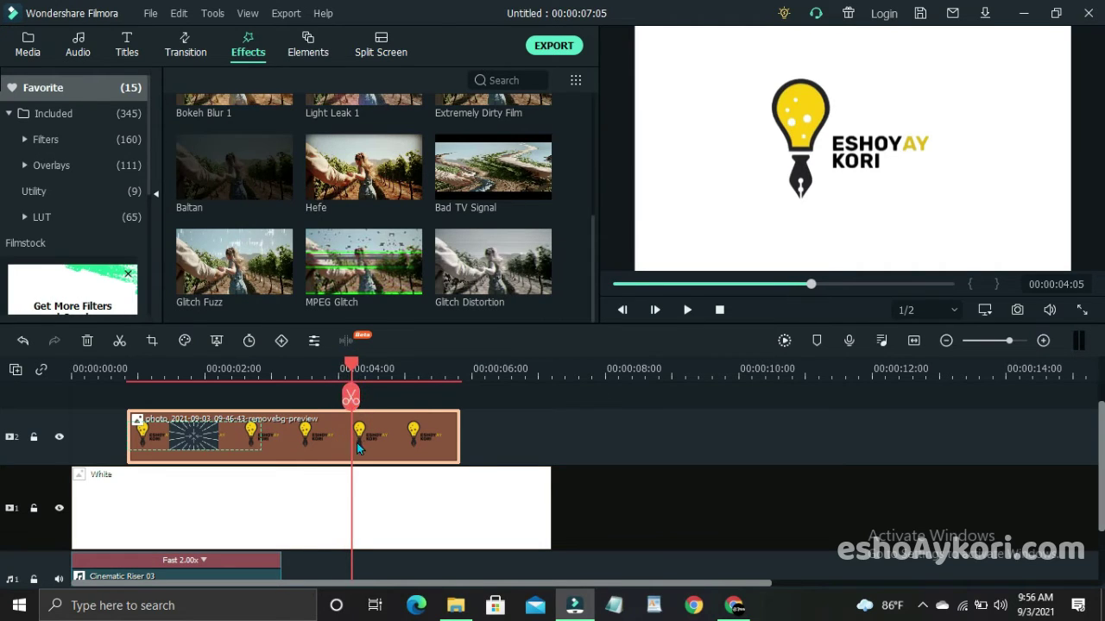
left_click(348, 399)
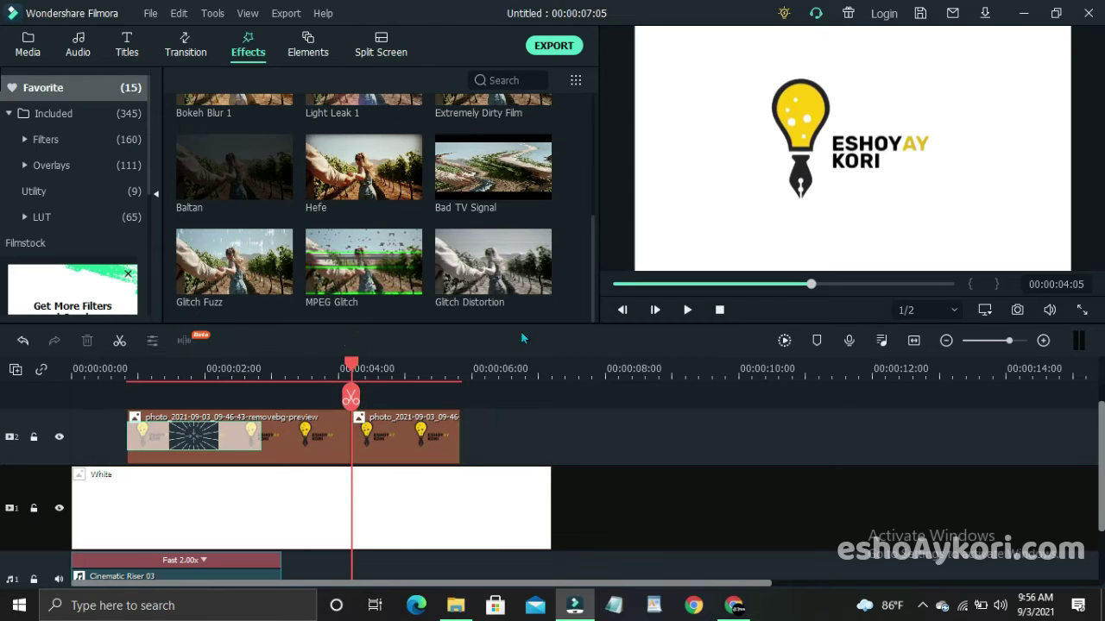
mouse_move(478, 271)
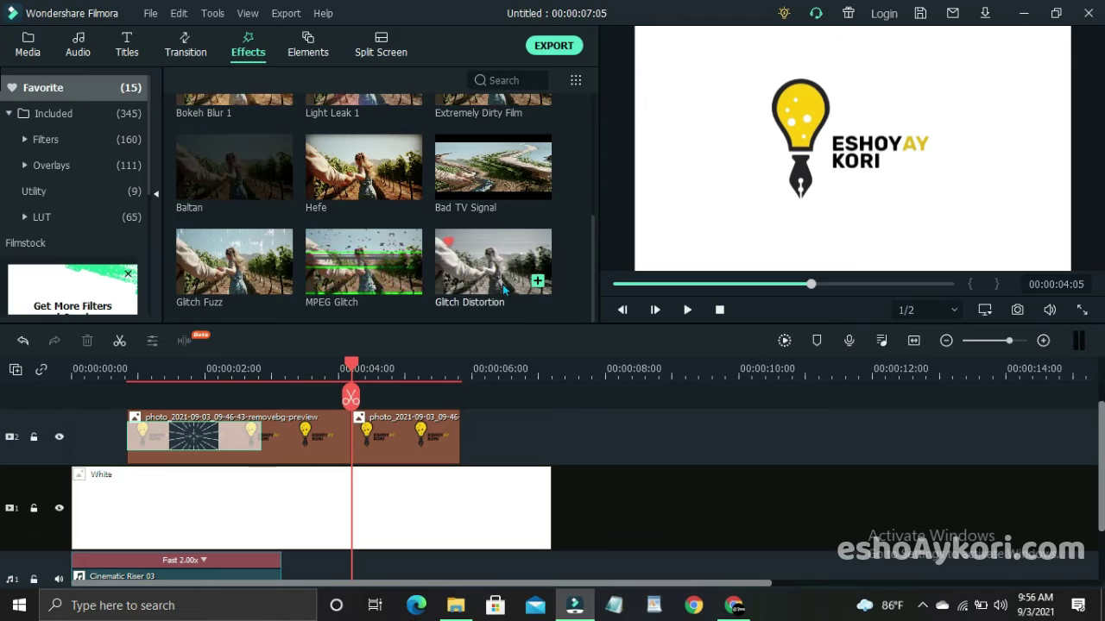
left_click_drag(505, 290, 332, 393)
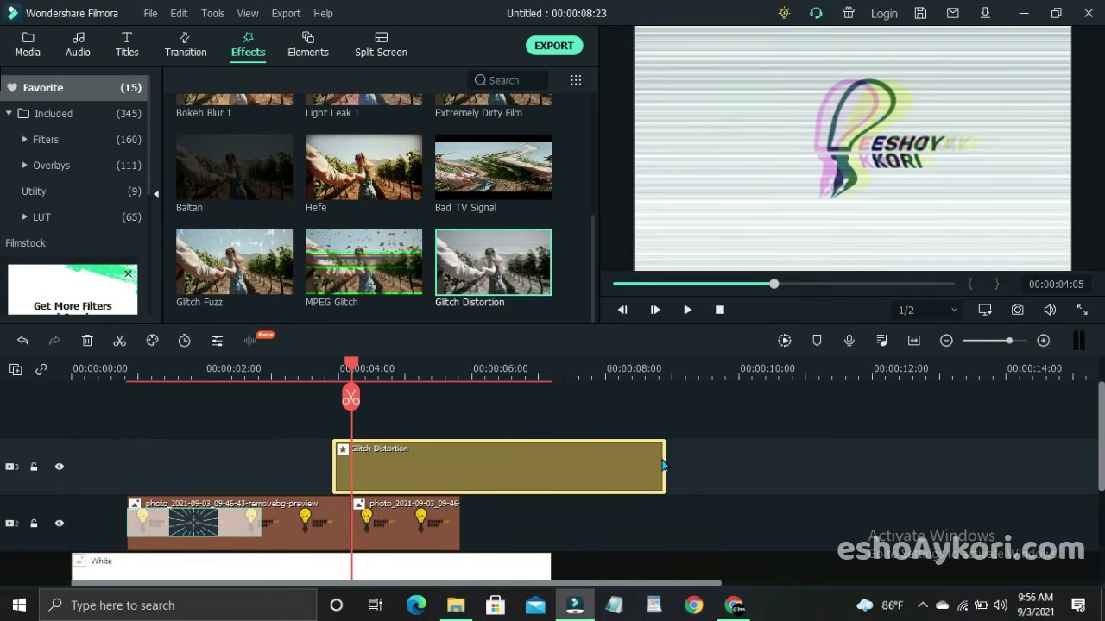
left_click_drag(664, 464, 354, 458)
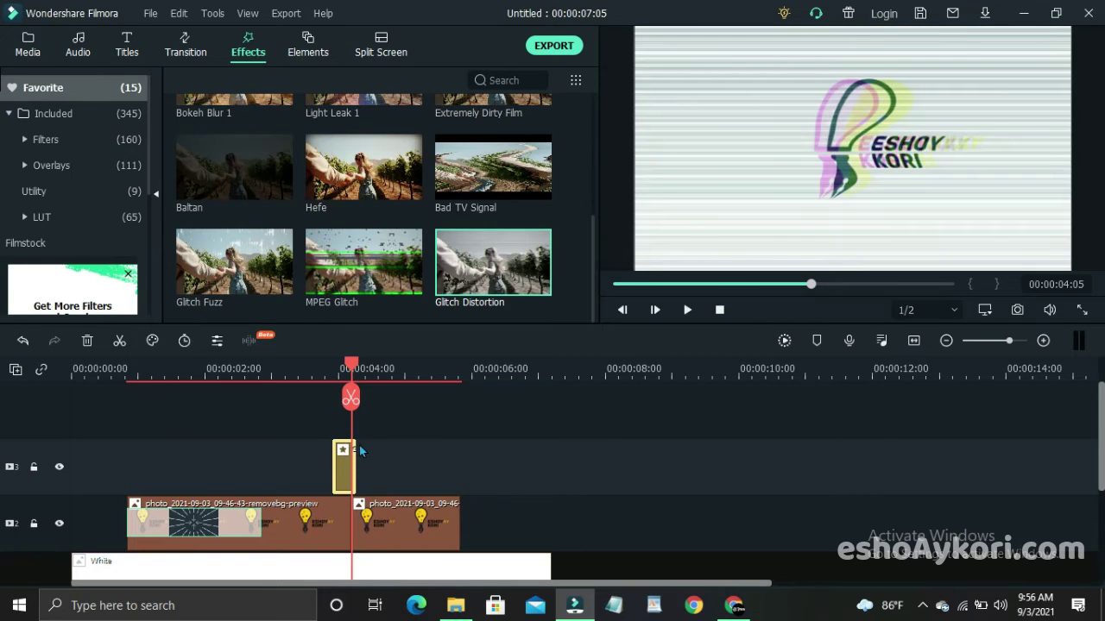
- Play the section around the Glitch Distortion effect to check how the logo glitches
left_click(317, 369)
key("space")
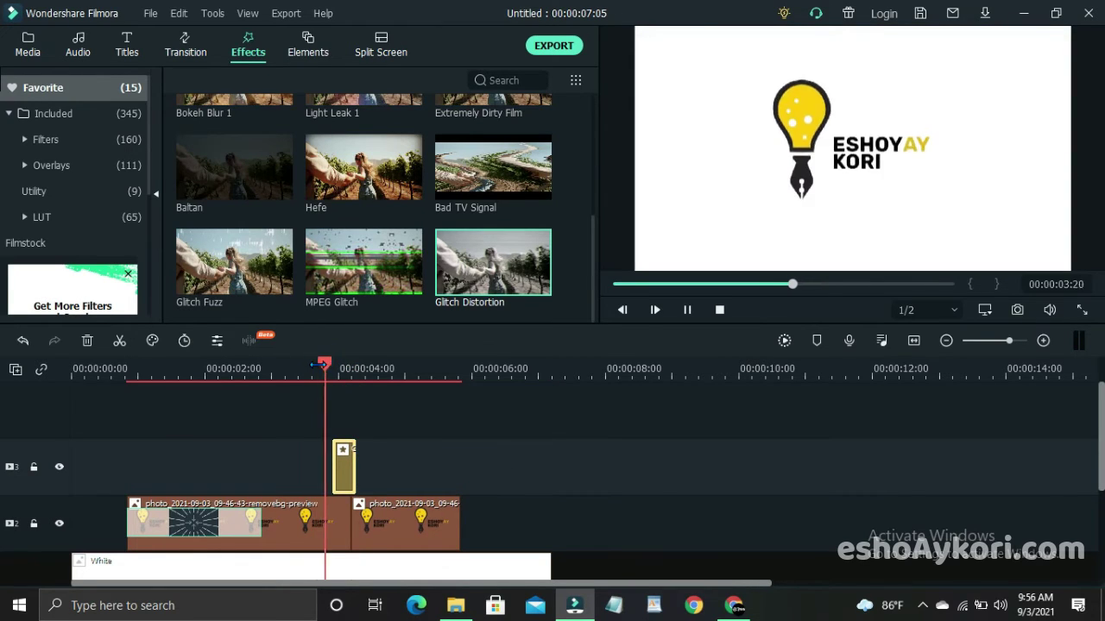
key("space")
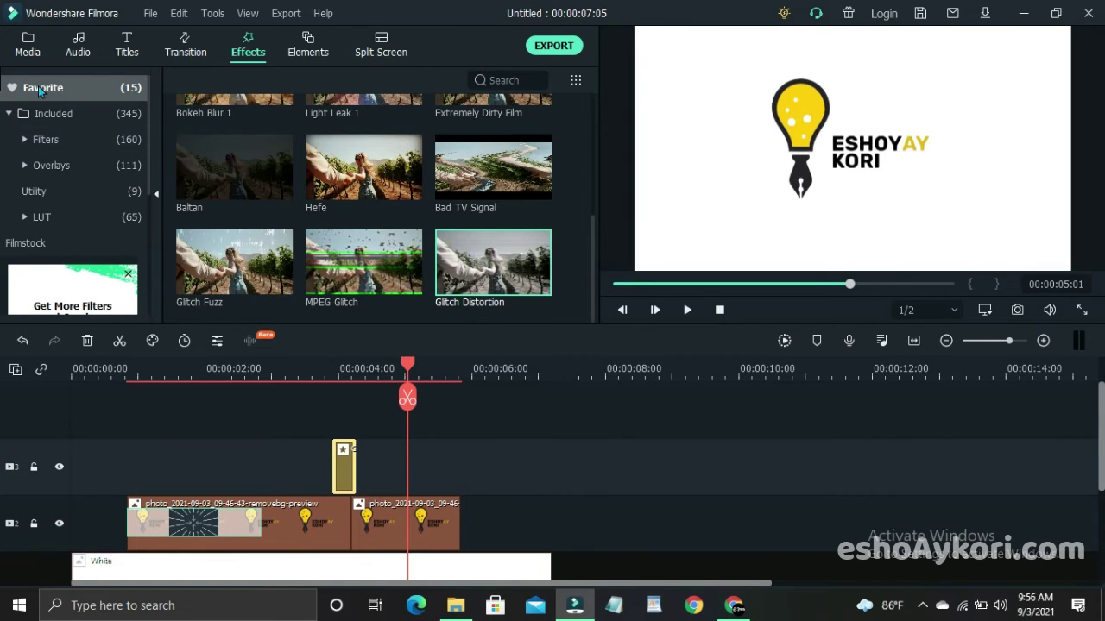
- Search the sound effects for "gl" and preview Digital Glitch 01 and Digital Glitch 02
left_click(78, 42)
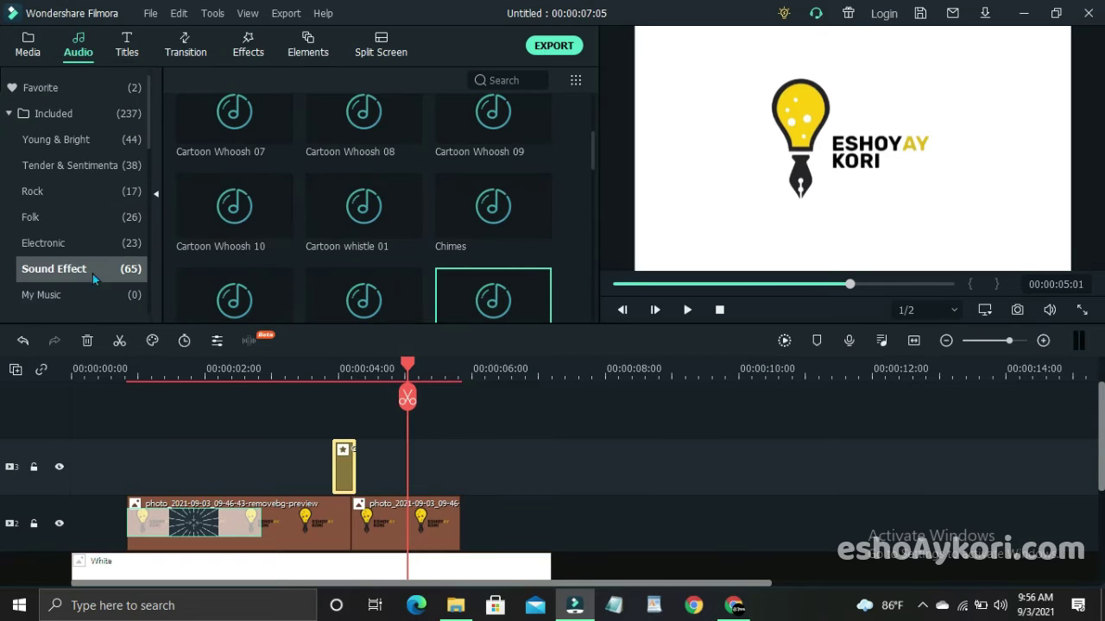
left_click(521, 81)
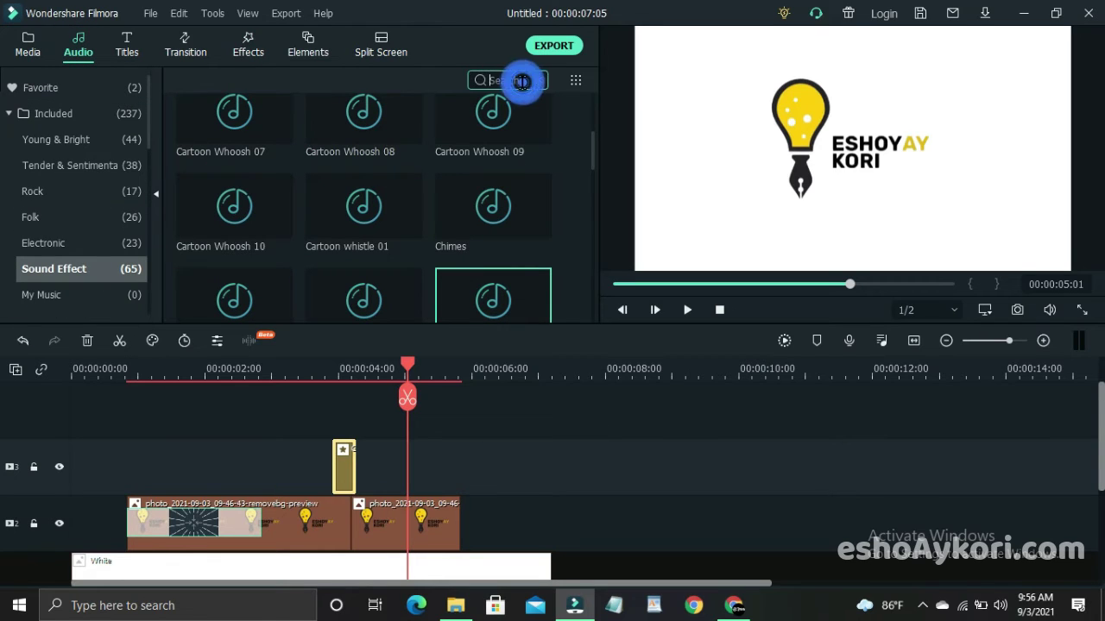
type("gl")
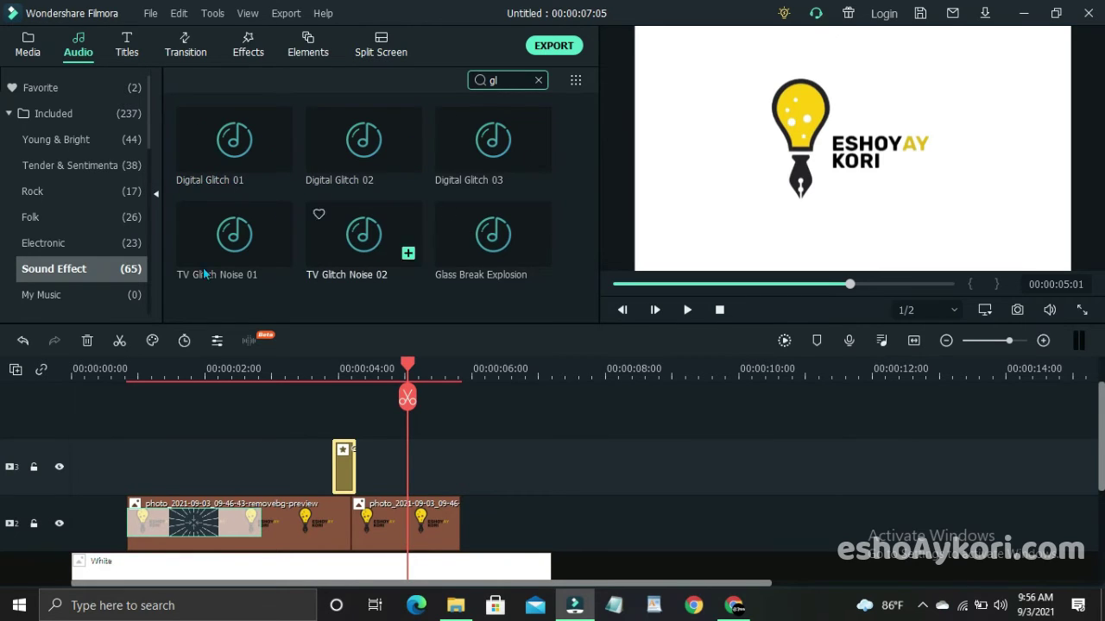
double_click(250, 157)
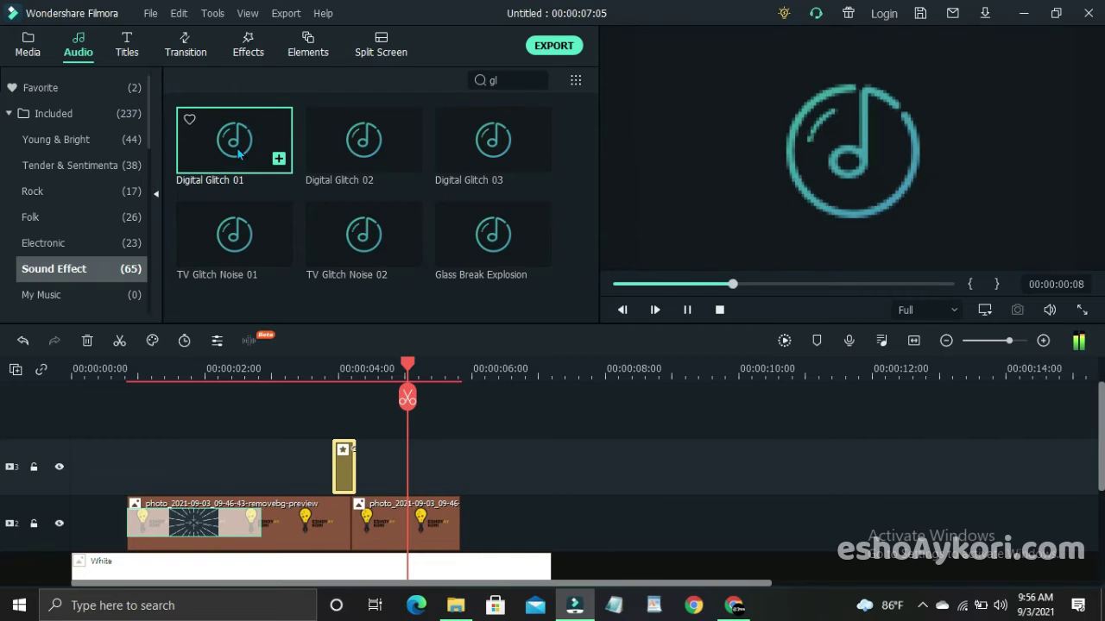
double_click(331, 154)
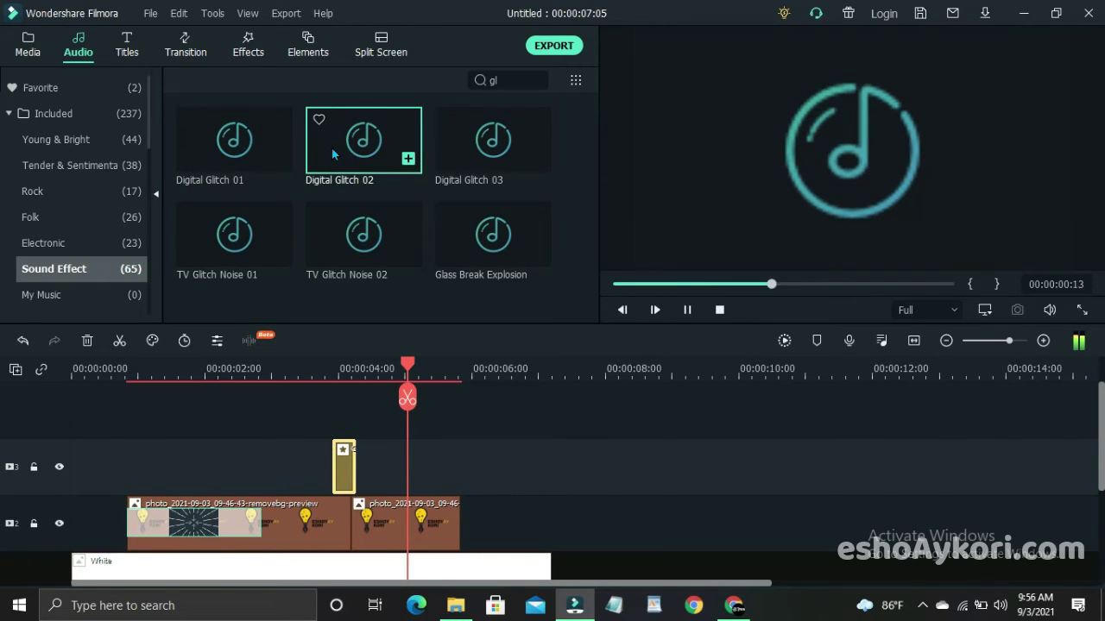
- Place Digital Glitch 02 on the audio track at the glitch effect's start and trim its end to 00:00:04:05
left_click_drag(334, 153, 333, 493)
scroll(340, 418, "up", 4)
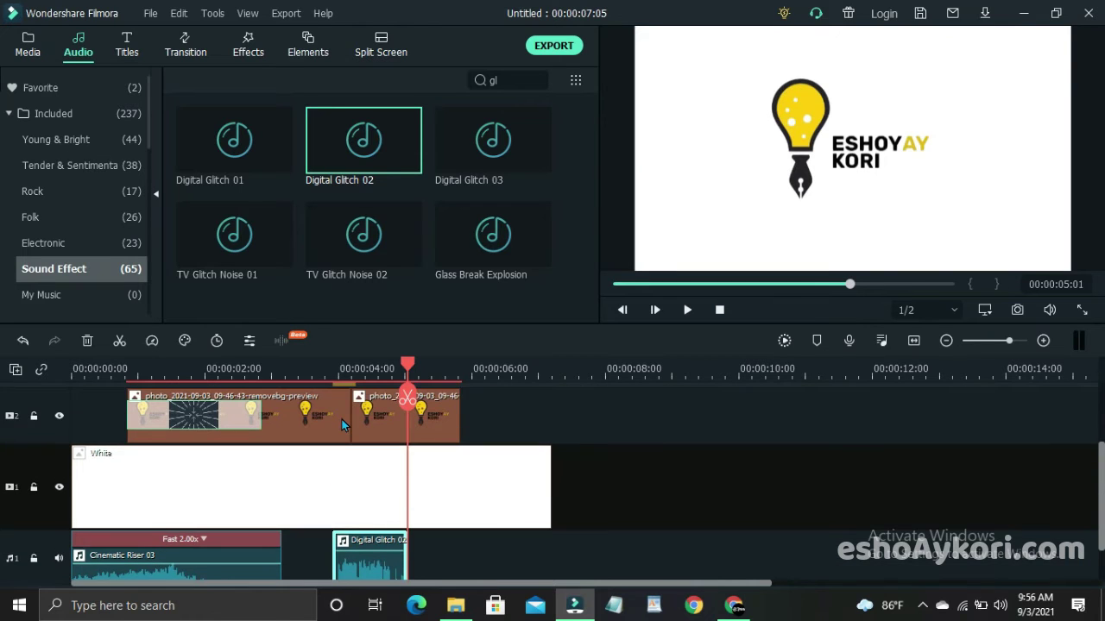
scroll(341, 420, "down", 4)
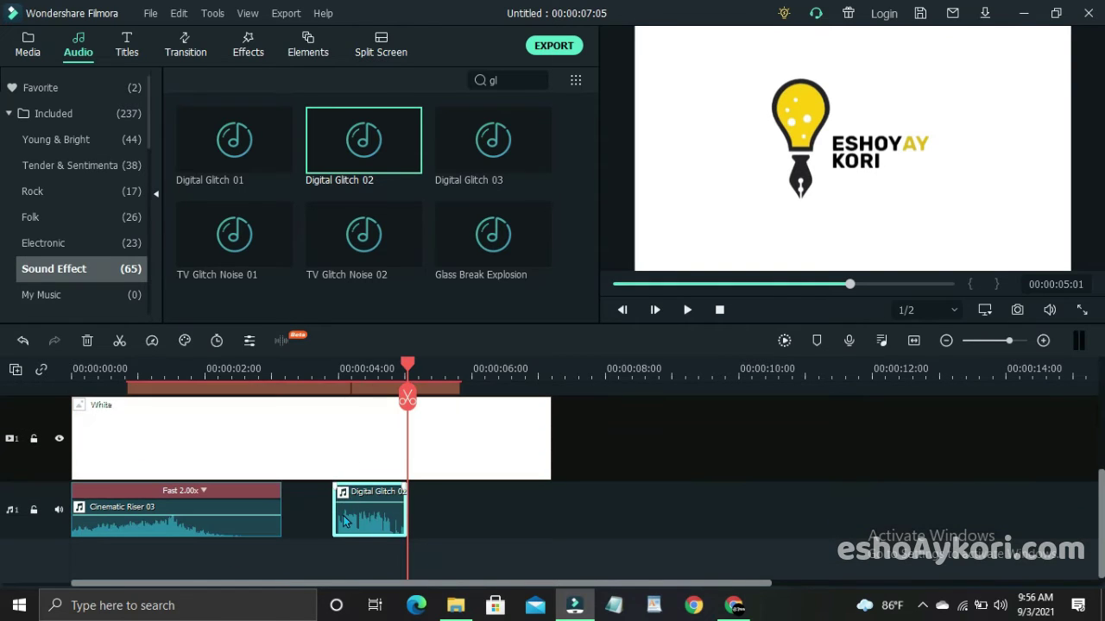
left_click_drag(336, 515, 337, 516)
scroll(343, 447, "up", 3)
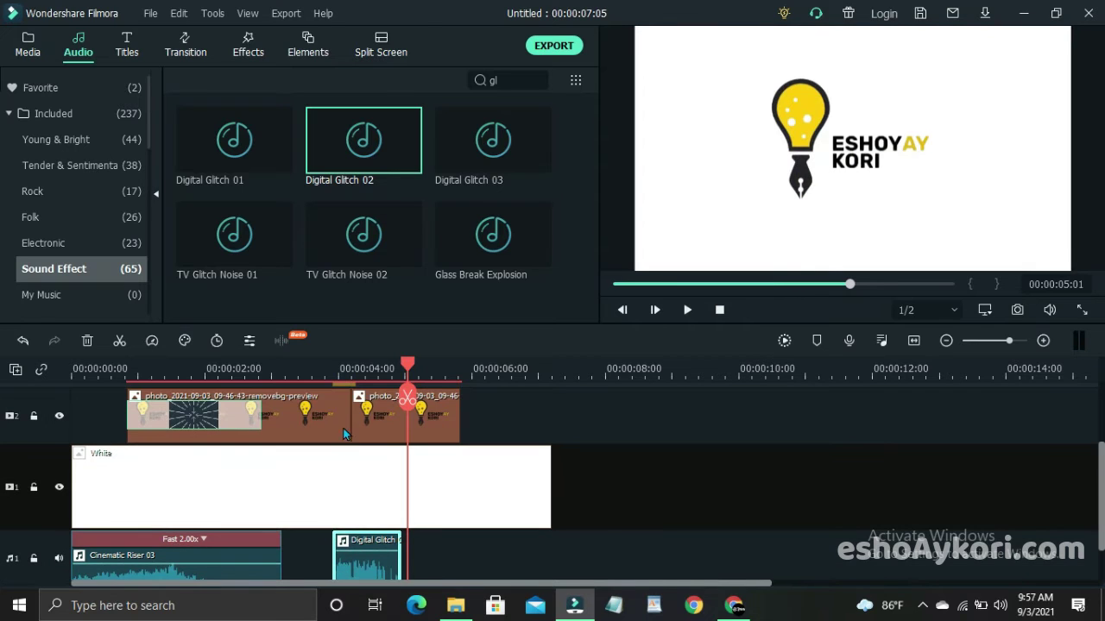
scroll(344, 434, "down", 2)
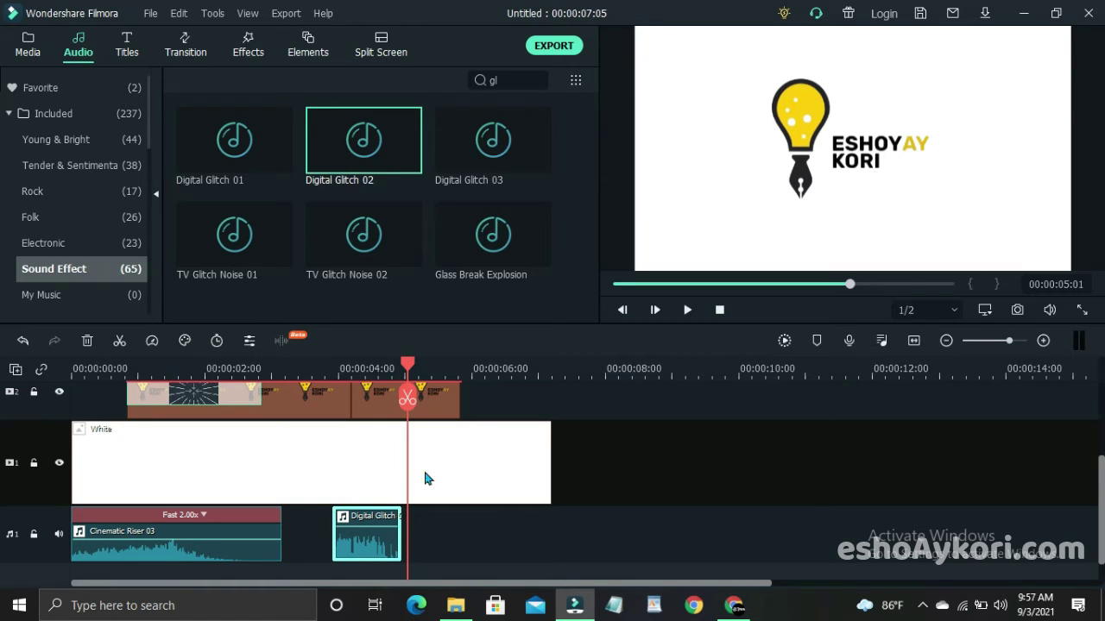
left_click_drag(401, 542, 347, 542)
- Delete the second logo segment after the cut and extend the first logo clip to about 6.2 seconds
scroll(345, 540, "up", 3)
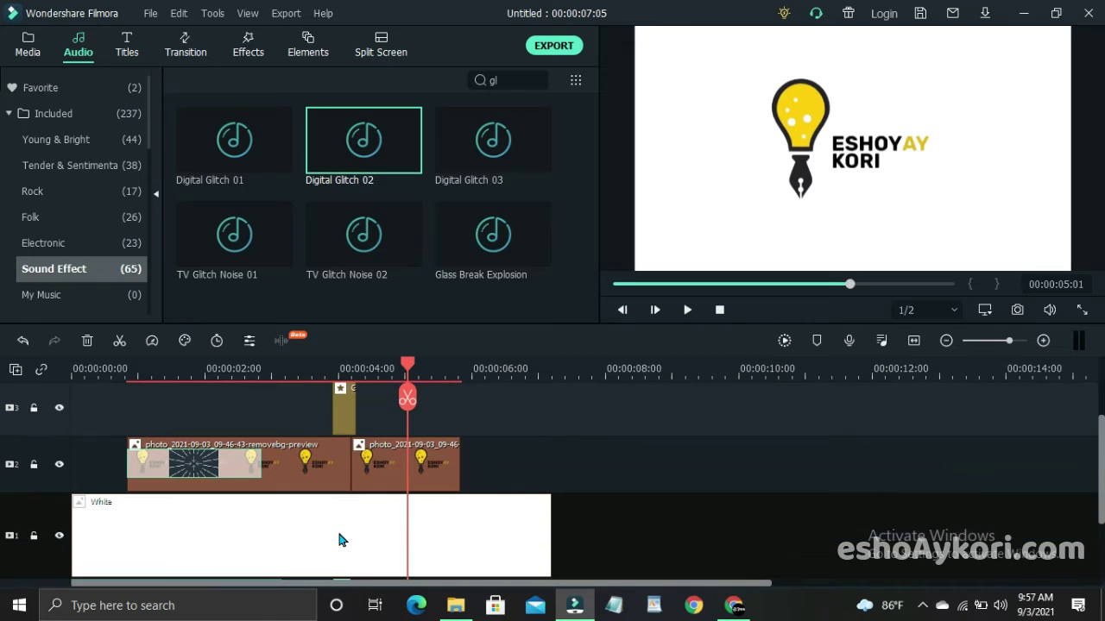
scroll(360, 484, "down", 2)
left_click(387, 421)
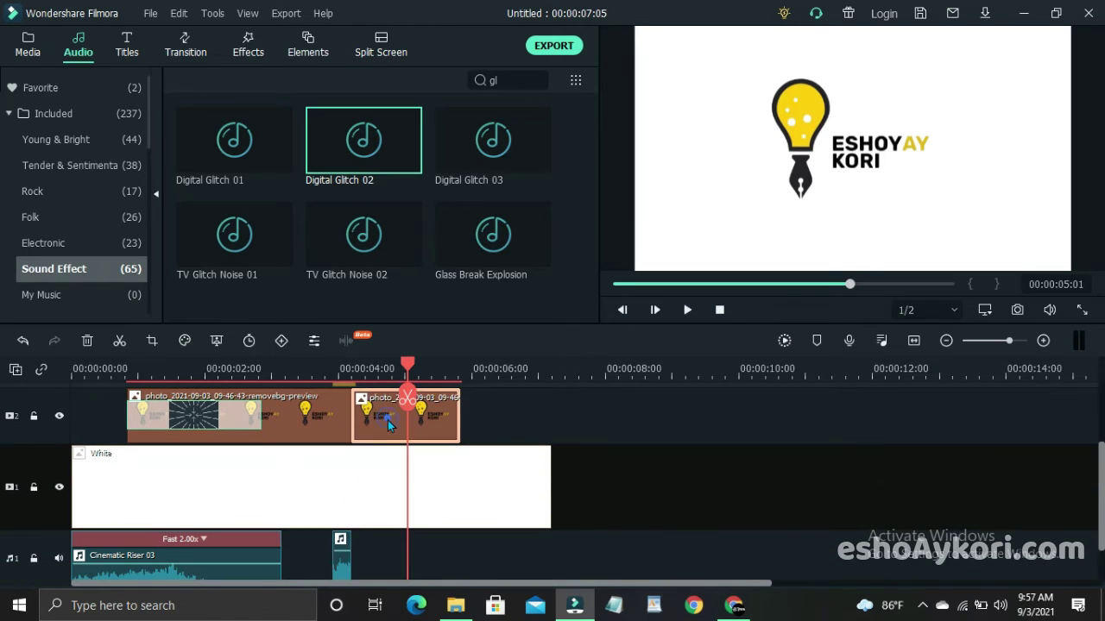
scroll(347, 509, "up", 3)
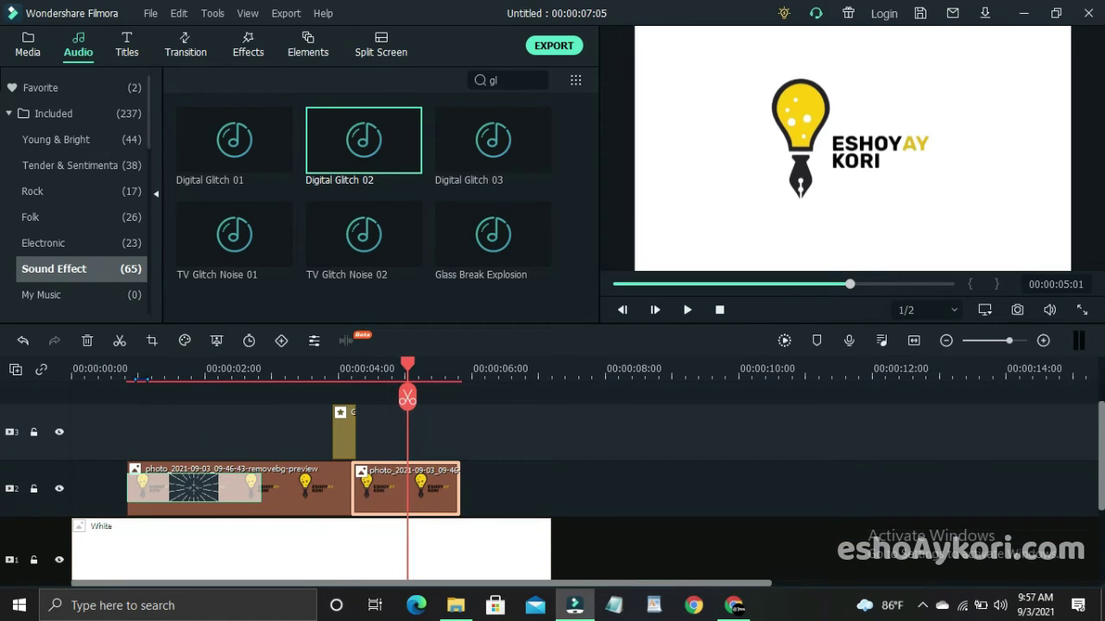
left_click(86, 340)
left_click(331, 483)
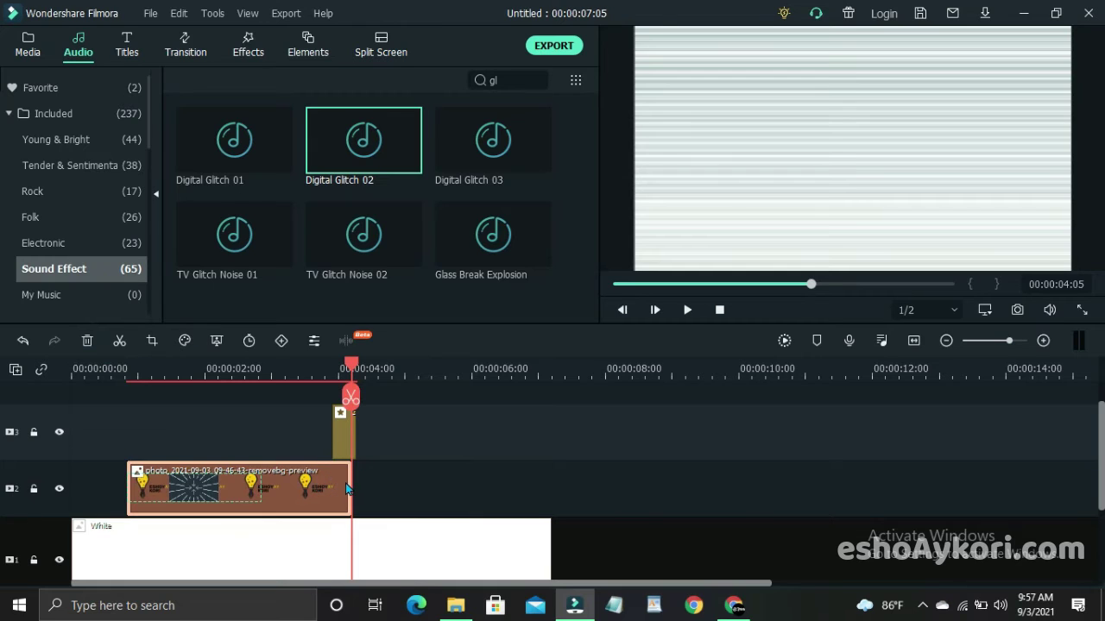
left_click_drag(349, 489, 486, 476)
- Adjust the Digital Glitch 02 clip's end to match the Glitch Distortion effect and position the playhead at 00:00:03:19
scroll(387, 470, "down", 3)
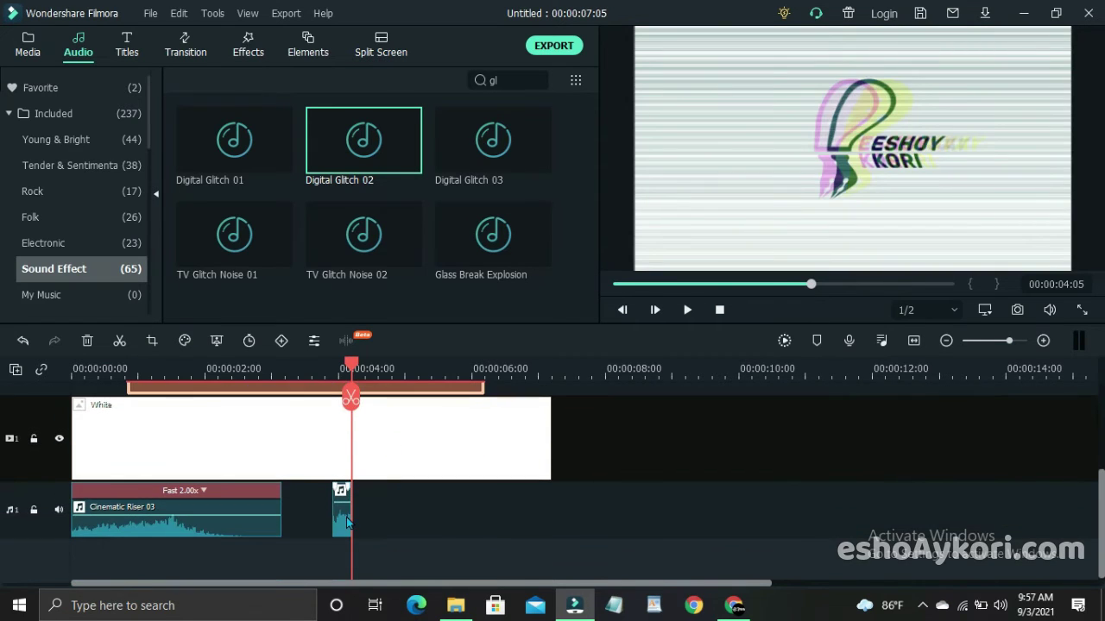
left_click(346, 516)
mouse_move(352, 513)
left_mouse_down()
mouse_move(333, 512)
mouse_move(335, 487)
mouse_move(336, 513)
left_mouse_up()
scroll(336, 513, "up", 3)
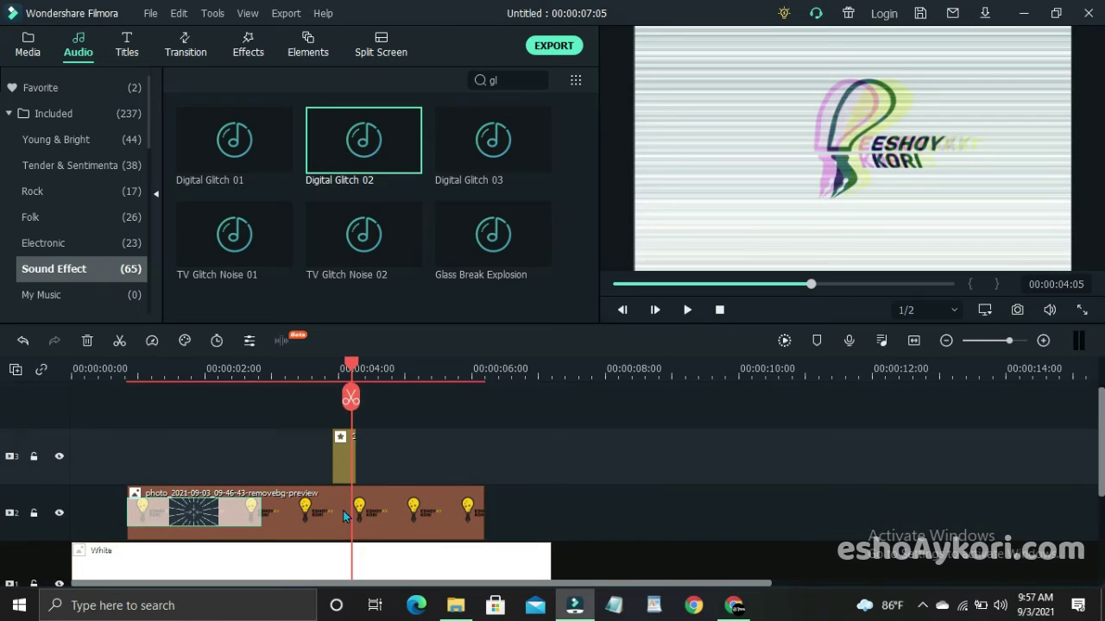
scroll(343, 516, "down", 2)
left_click(394, 371)
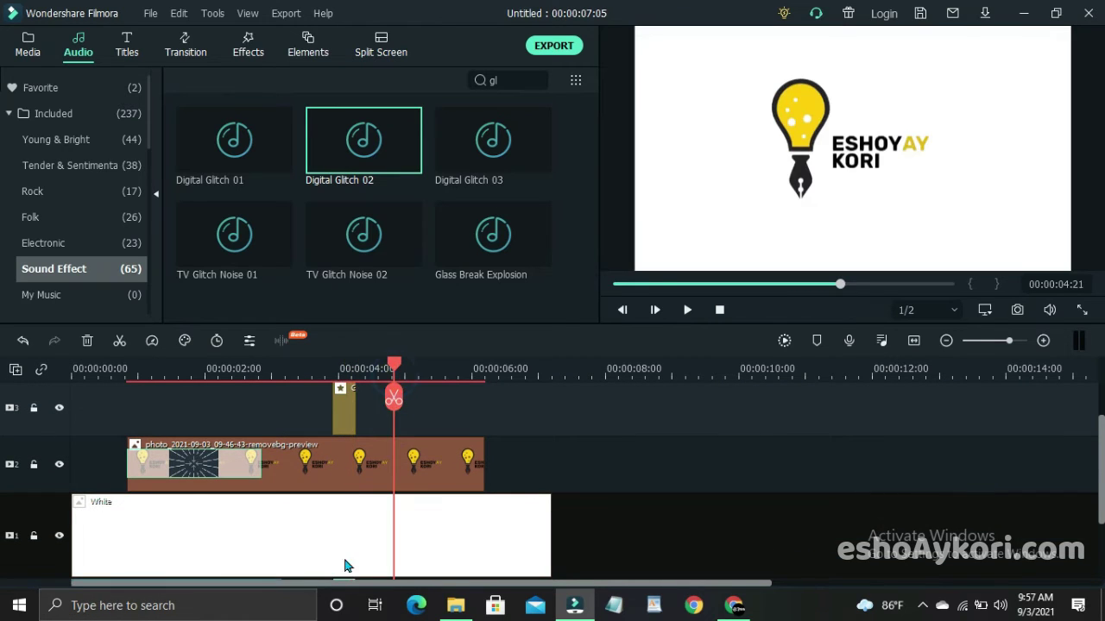
scroll(344, 560, "down", 3)
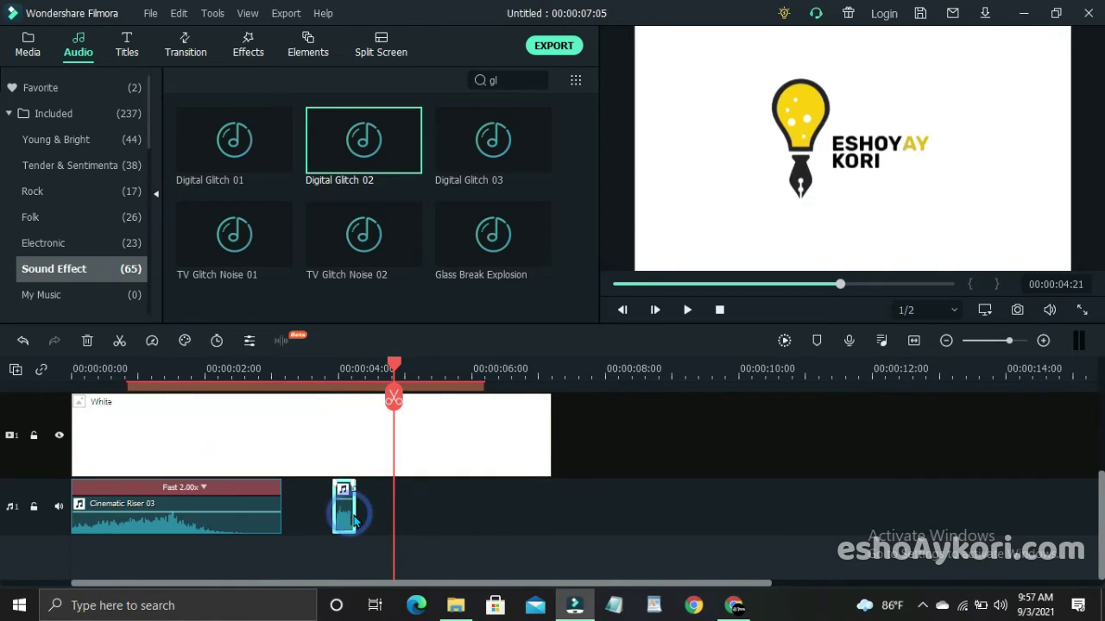
left_click_drag(355, 514, 355, 513)
scroll(356, 514, "up", 4)
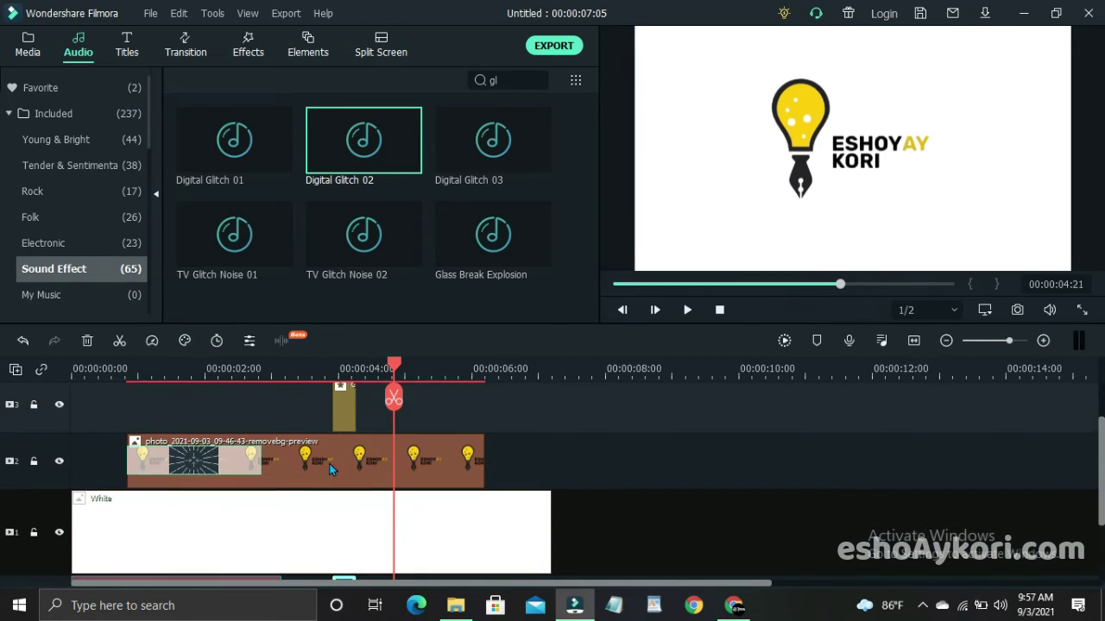
left_click(323, 367)
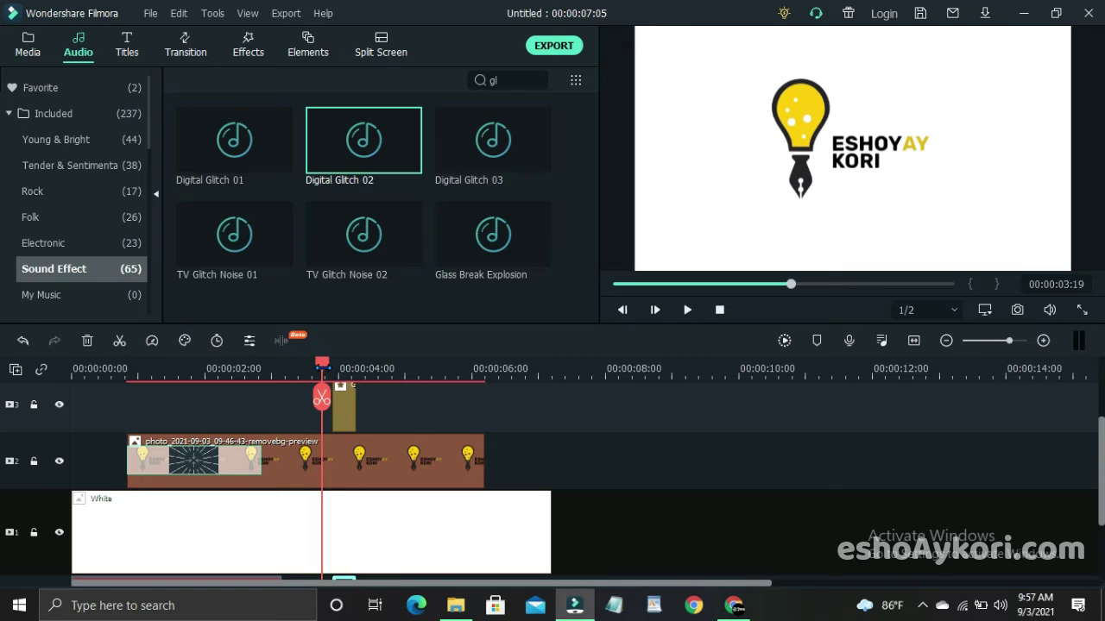
- Play back the glitch section from the playhead, and play the intro again from its beginning
key("space")
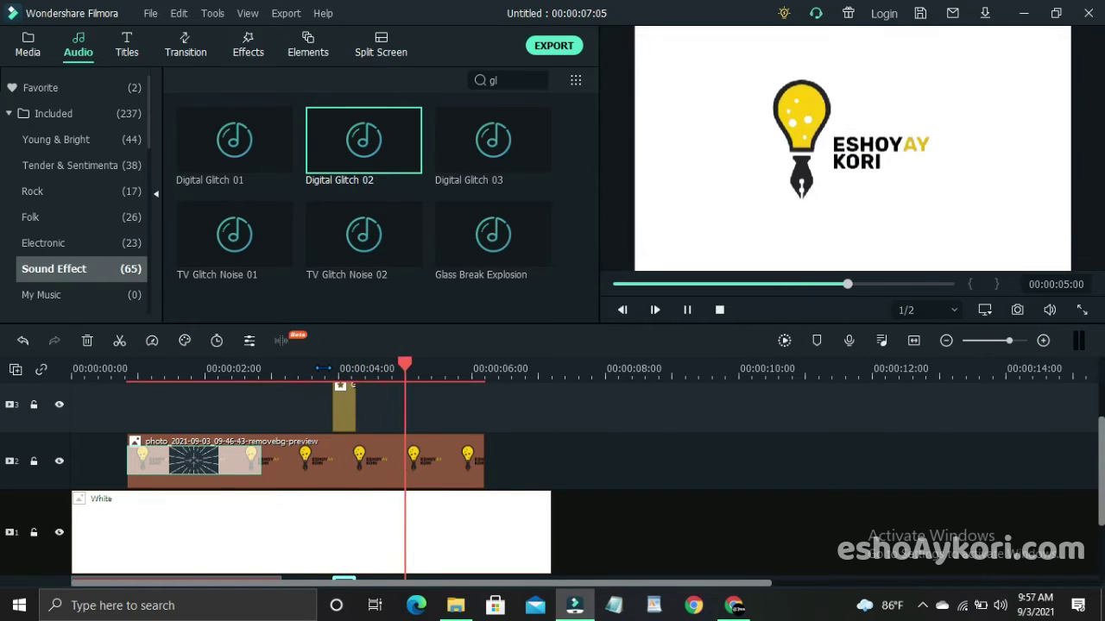
key("space")
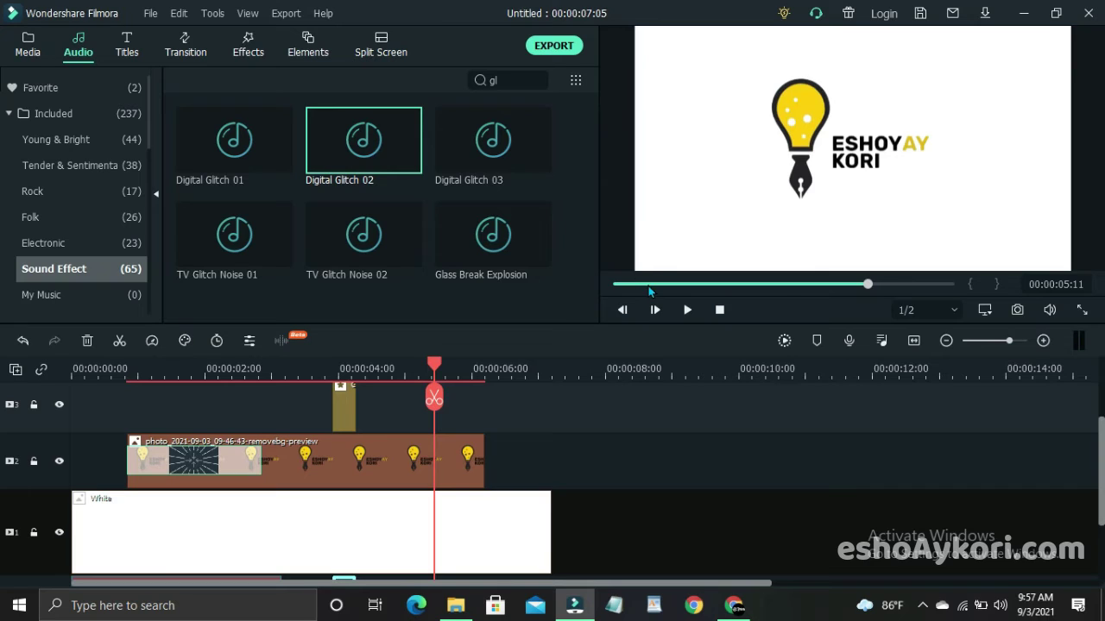
left_click(618, 284)
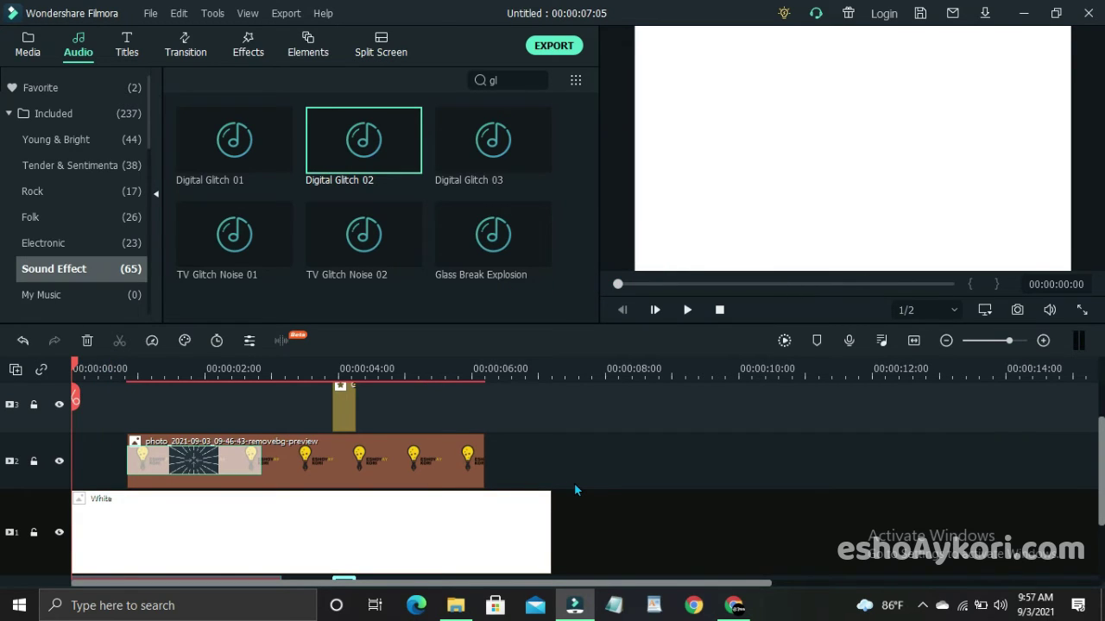
key("space")
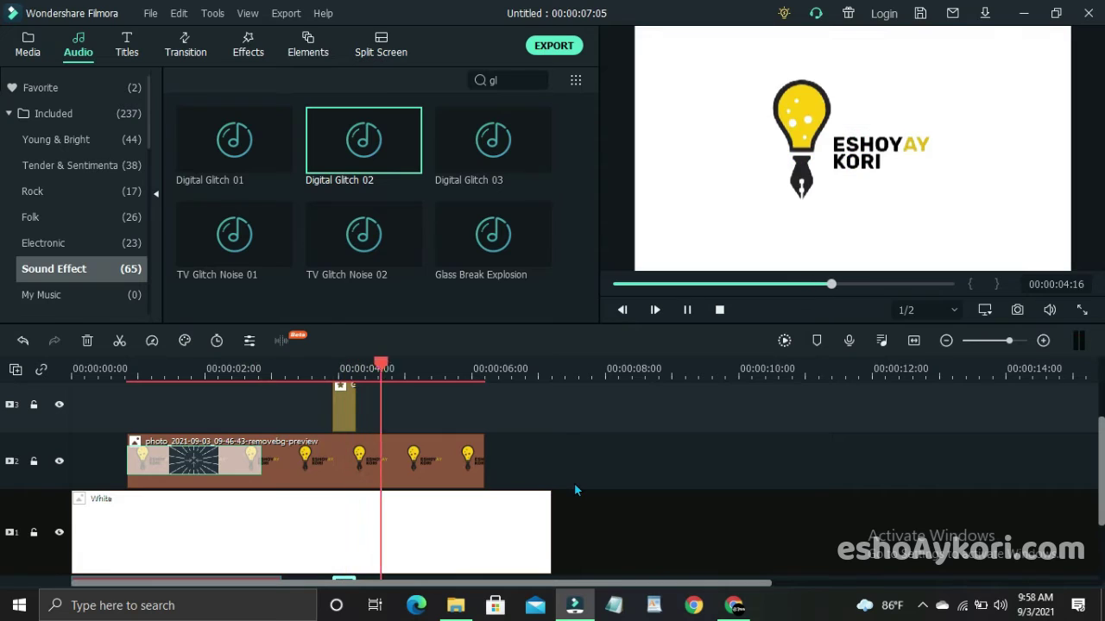
key("space")
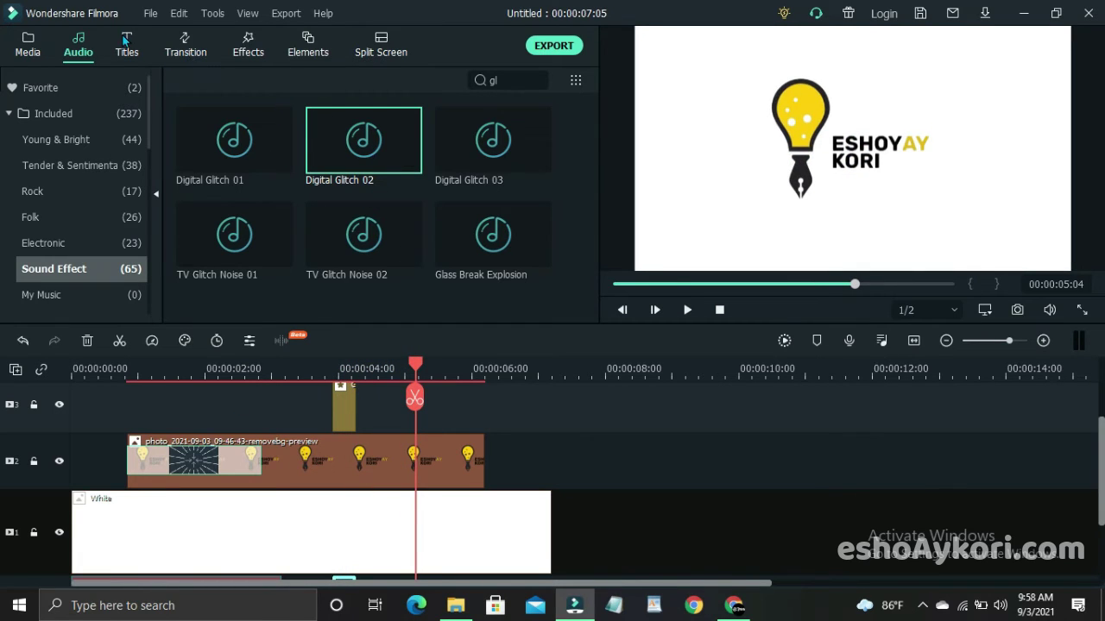
- Add the Basic 6 title on the track beneath the glitch effect and match its start and end to the effect
left_click(126, 42)
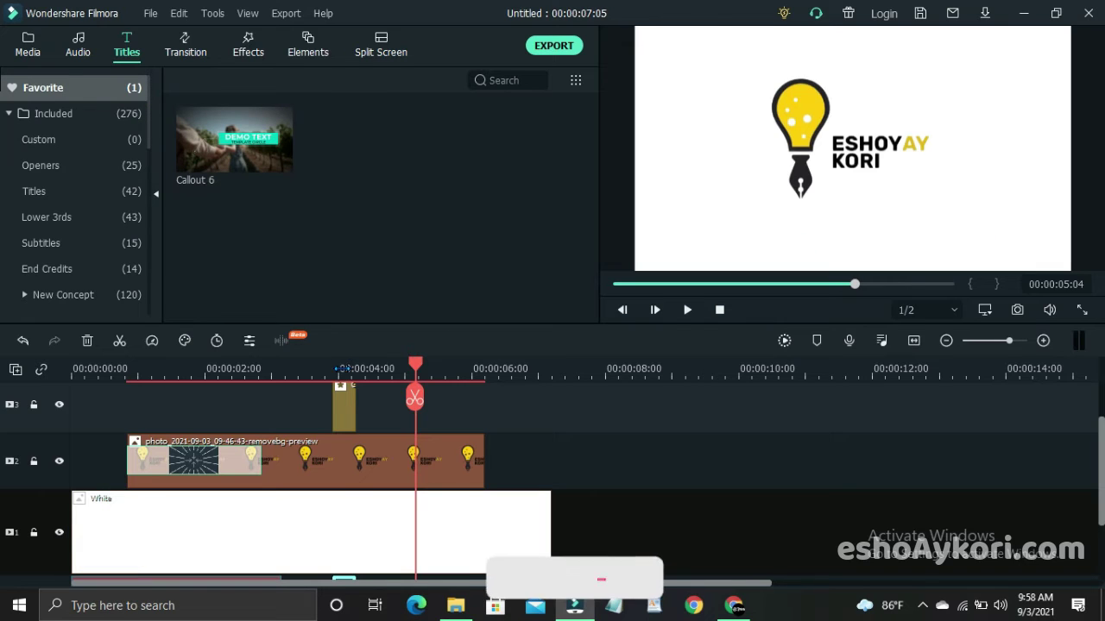
left_click(339, 370)
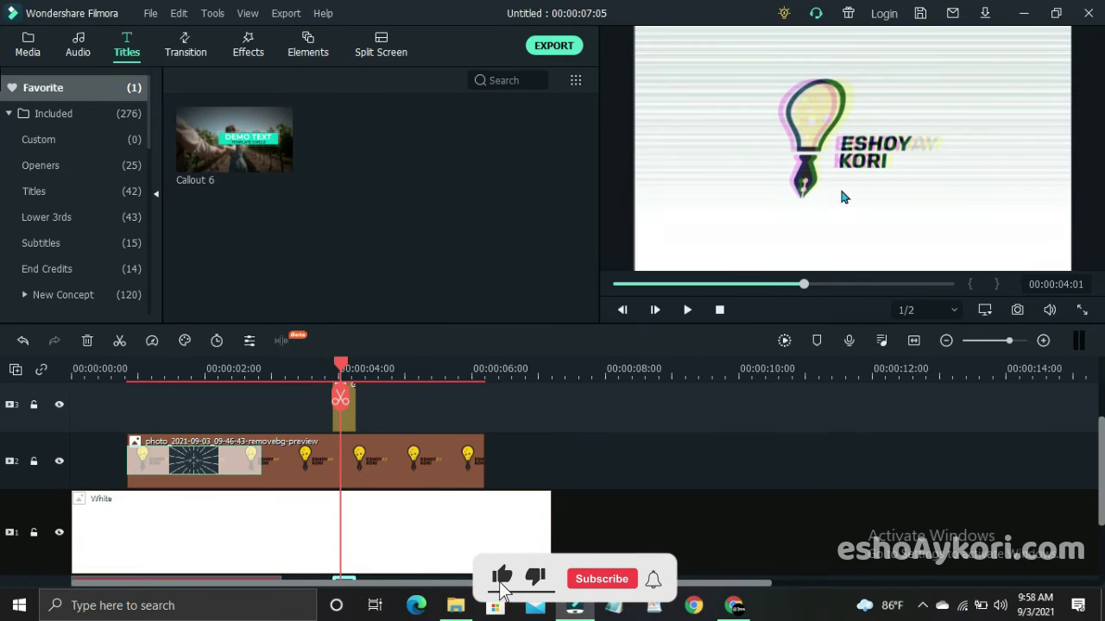
mouse_move(271, 141)
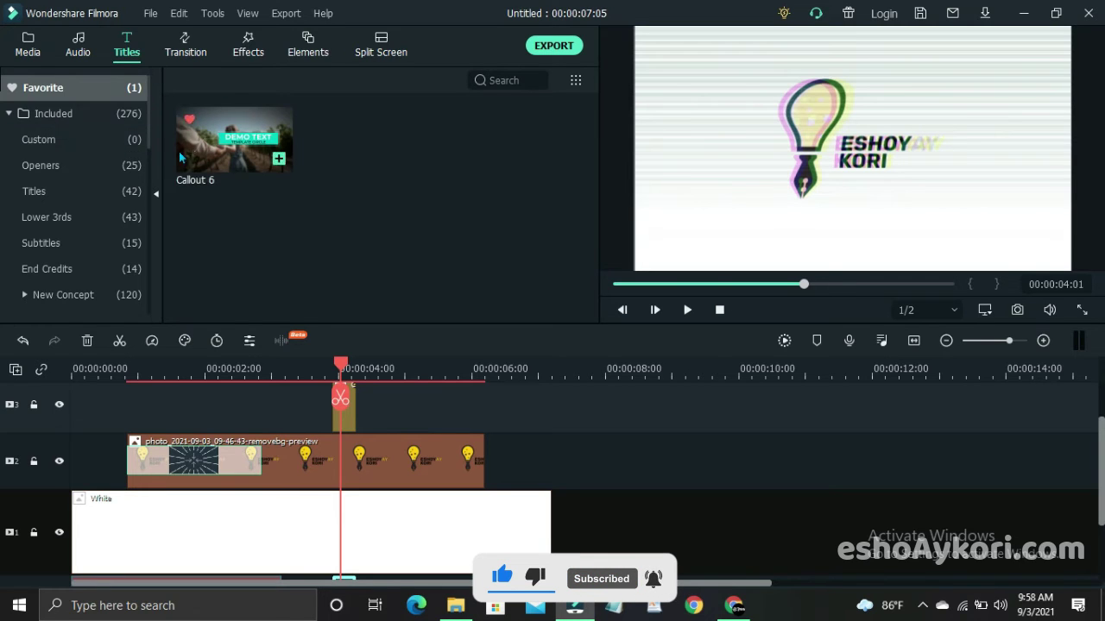
left_click(49, 117)
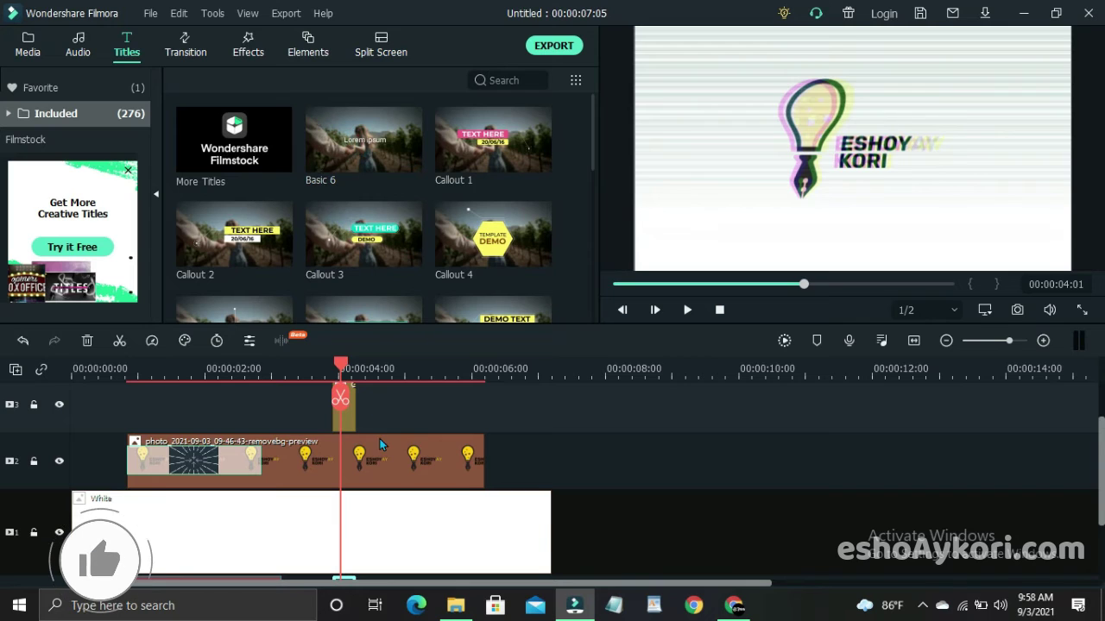
scroll(380, 444, "up", 2)
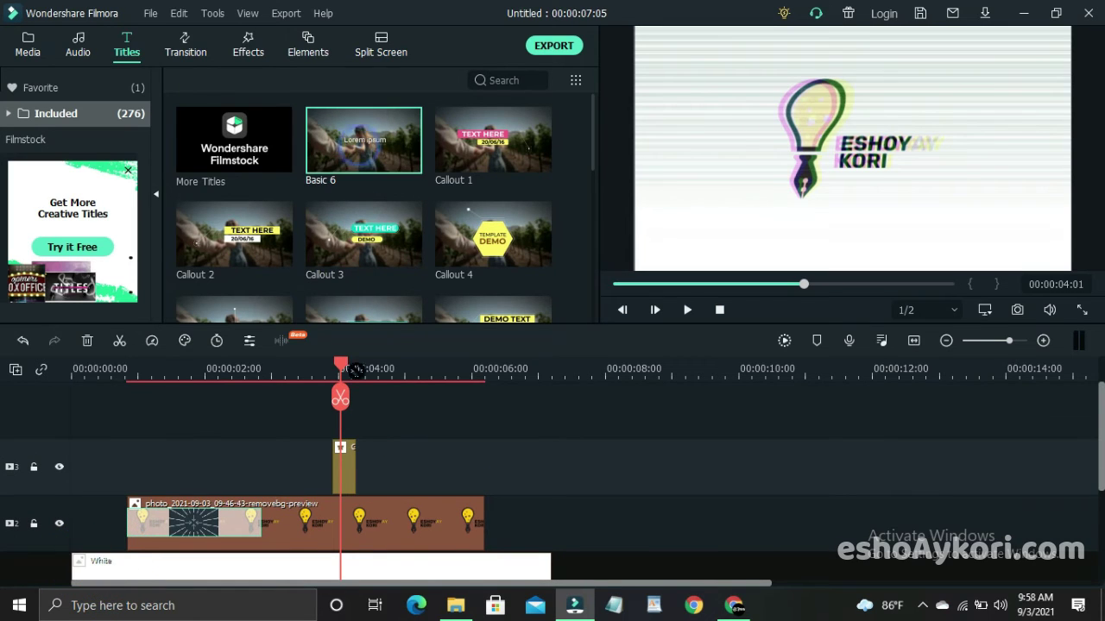
left_click_drag(356, 371, 346, 425)
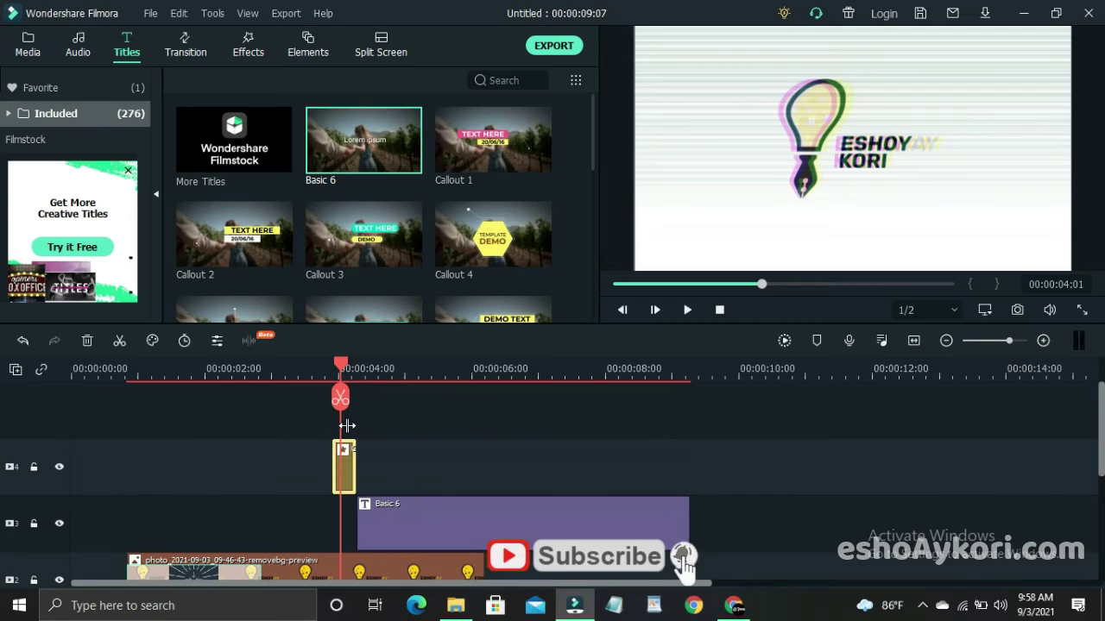
left_click_drag(402, 513, 371, 523)
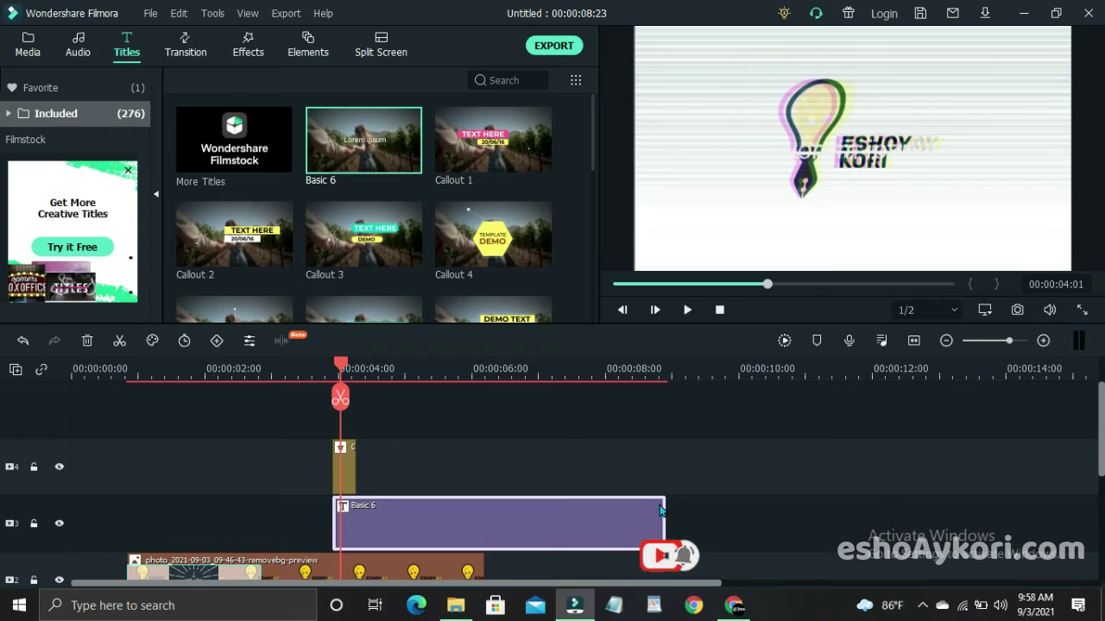
left_click_drag(660, 511, 357, 508)
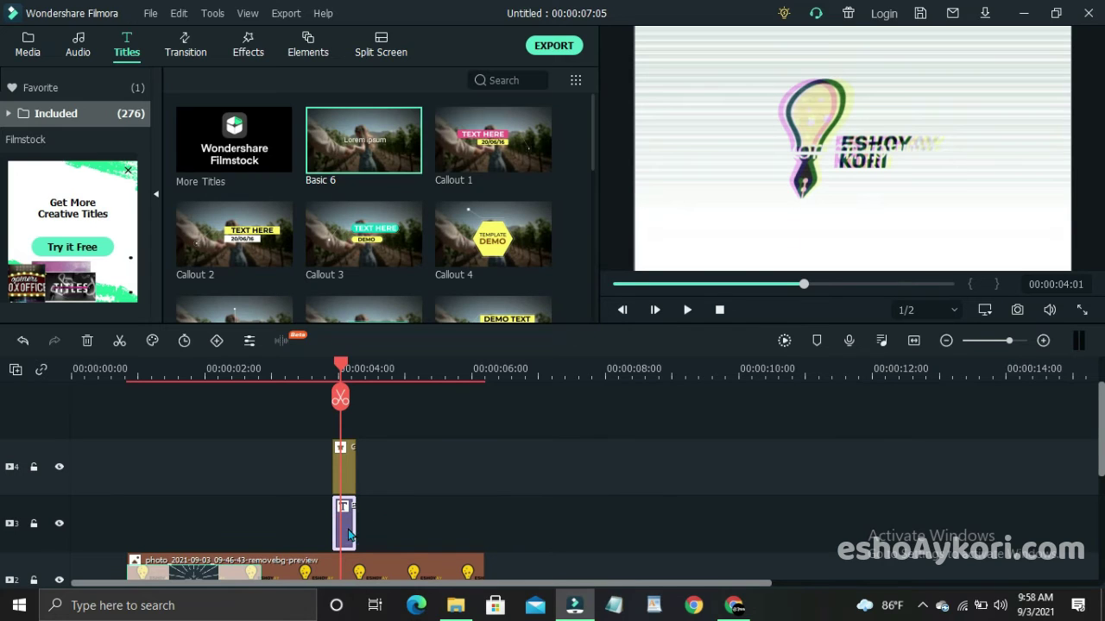
- Replace the Basic 6 title's placeholder text with "Subscribe Now"
double_click(349, 535)
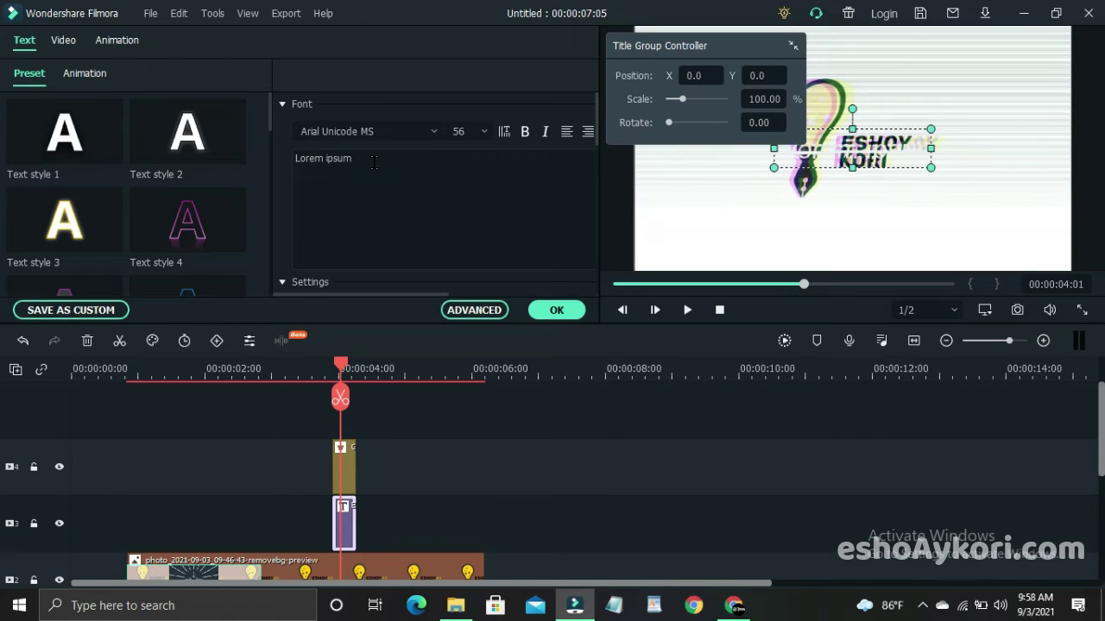
left_click_drag(372, 161, 295, 159)
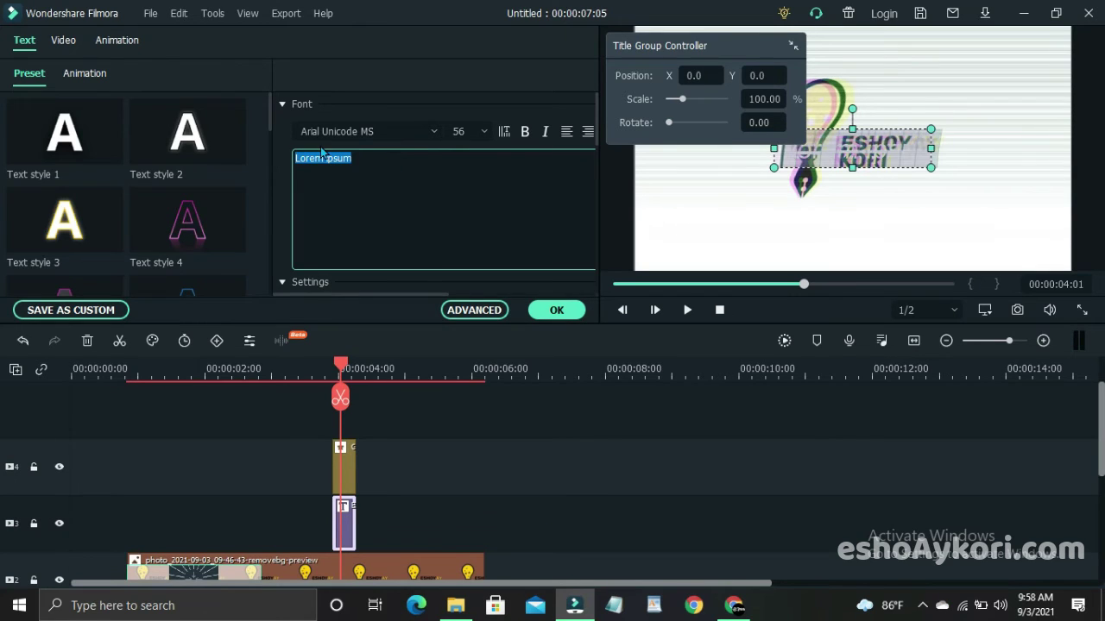
key("BackSpace")
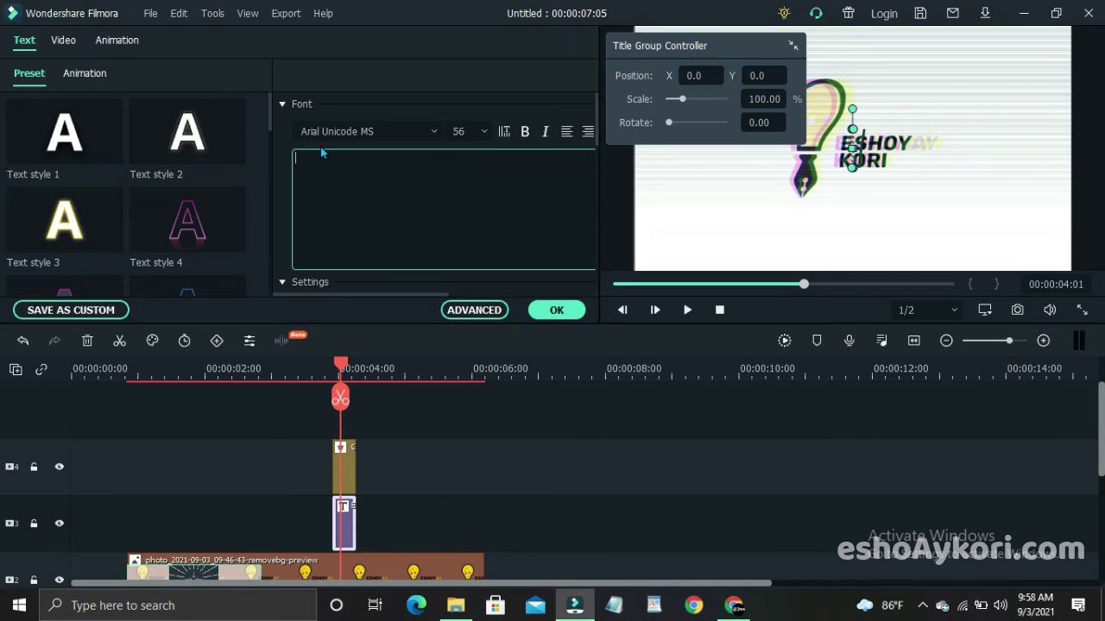
type("Subscribe")
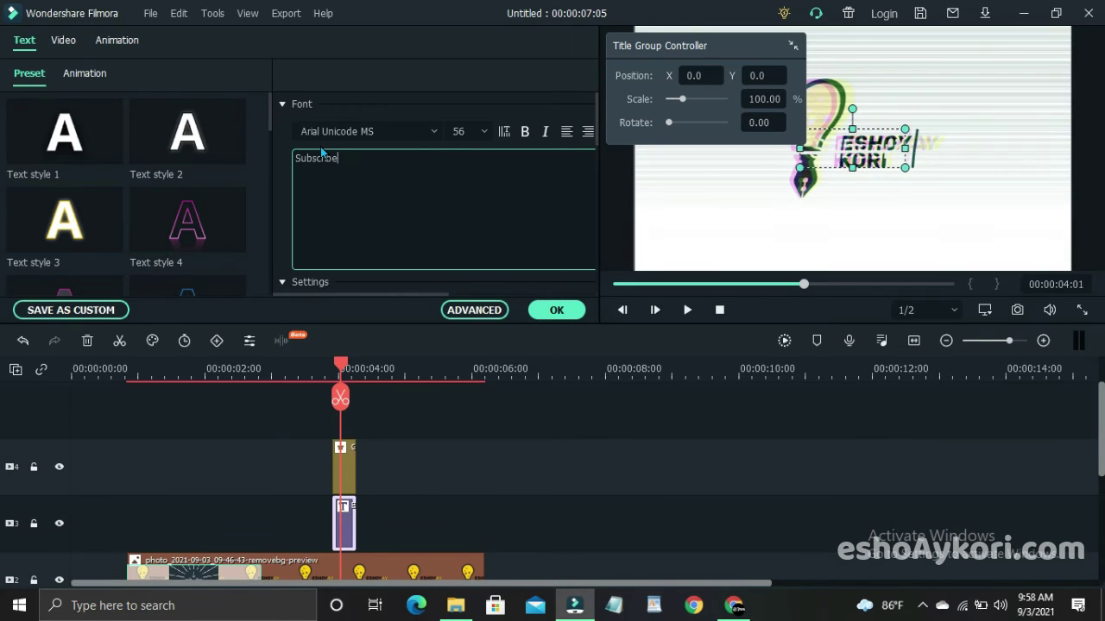
type(" Now")
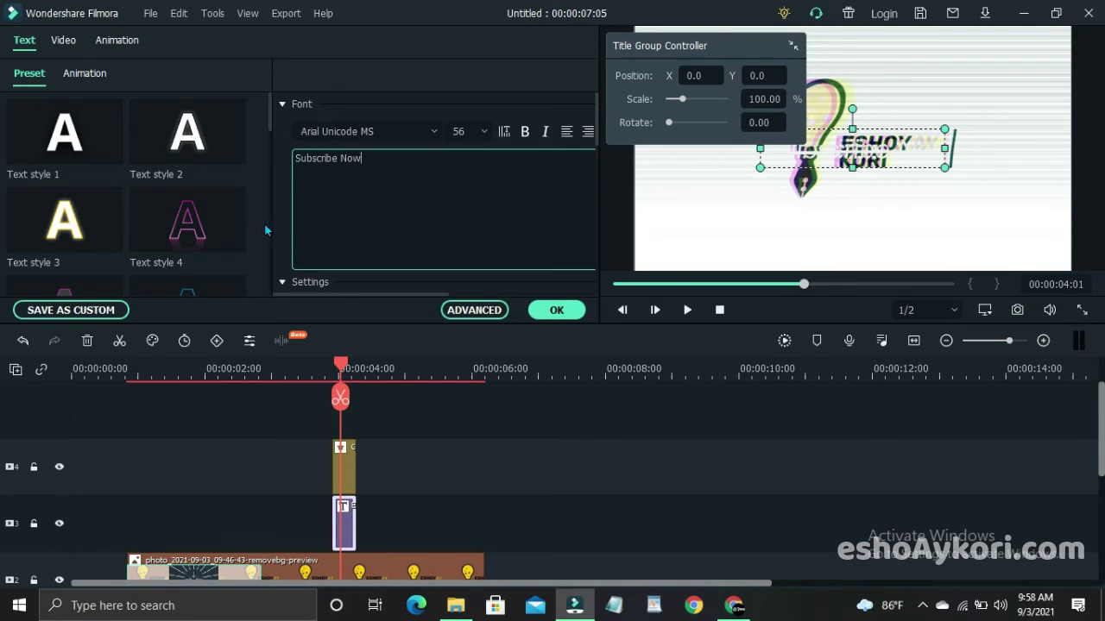
- In the advanced text editor, set the title's fill color to black and move the text down over the logo's lower edge
left_click(458, 316)
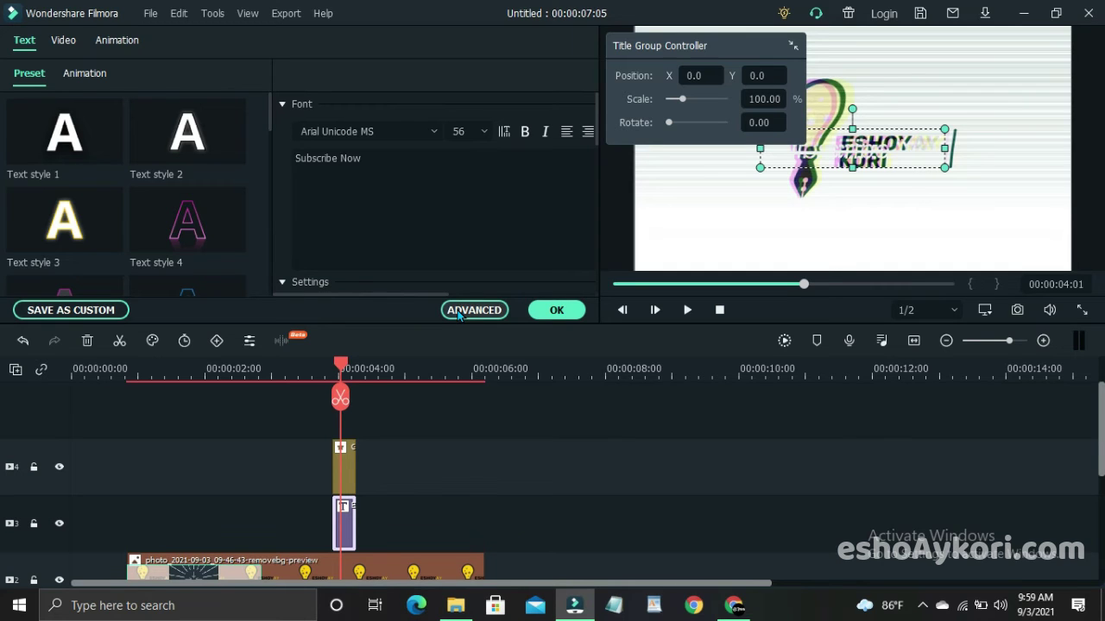
left_click(459, 312)
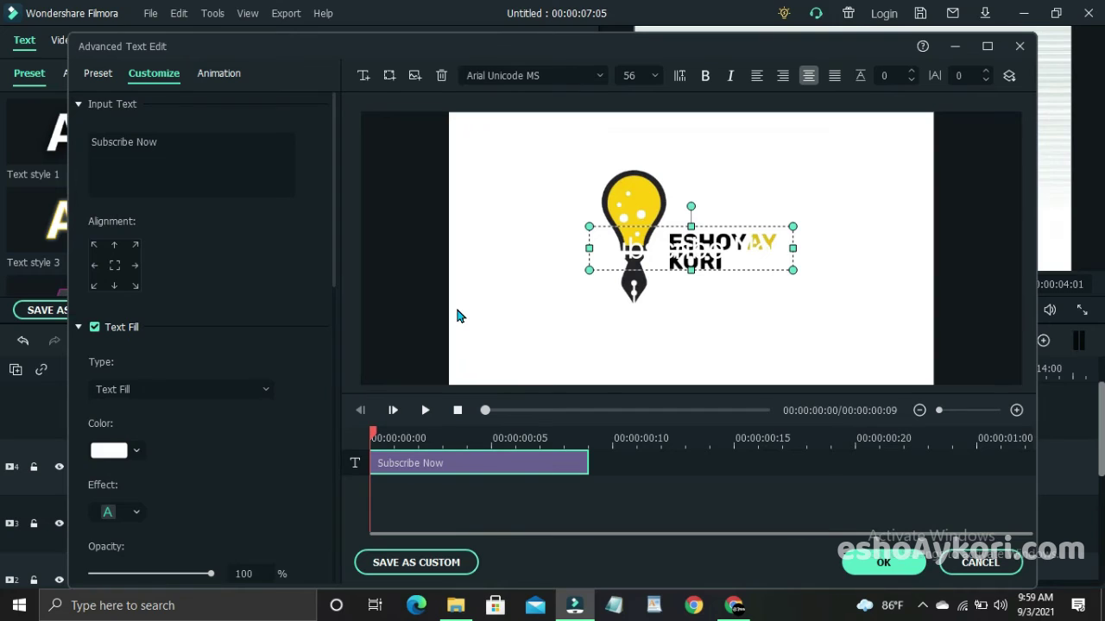
left_click(137, 451)
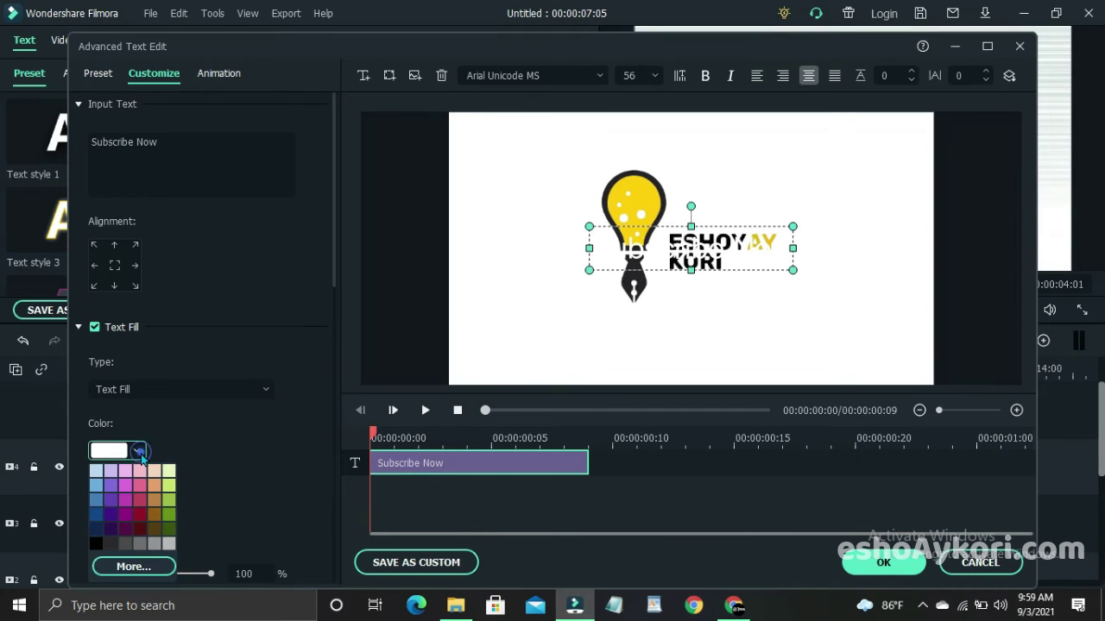
left_click(97, 552)
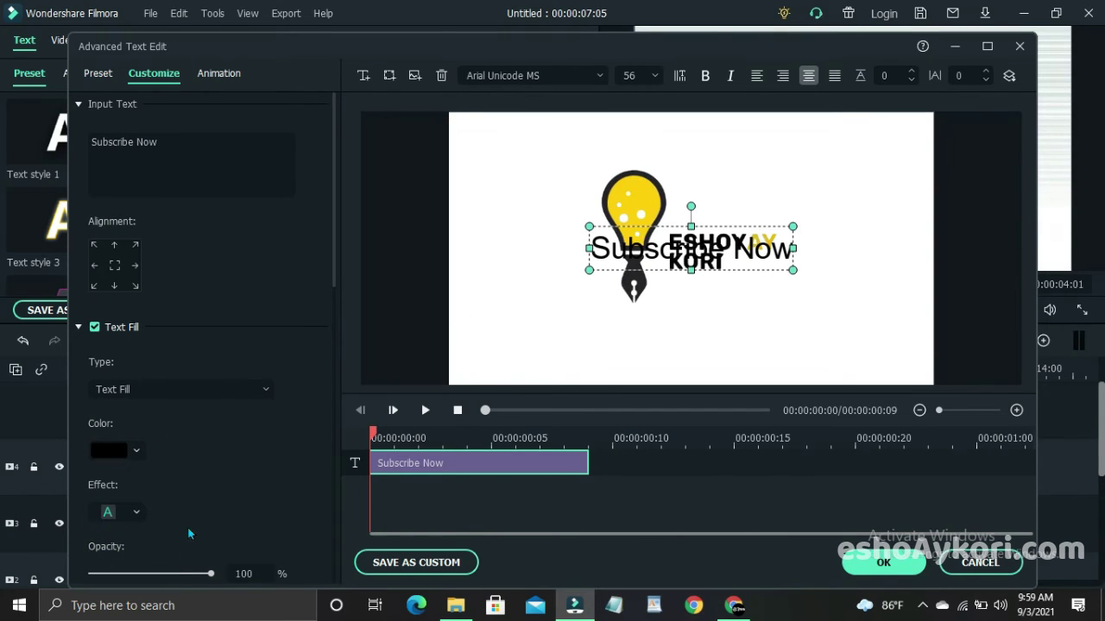
left_click_drag(613, 260, 611, 319)
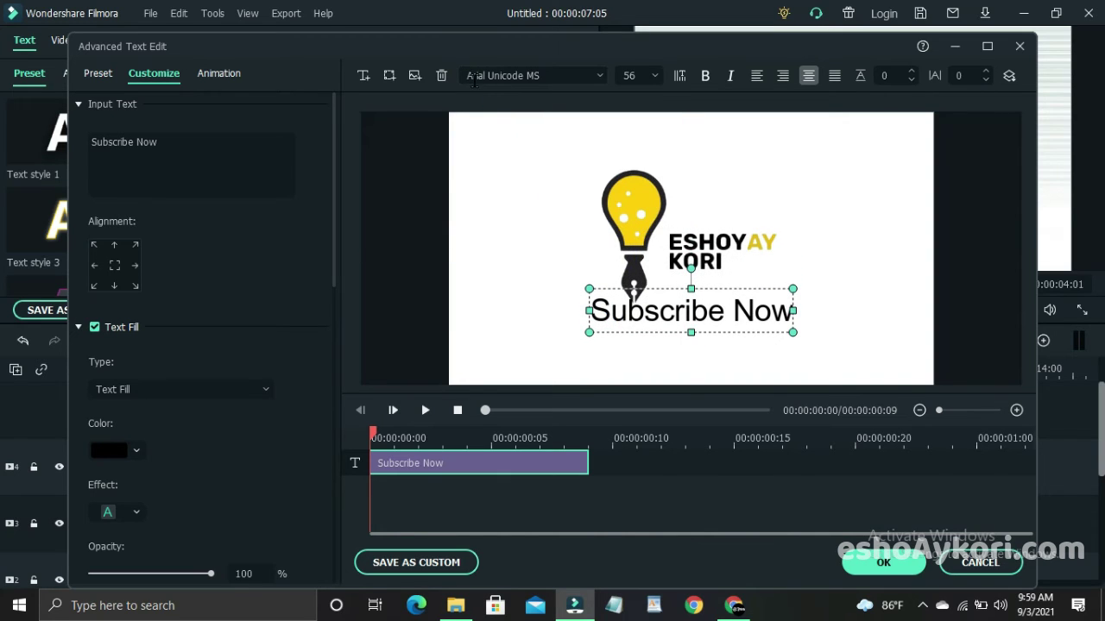
- Set the title font to Baloo, shrink the text to fit directly beneath the logo's "KORI" line, and apply the changes
left_click(600, 77)
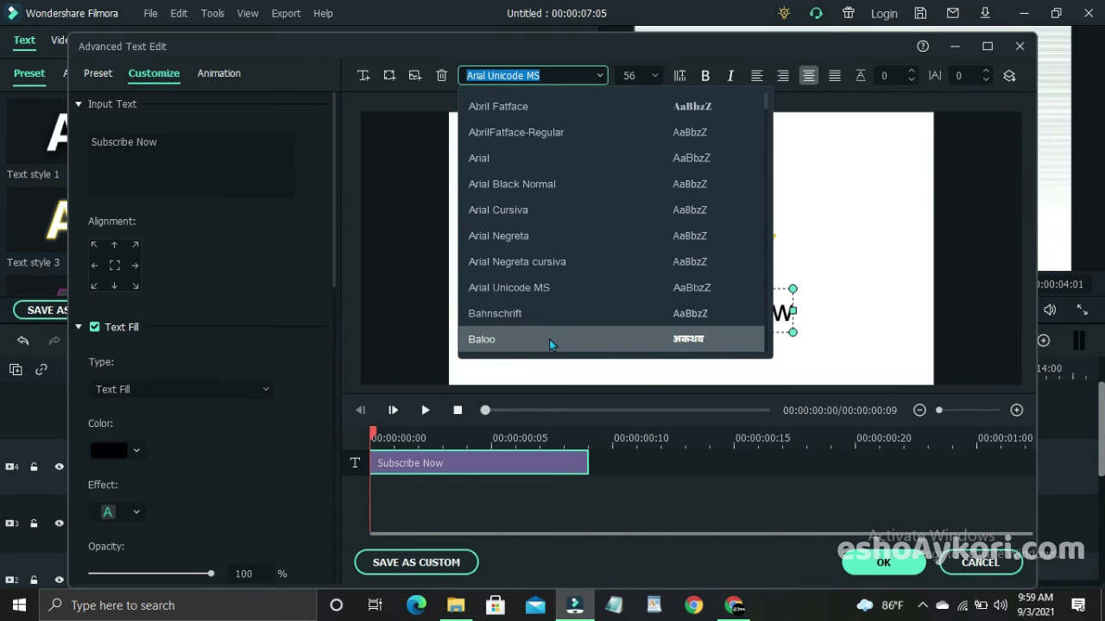
scroll(569, 344, "down", 3)
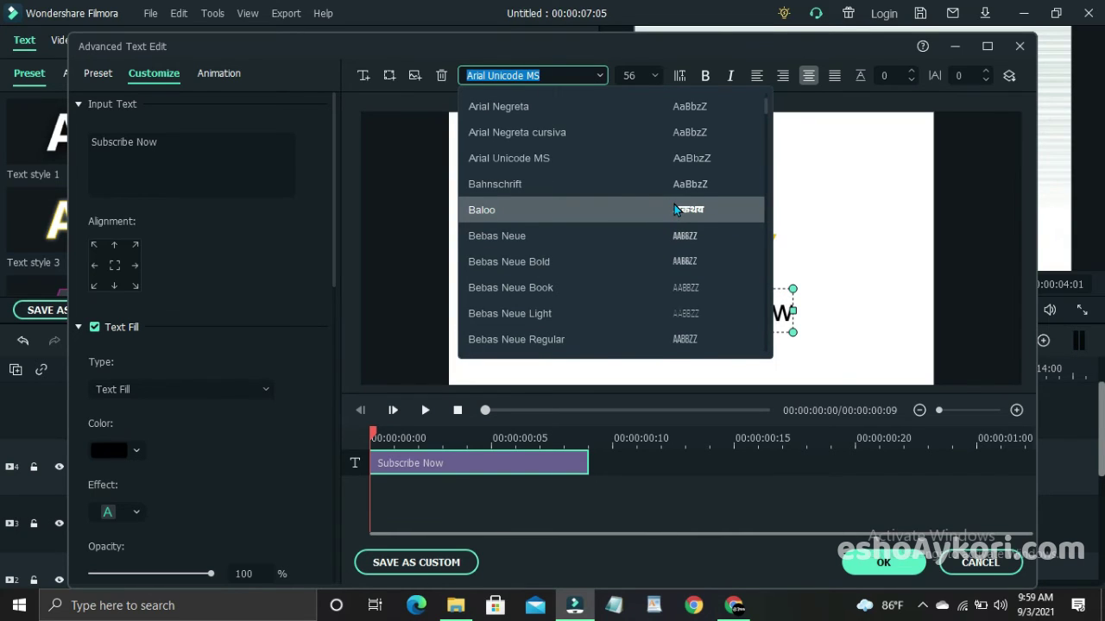
left_click(675, 210)
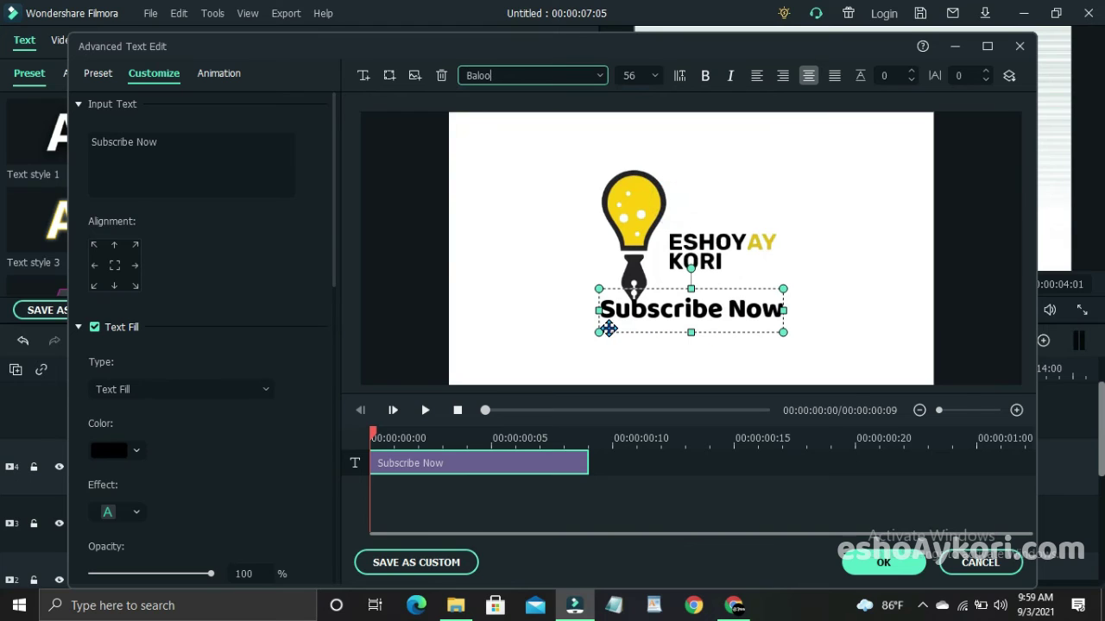
left_click_drag(600, 330, 689, 282)
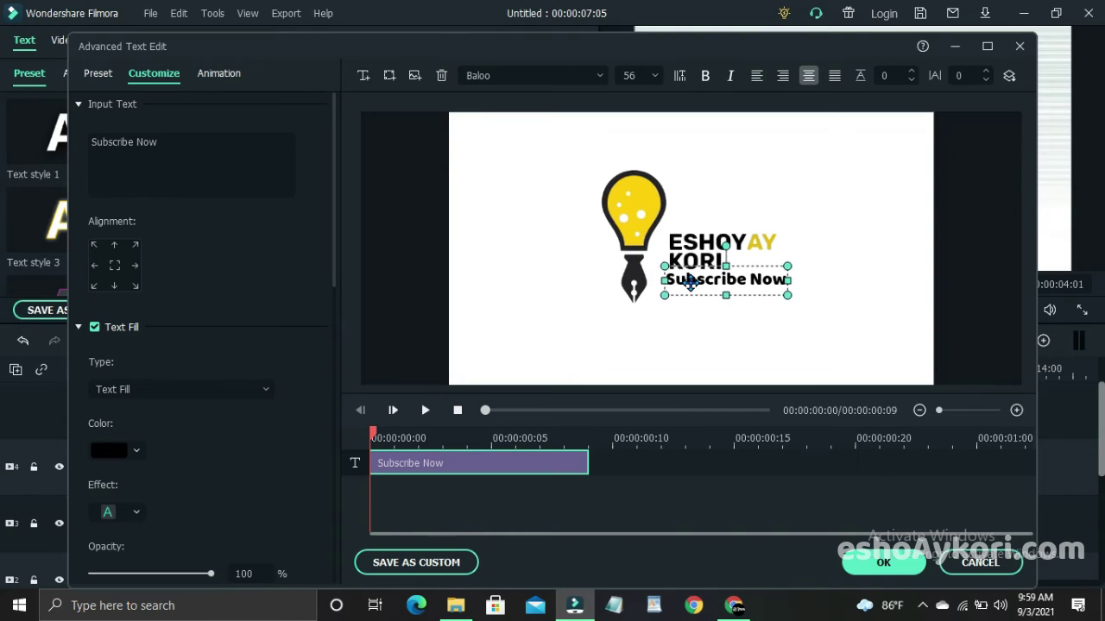
left_click(857, 569)
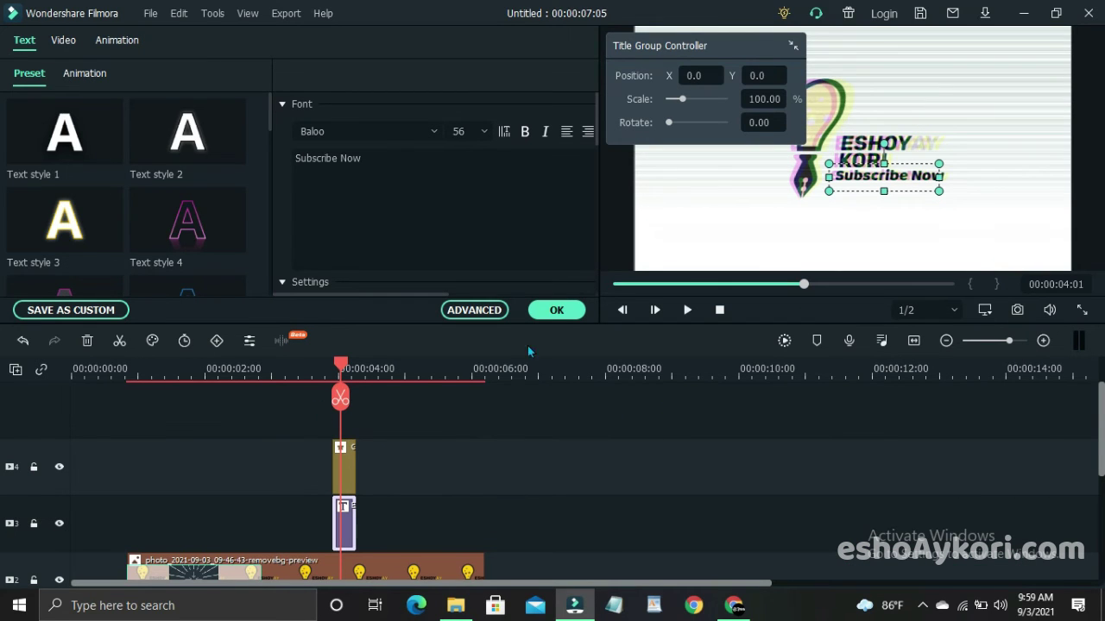
left_click(557, 310)
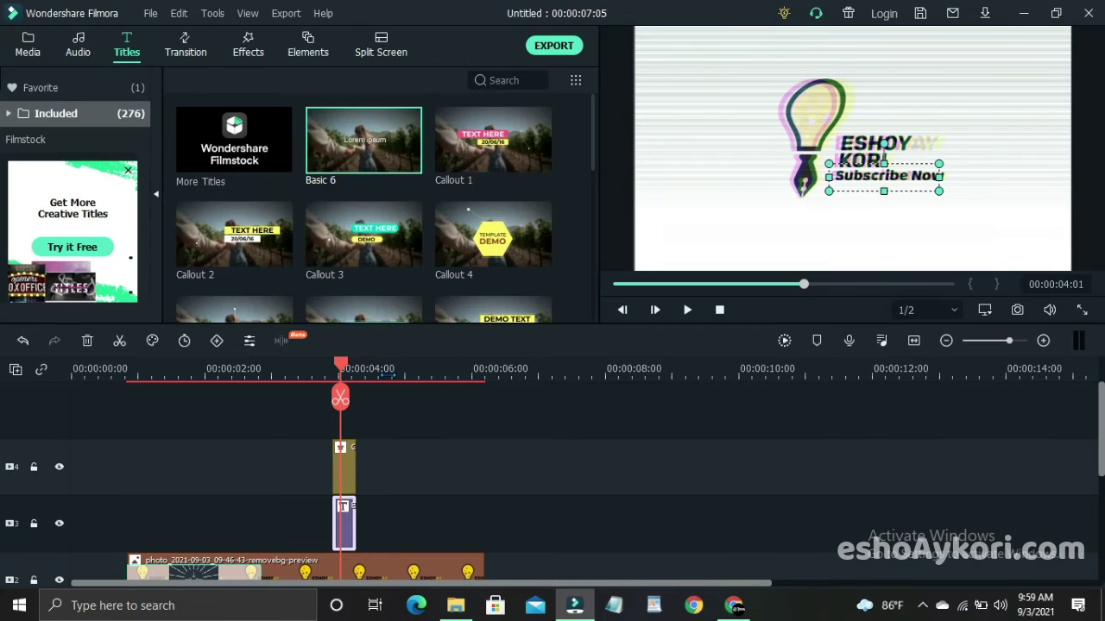
- Play the intro from the beginning through the glitch section to check the new title
left_click(276, 366)
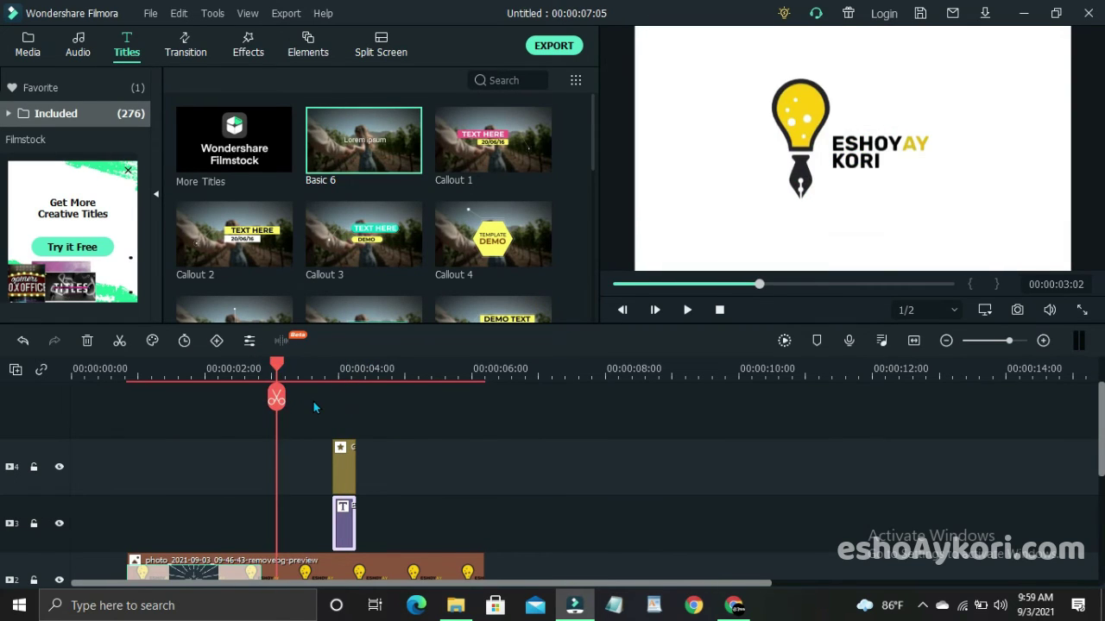
left_click(621, 285)
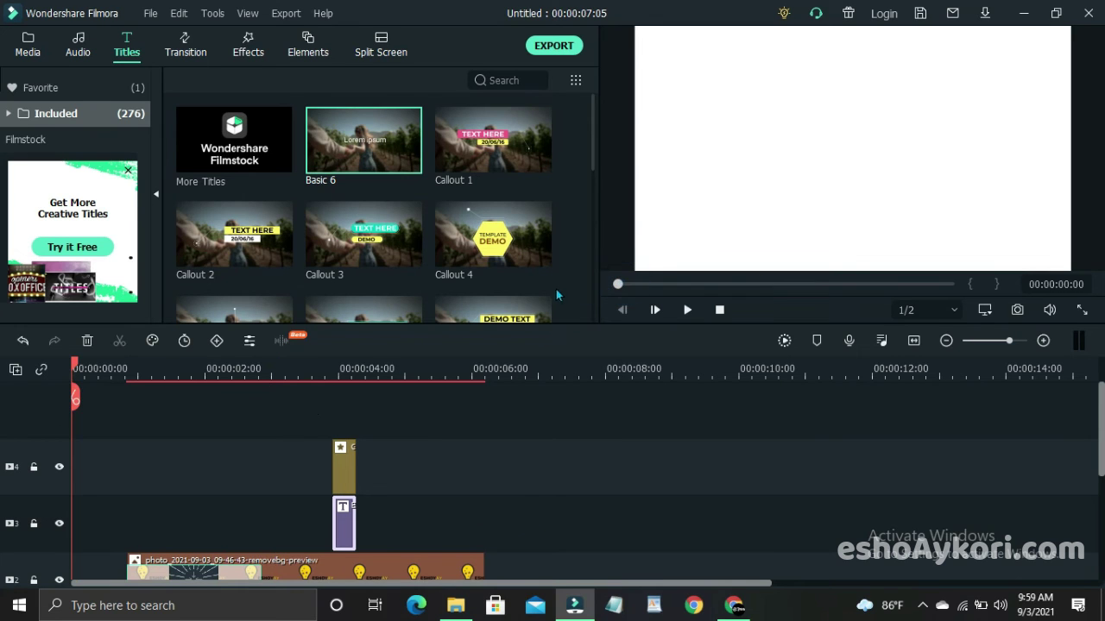
key("space")
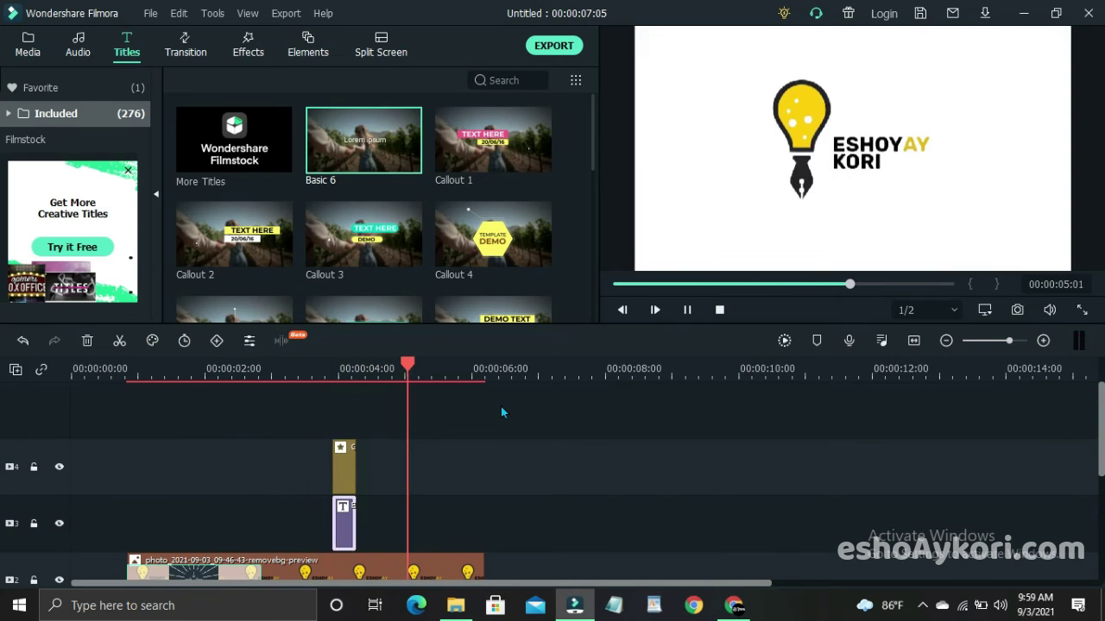
key("space")
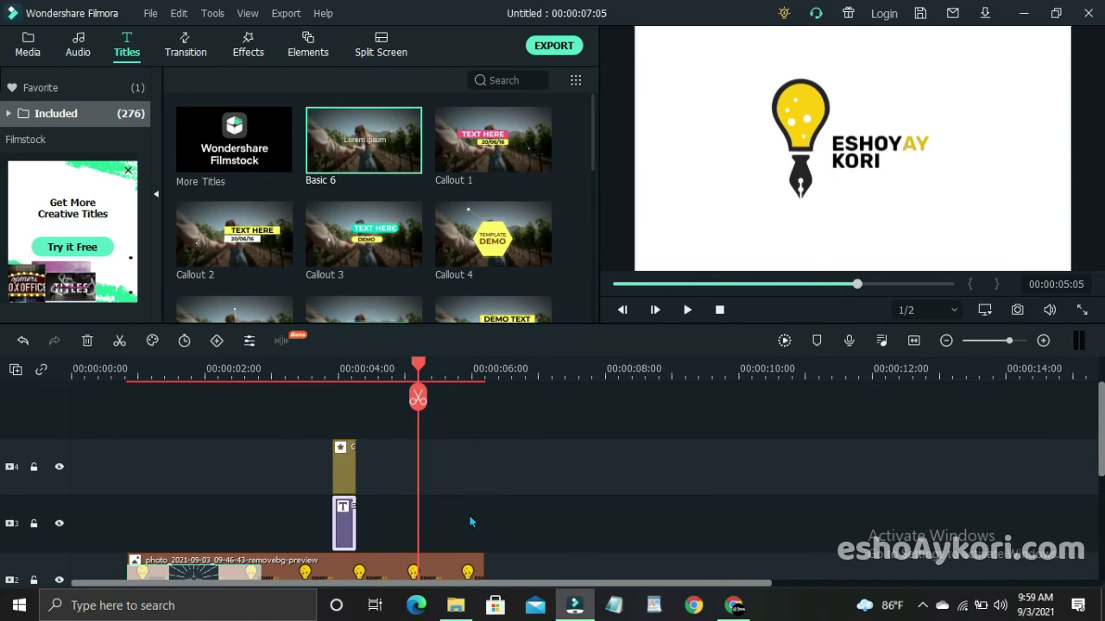
- Extend the Basic 6 title clip's end to match the end of the logo clip
scroll(471, 521, "down", 2)
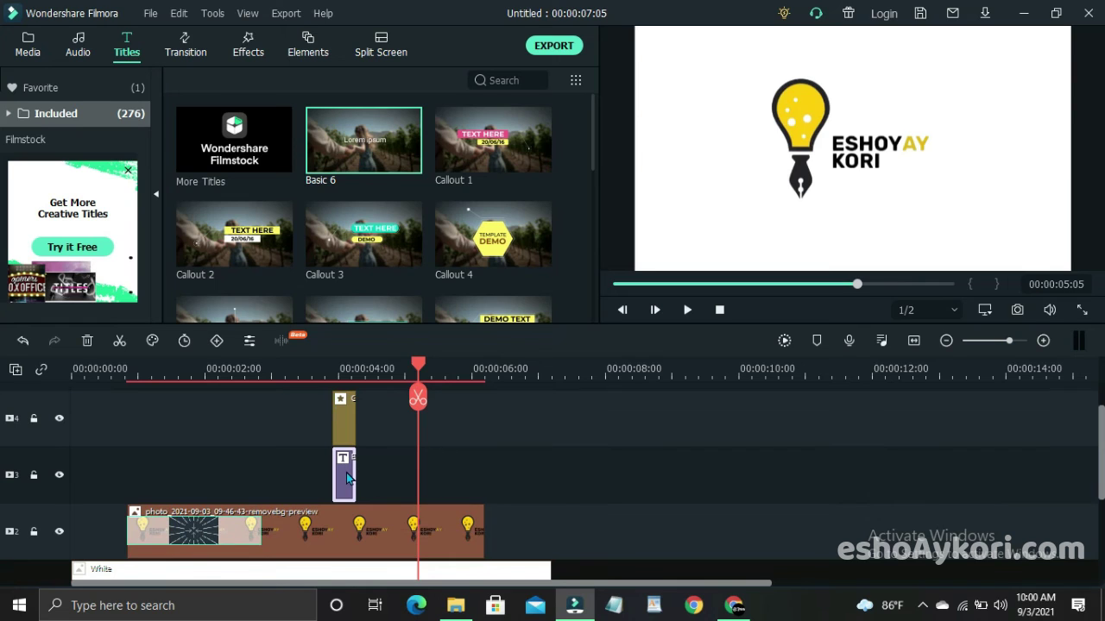
left_click_drag(356, 470, 483, 460)
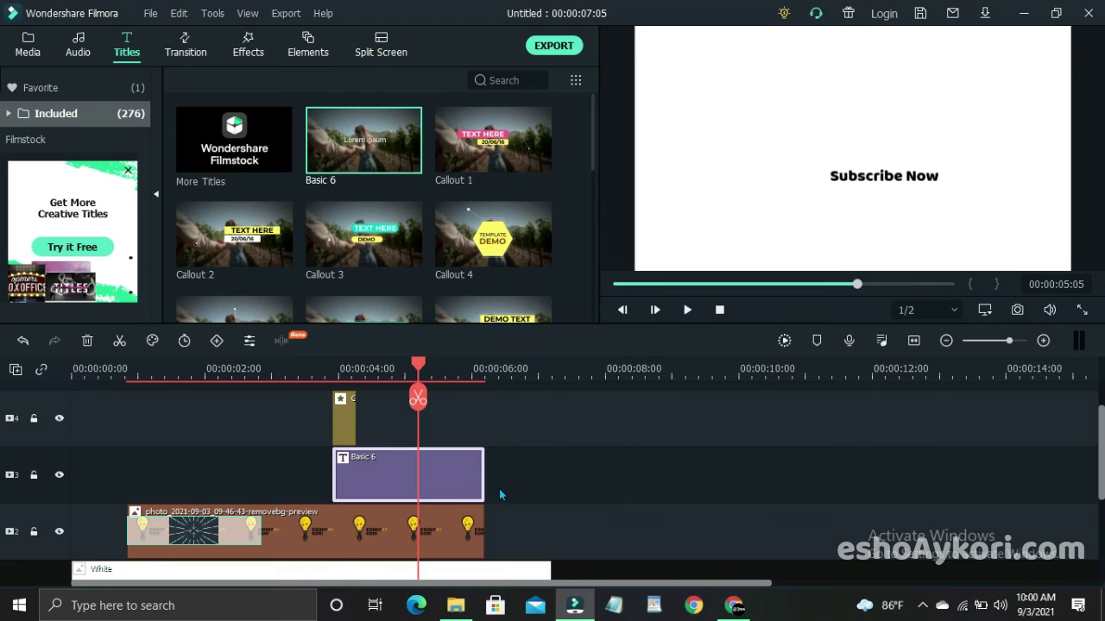
- Trim the end of the White background clip to match the end of the logo clip
scroll(508, 497, "down", 2)
left_click(509, 500)
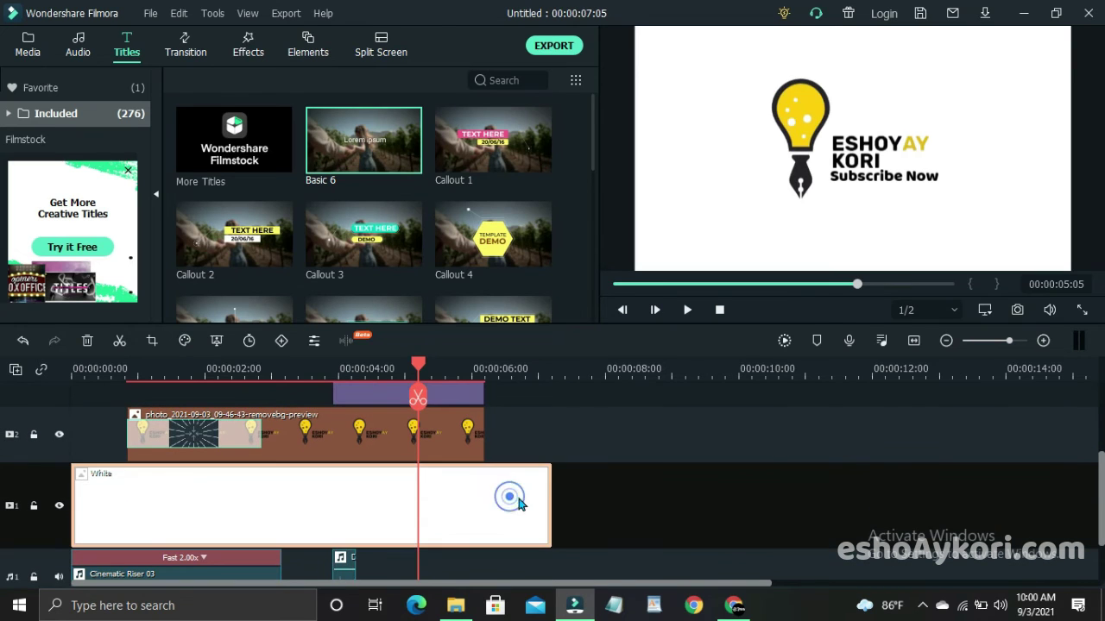
left_click_drag(551, 485, 488, 489)
scroll(479, 535, "up", 2)
scroll(464, 549, "down", 2)
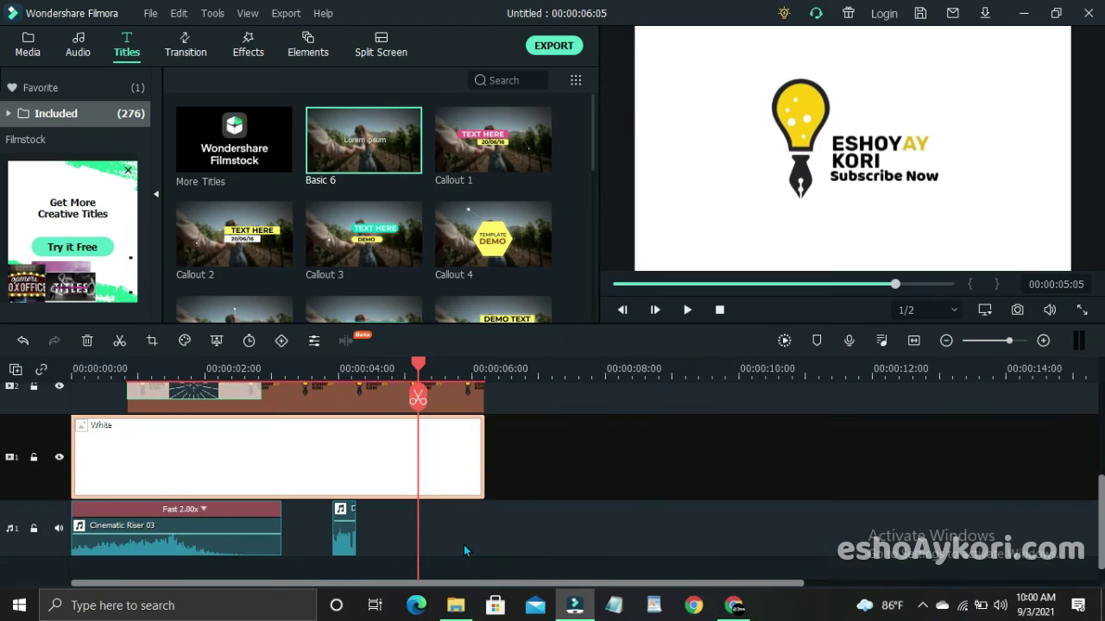
- Play the trimmed intro from the beginning and check its closing section with the logo and title
scroll(464, 548, "up", 3)
left_click_drag(735, 288, 505, 279)
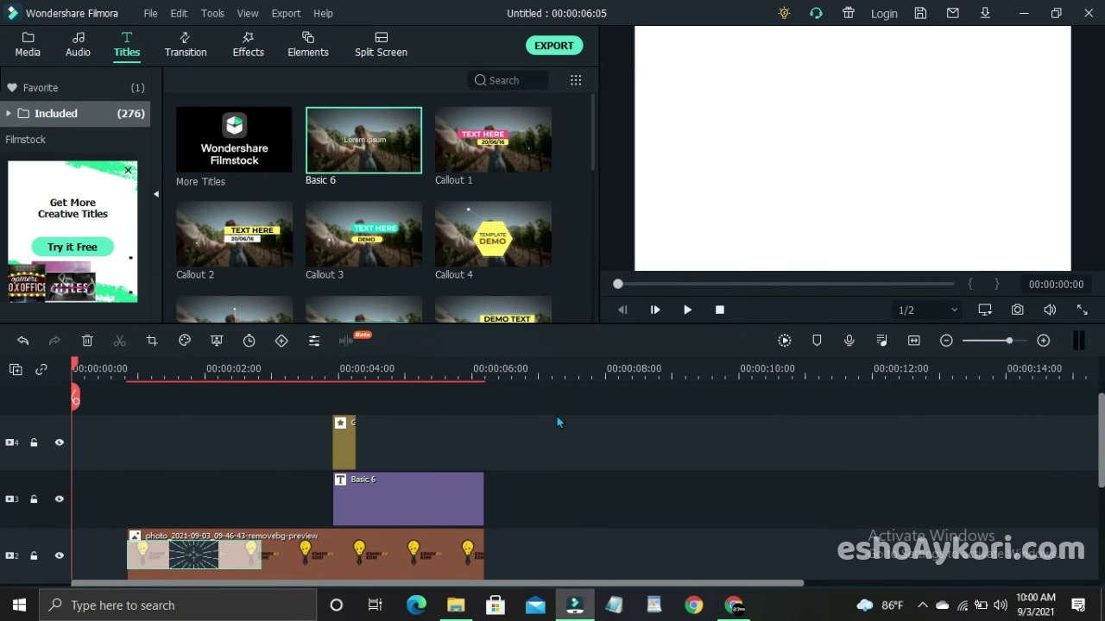
key("space")
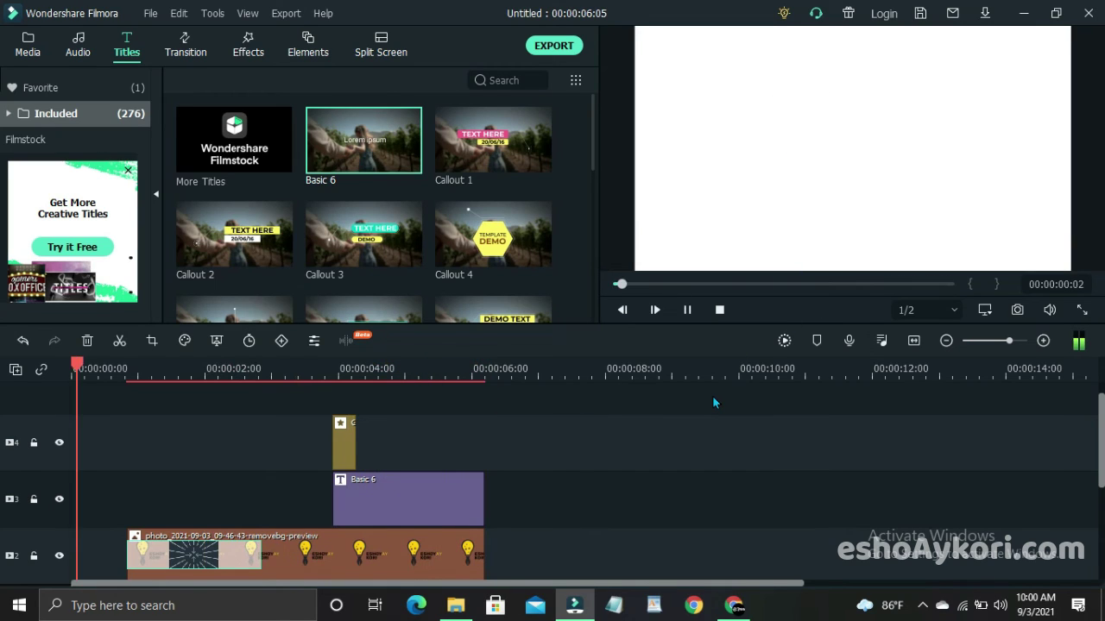
left_click(431, 372)
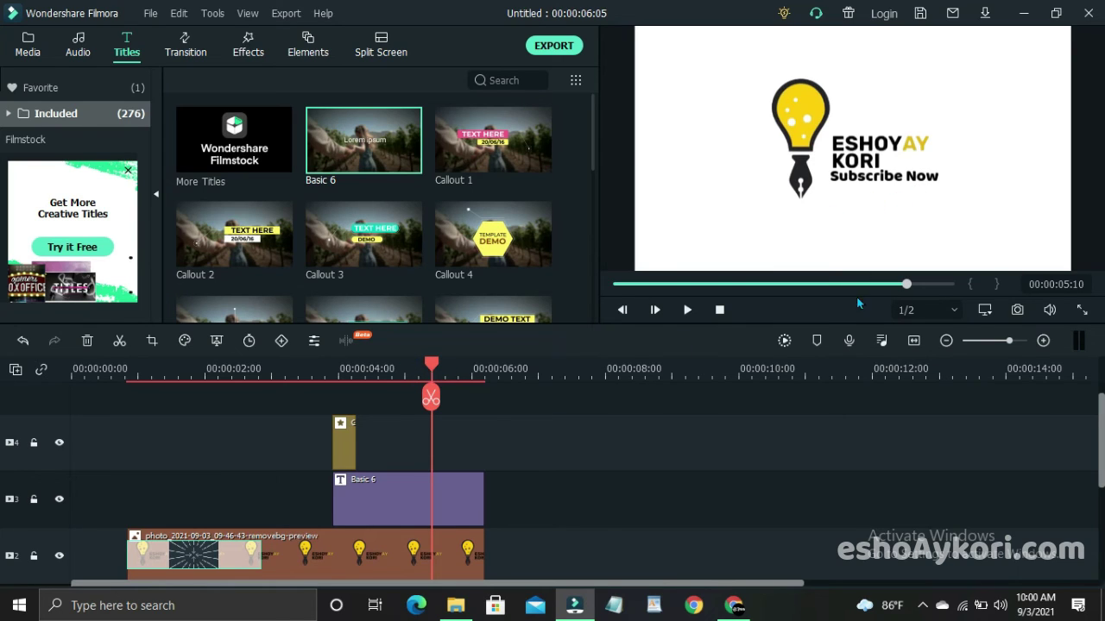
left_click_drag(925, 284, 983, 284)
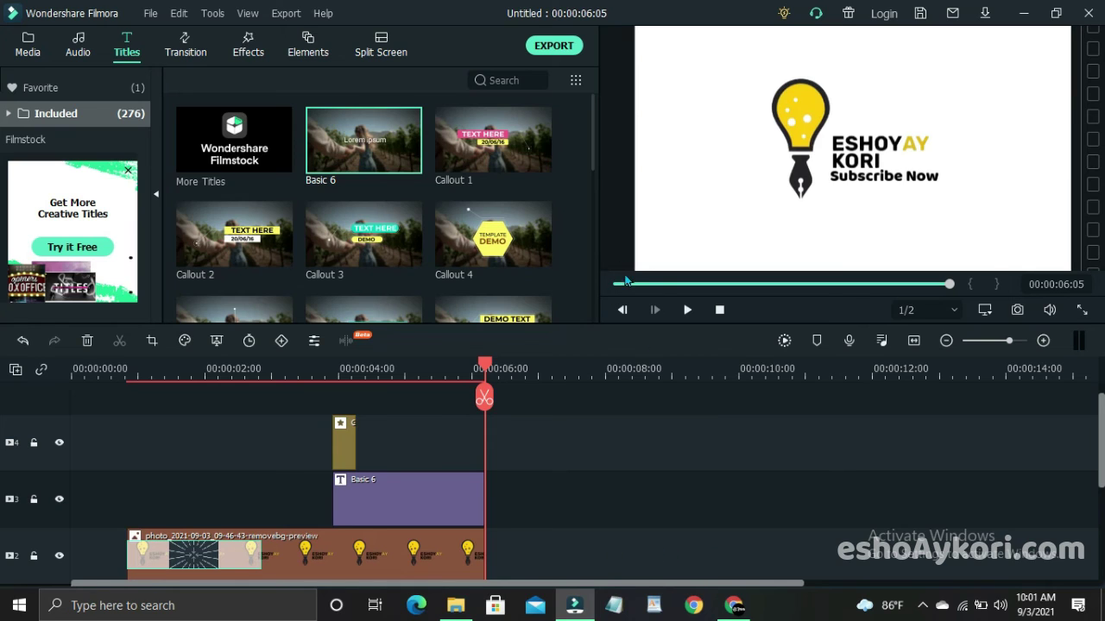
left_click(621, 284)
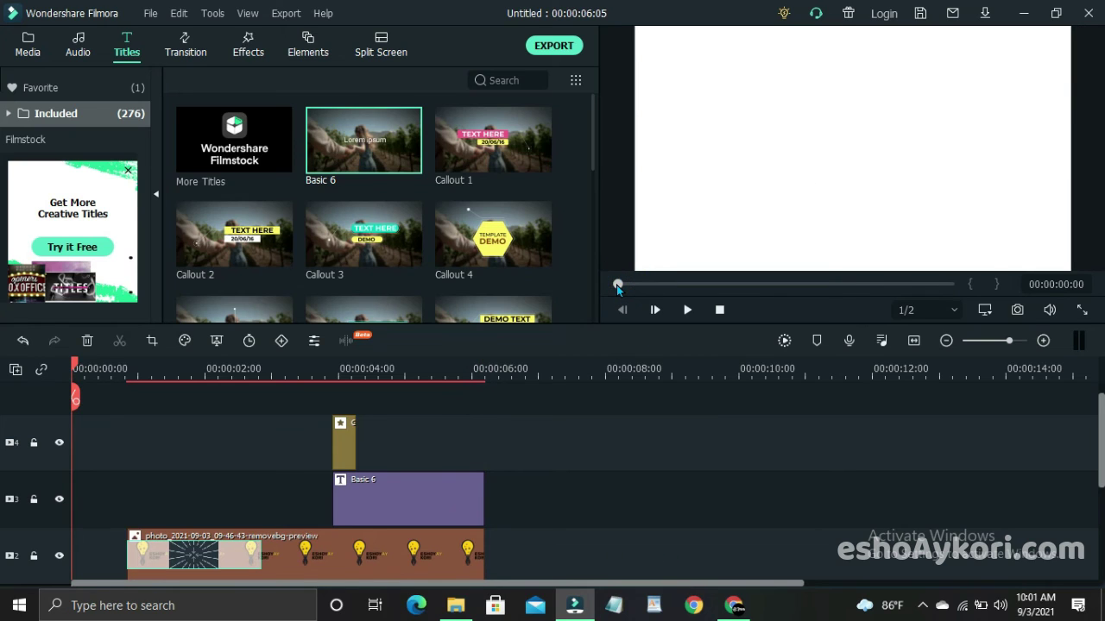
key("space")
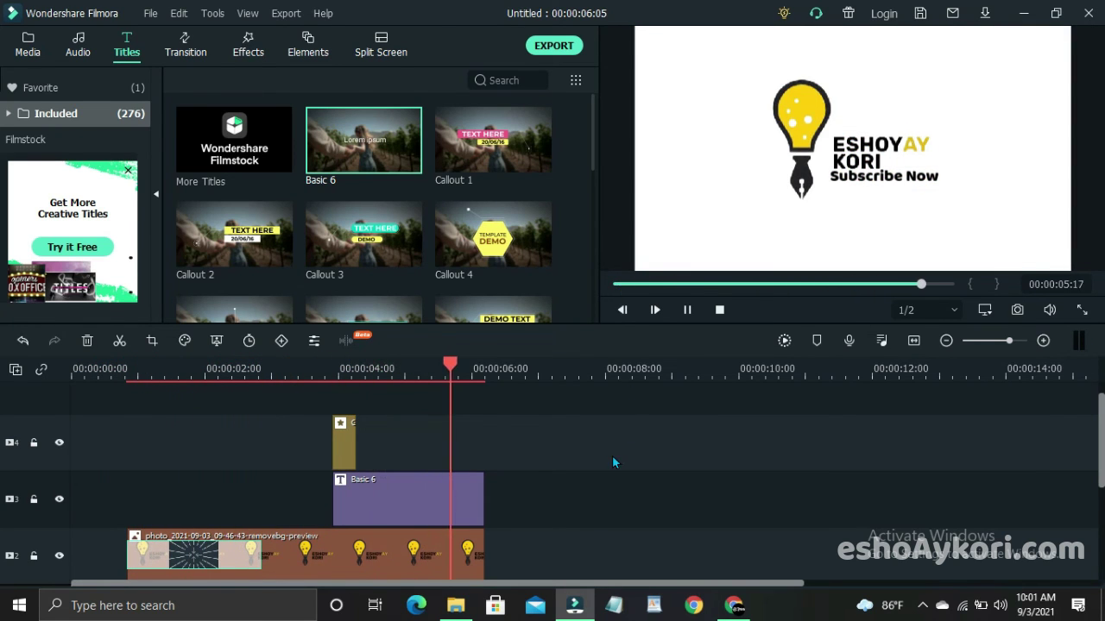
key("space")
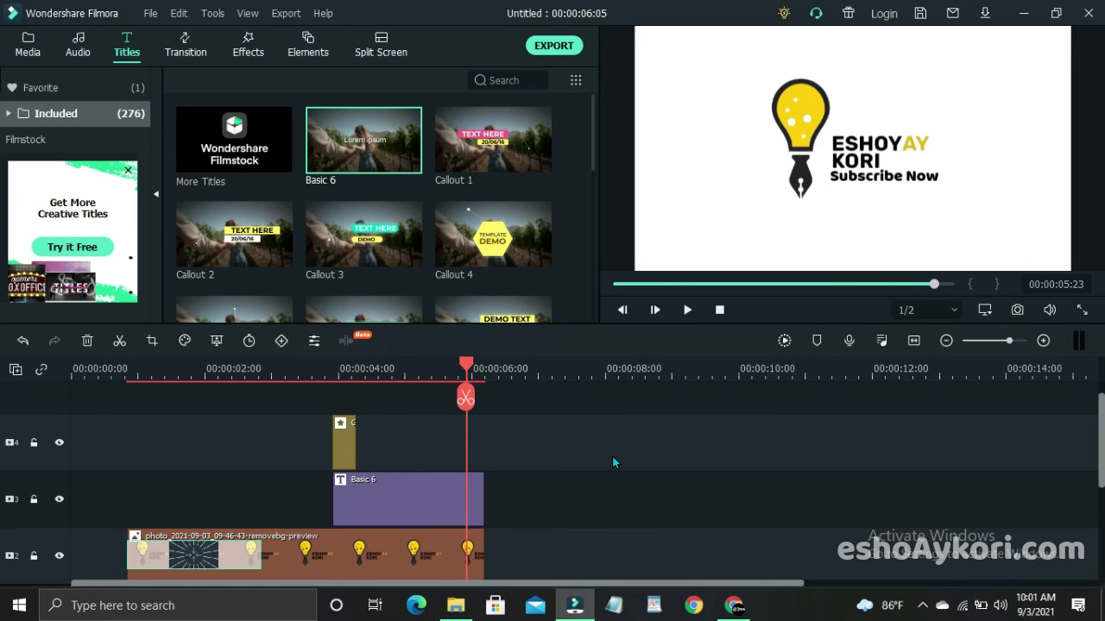
- Find the Cinema 21:9 effect by searching "ci", add it on a new top track from the start, and extend it across the whole intro
left_click(247, 43)
scroll(383, 237, "up", 5)
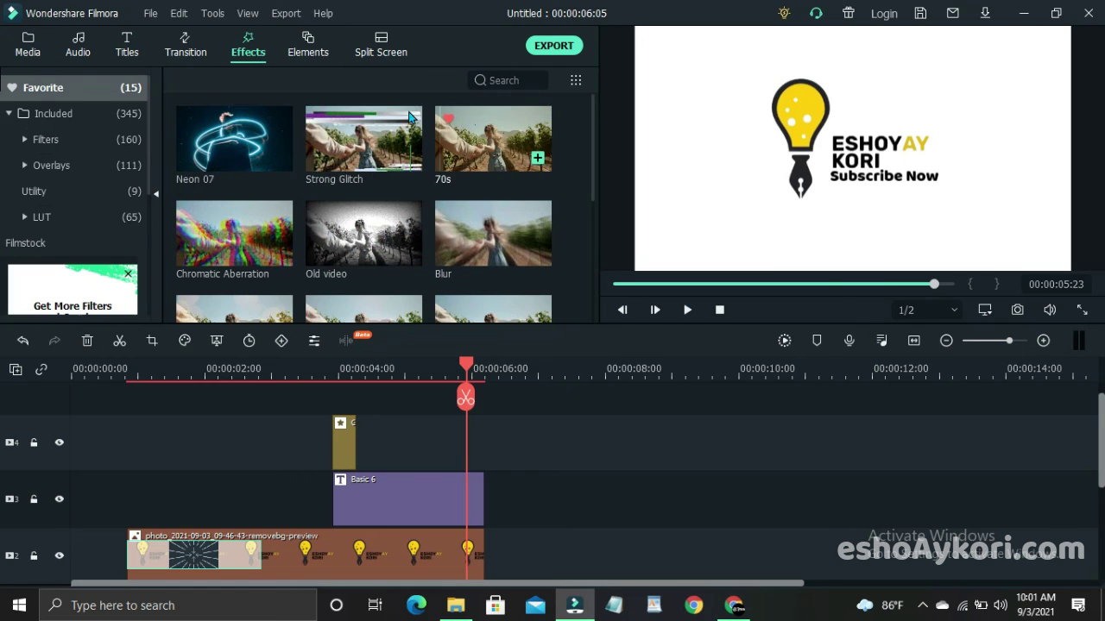
left_click(54, 113)
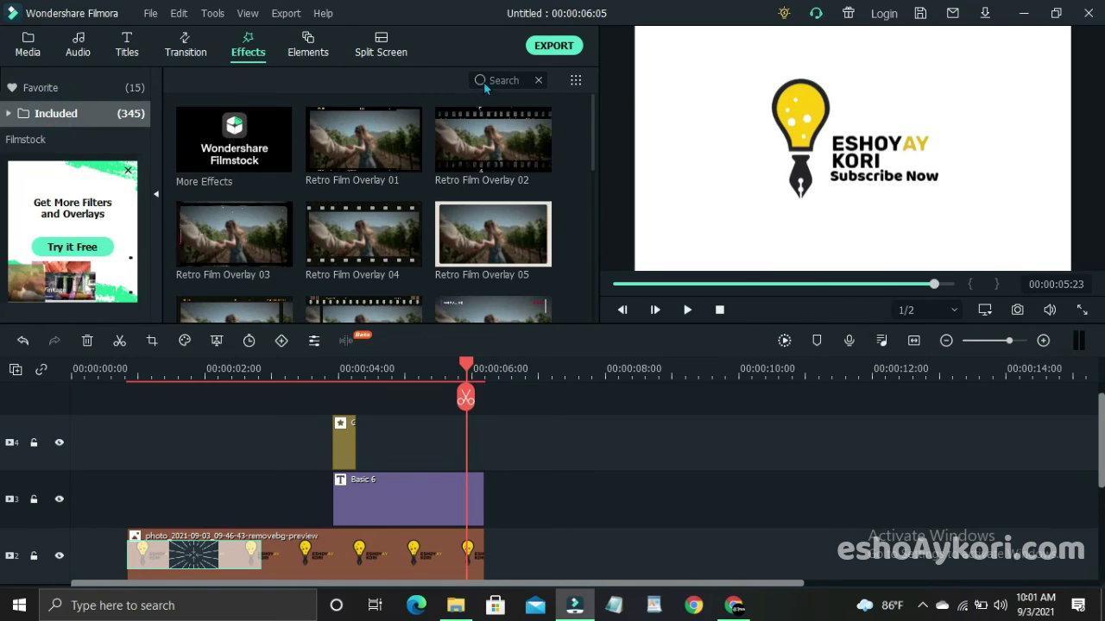
left_click(511, 79)
type("ci")
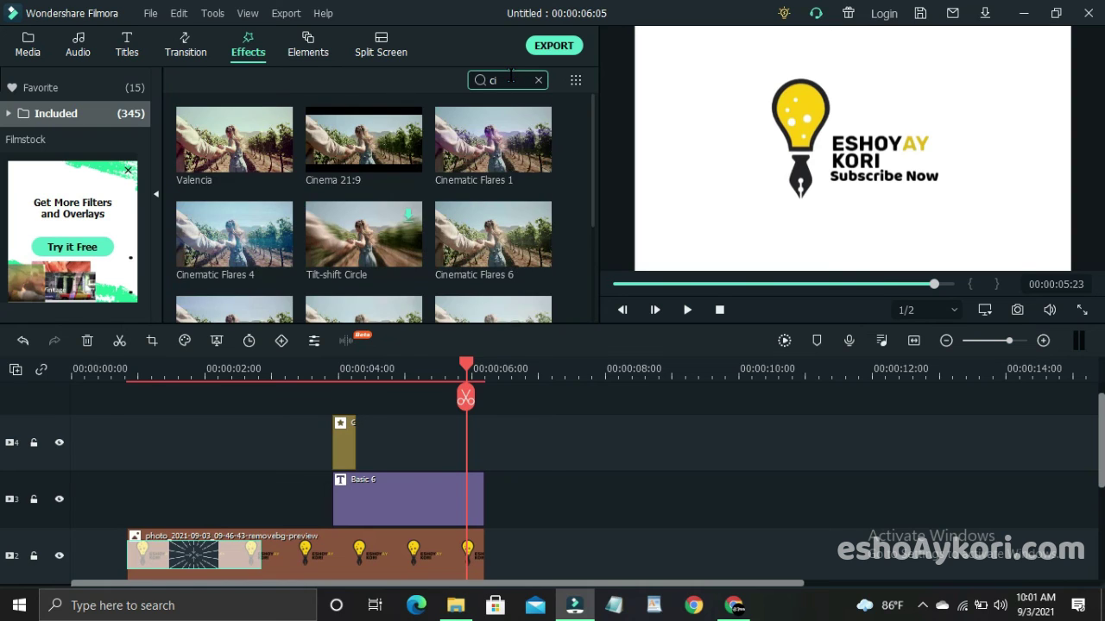
mouse_move(380, 158)
left_click_drag(349, 145, 52, 403)
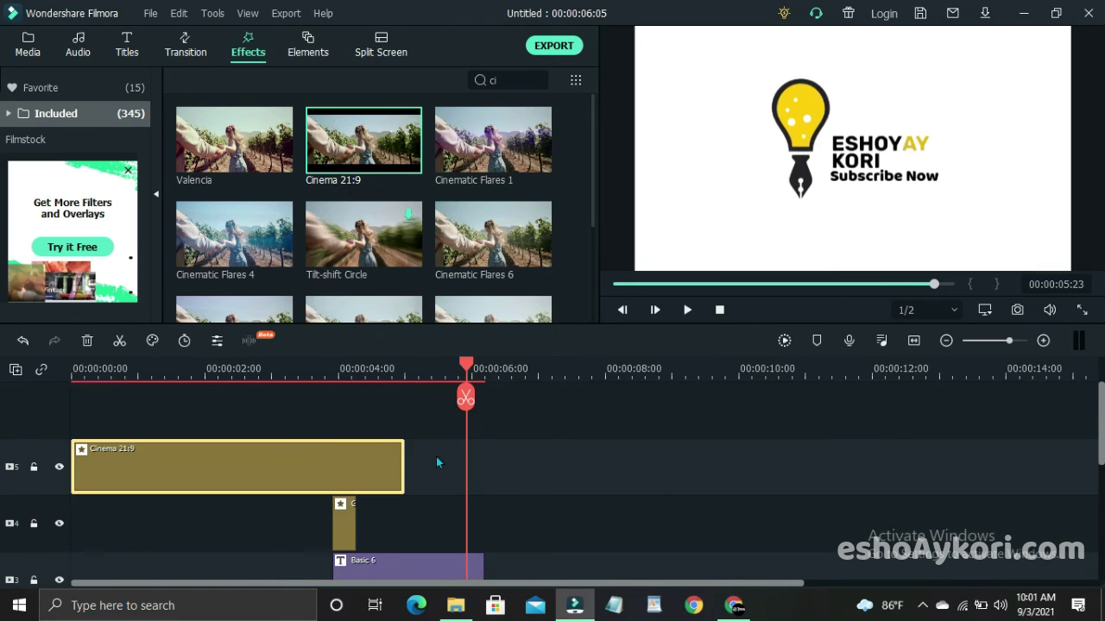
left_click_drag(403, 454, 482, 446)
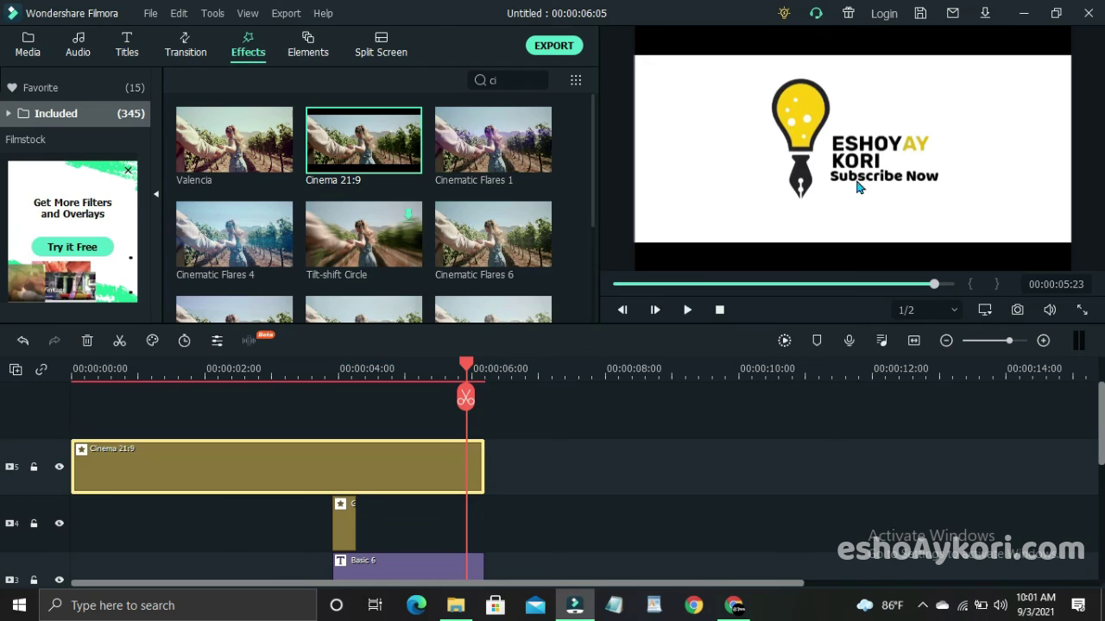
- Play the whole intro from the beginning to review it with the Cinema 21:9 effect
left_click_drag(785, 283, 561, 291)
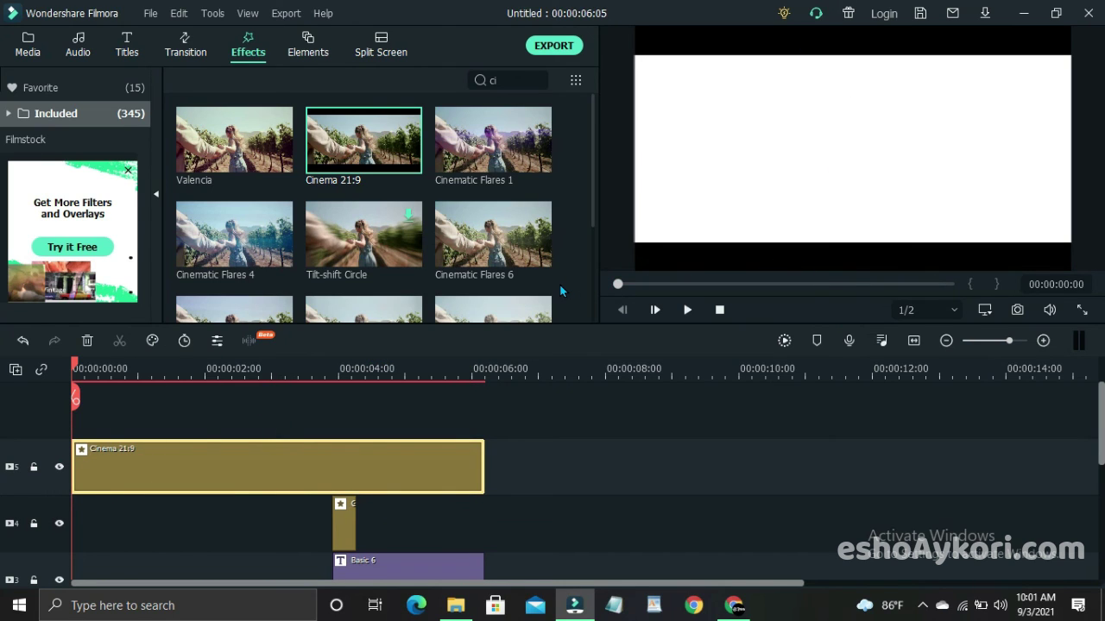
key("space")
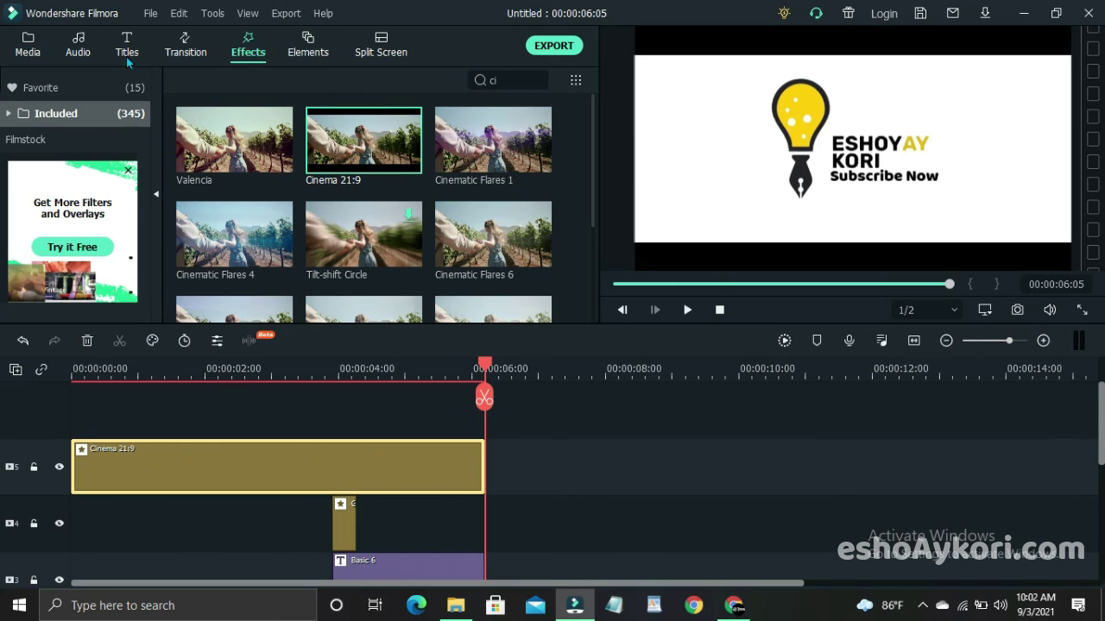
- Open the Project Media folder in the media library
left_click(35, 51)
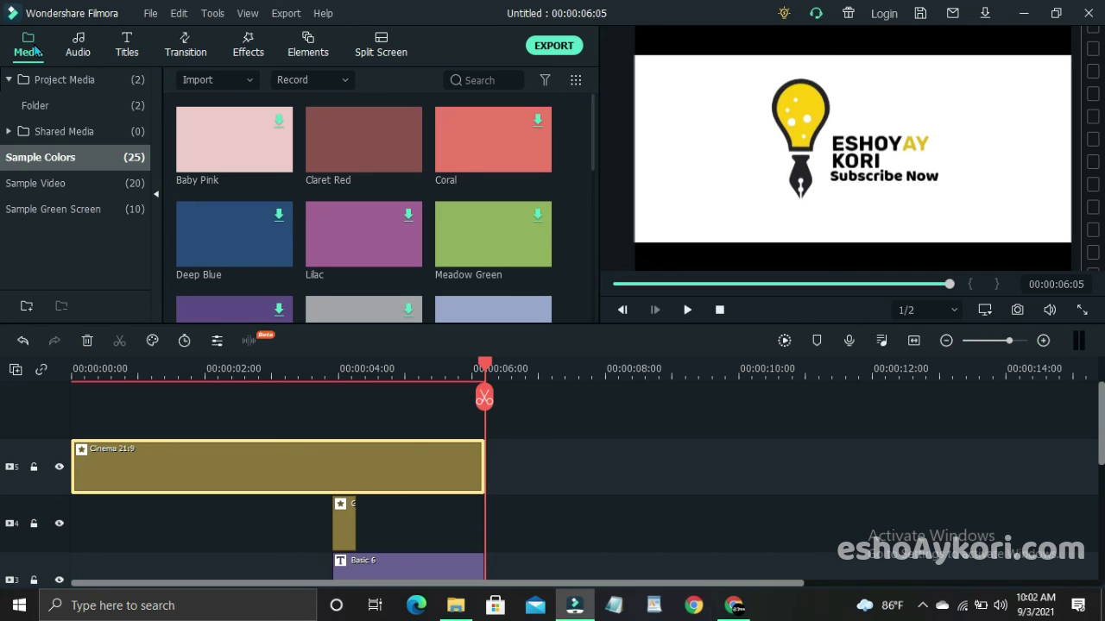
left_click(46, 76)
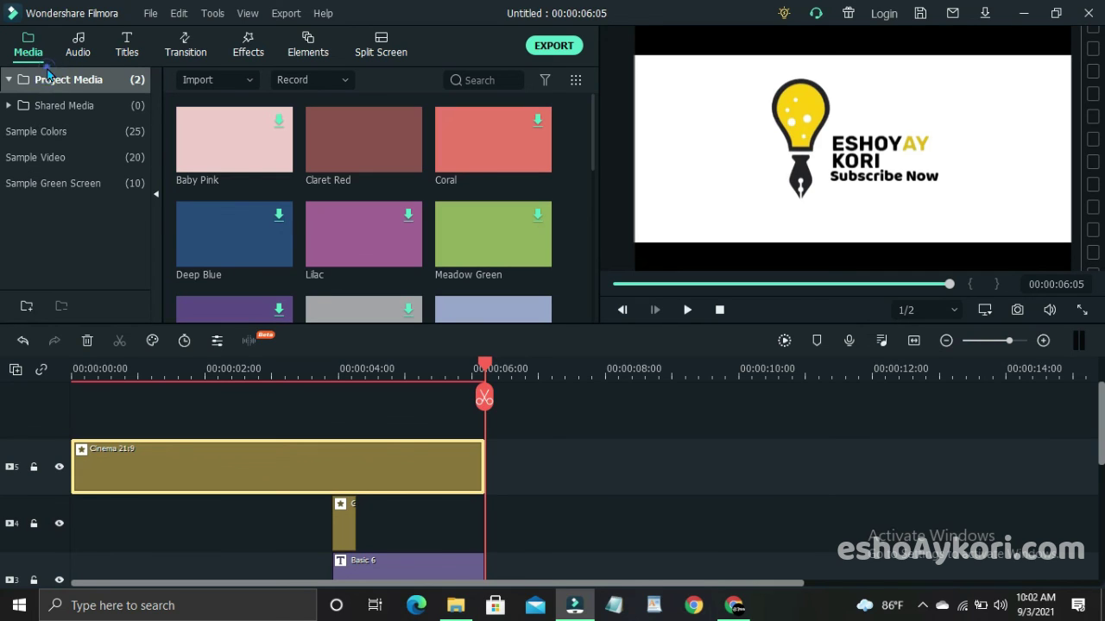